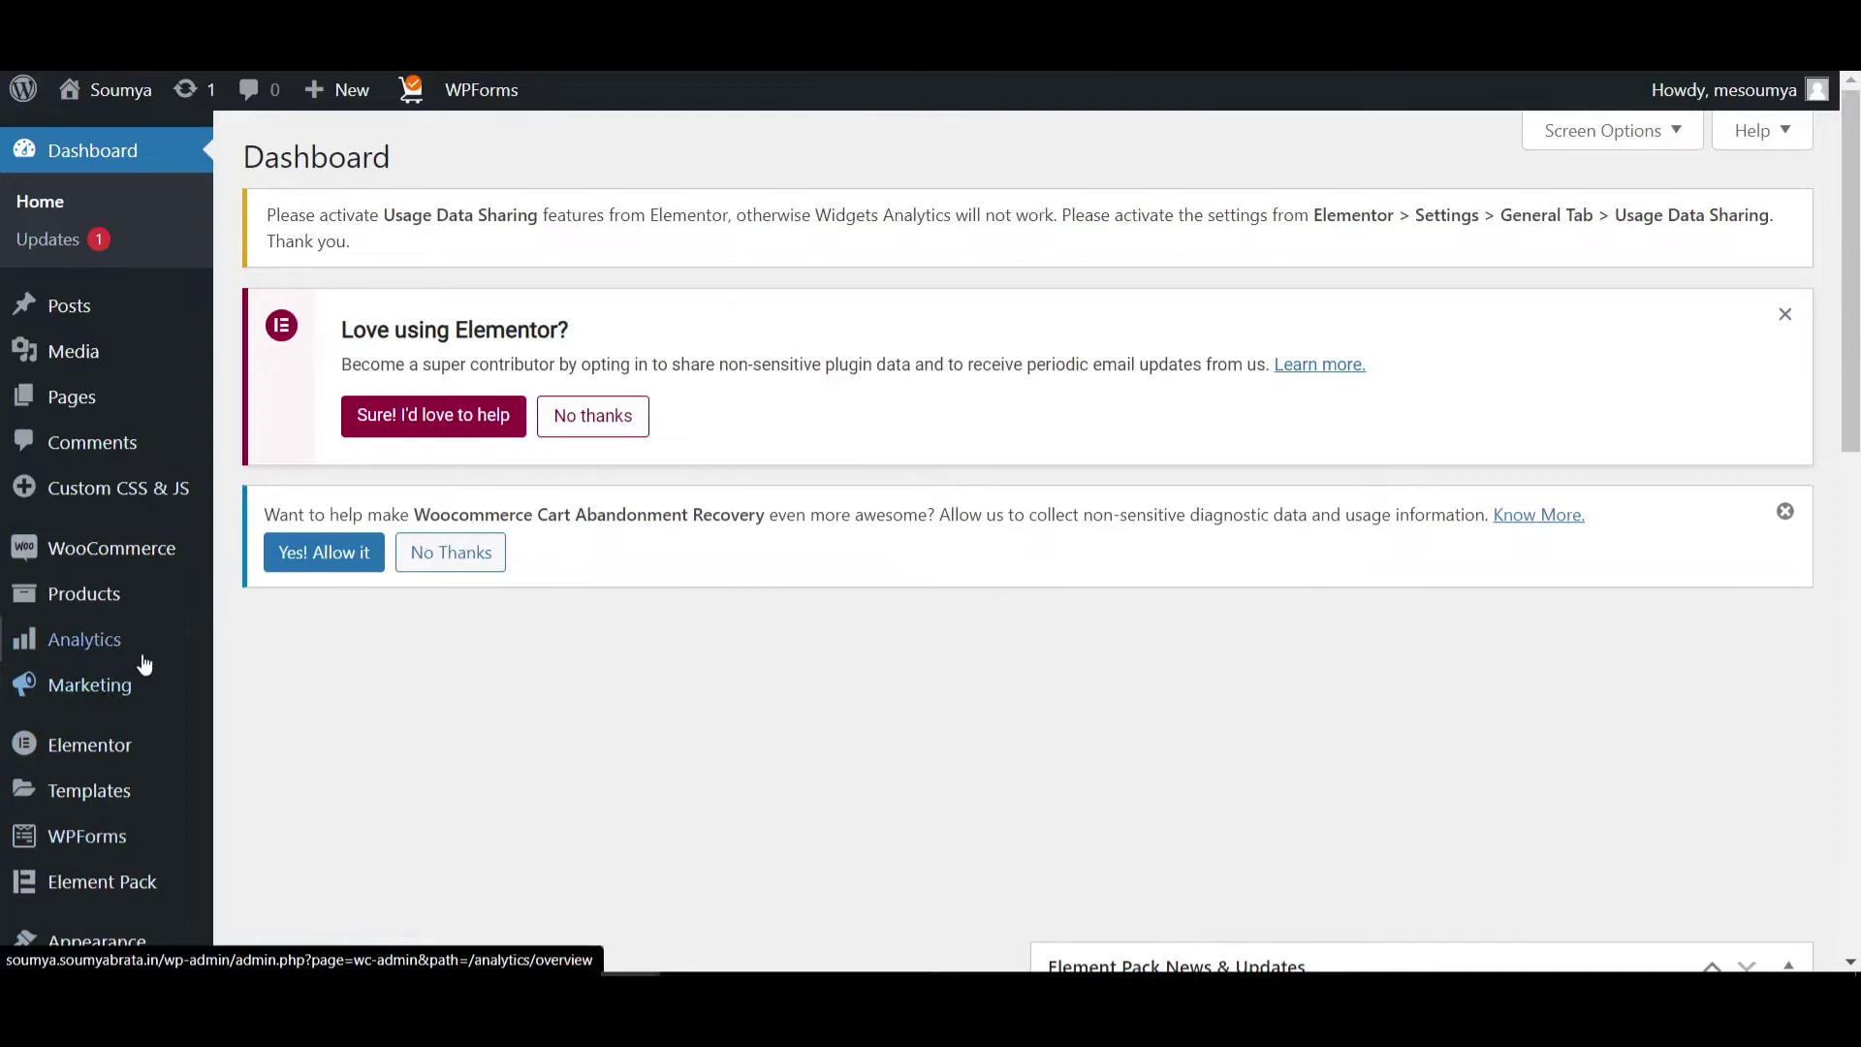
Deactivate the Elementor Pro plugin from the Installed Plugins list
scroll(145, 664, "down", 4)
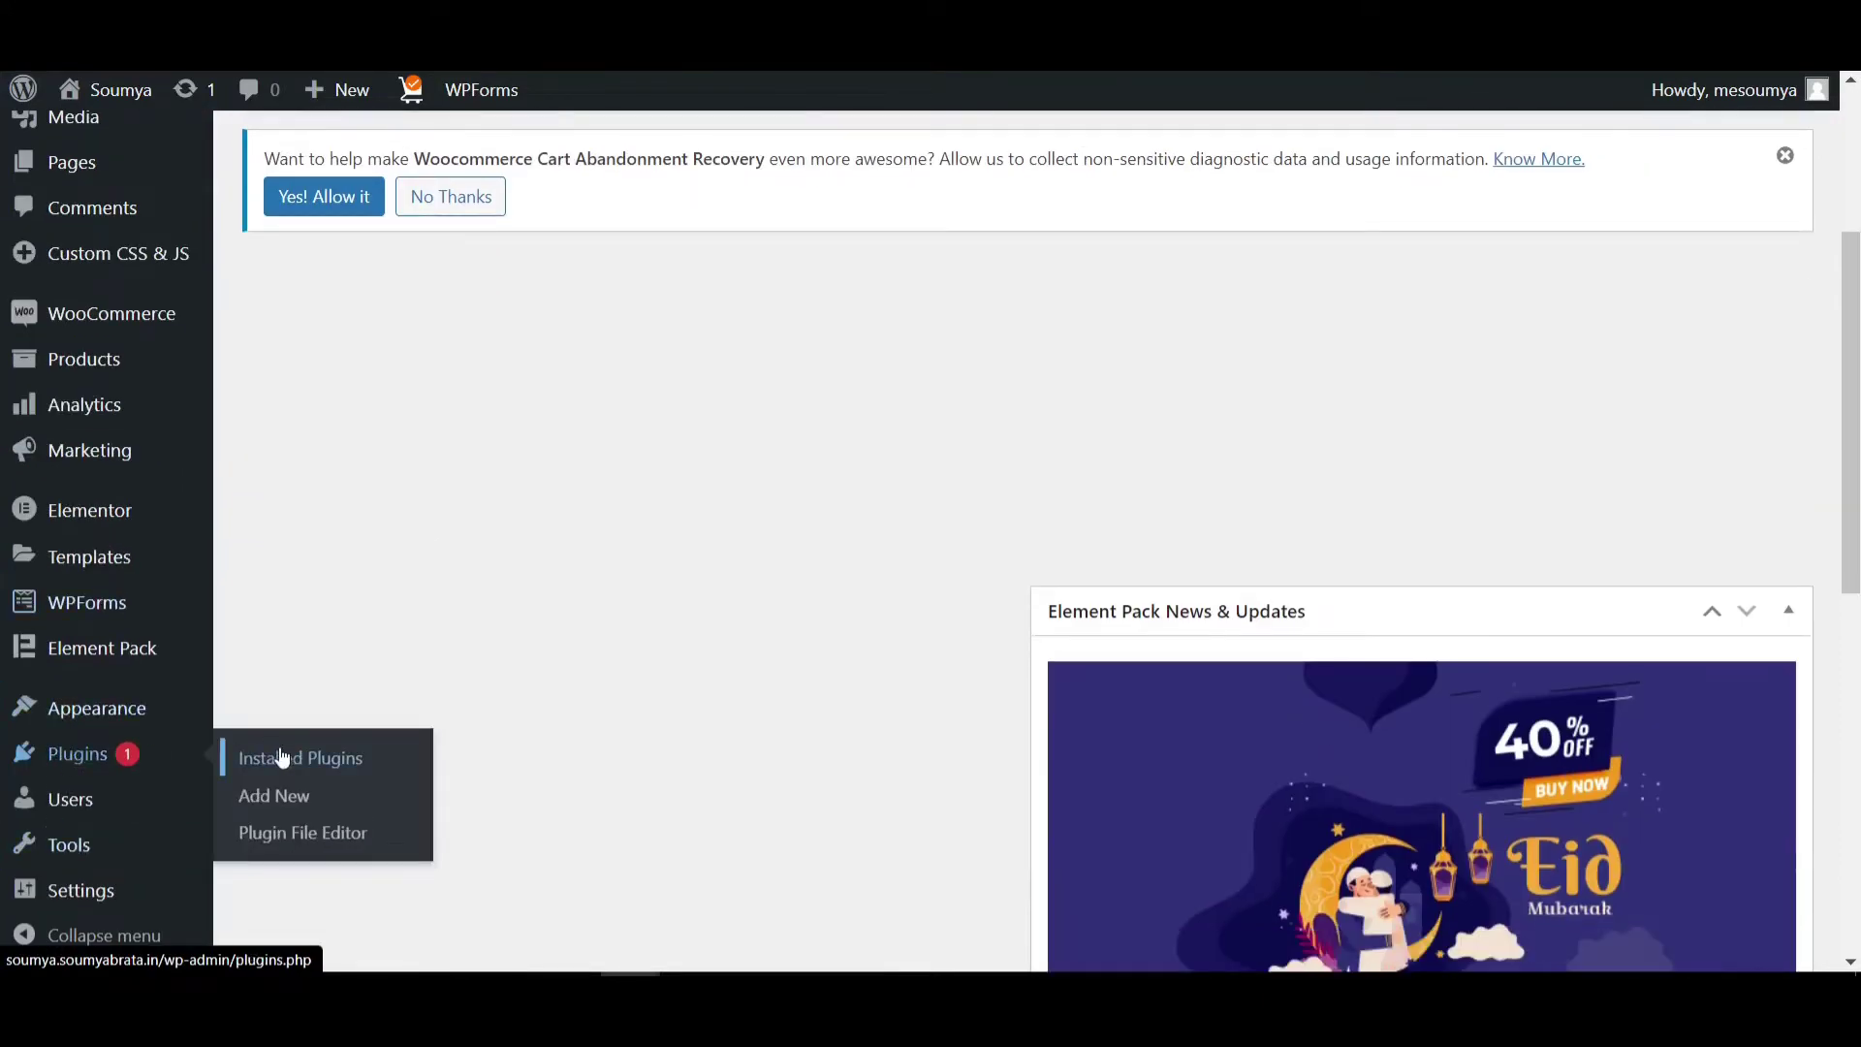
left_click(77, 754)
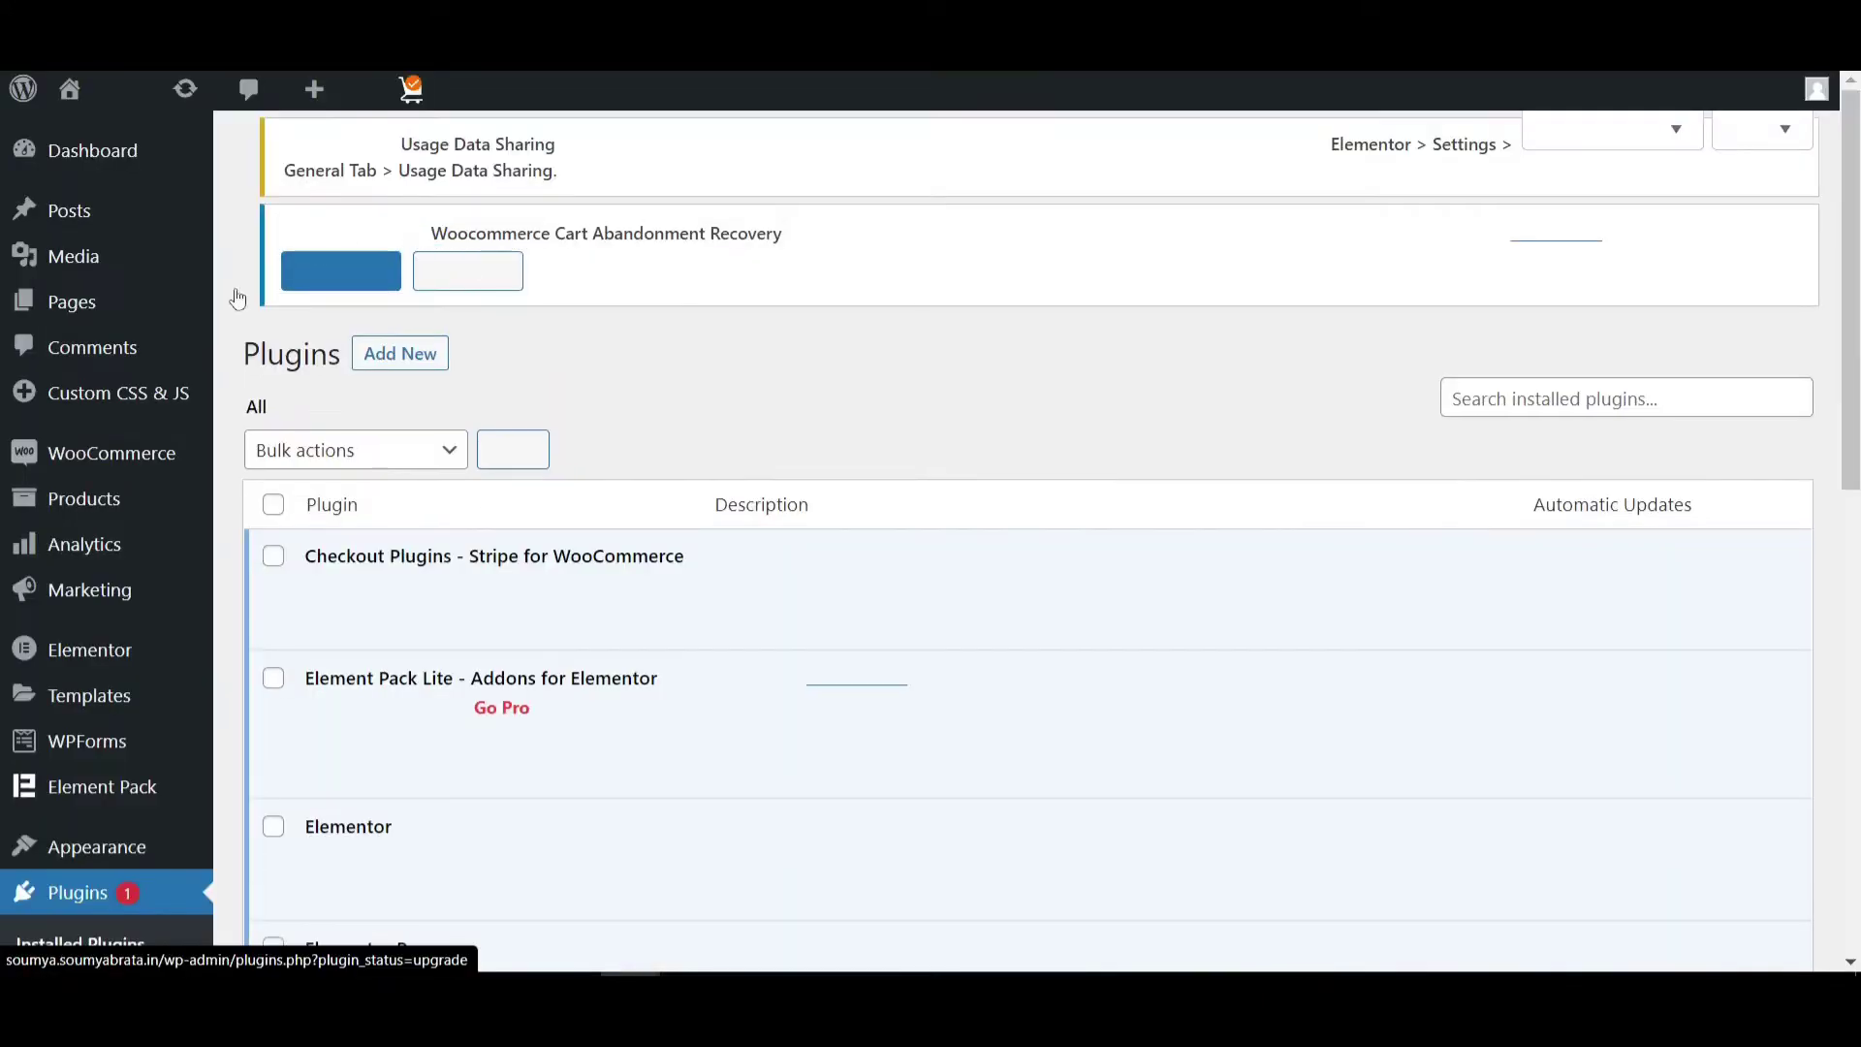
scroll(465, 640, "down", 3)
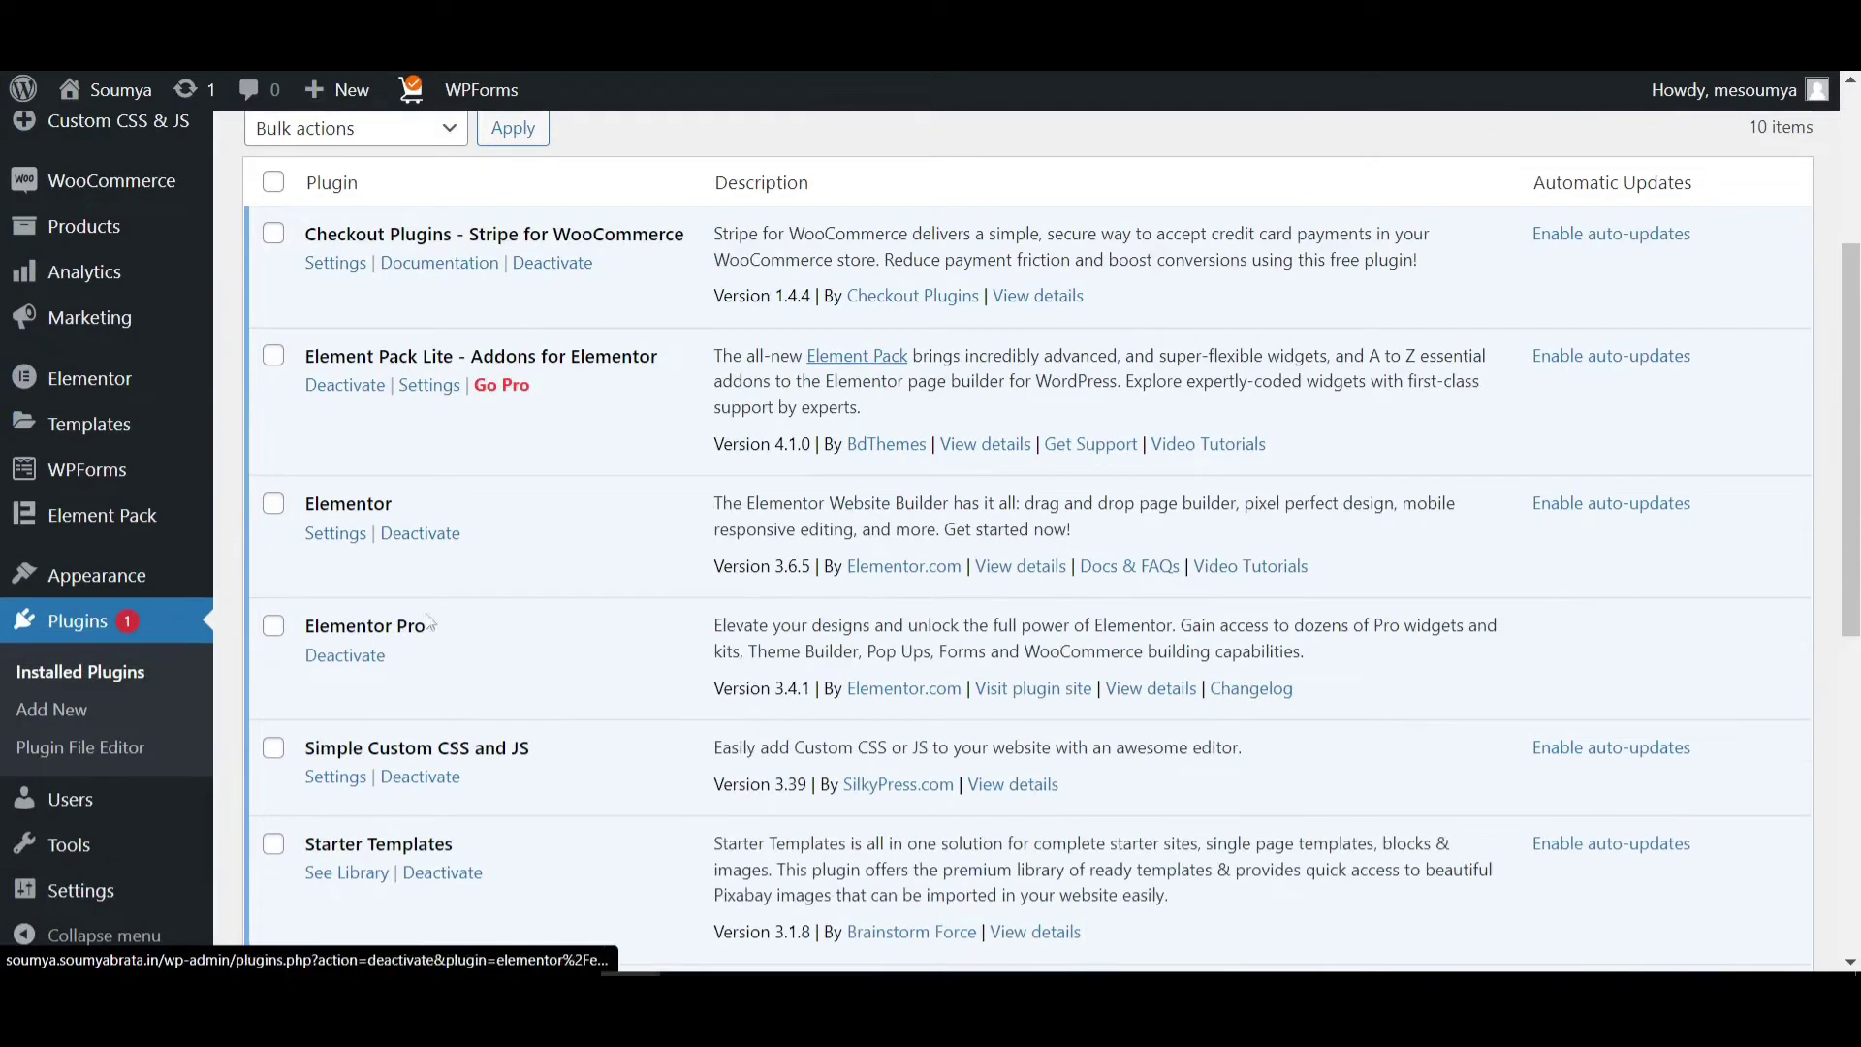
left_click(351, 659)
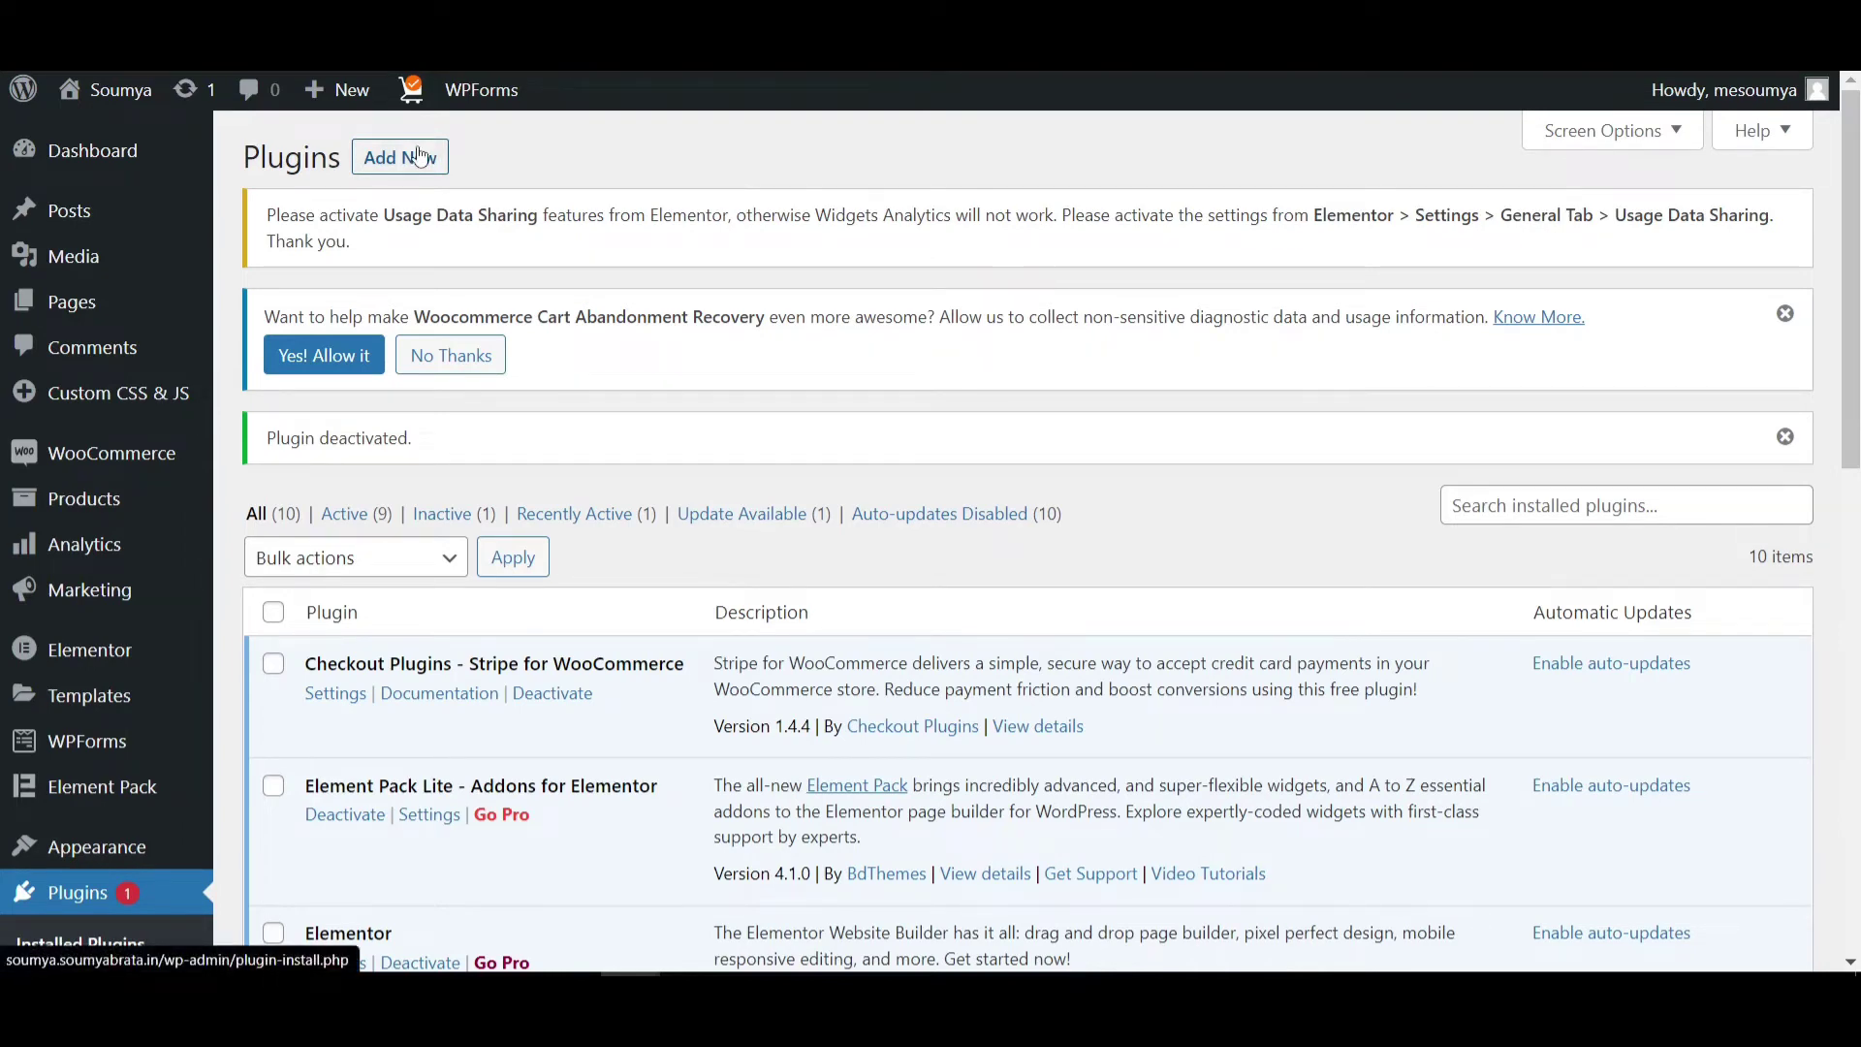
Search the plugin directory for 'elements pack lite', then install and activate Element Pack Lite
left_click(419, 155)
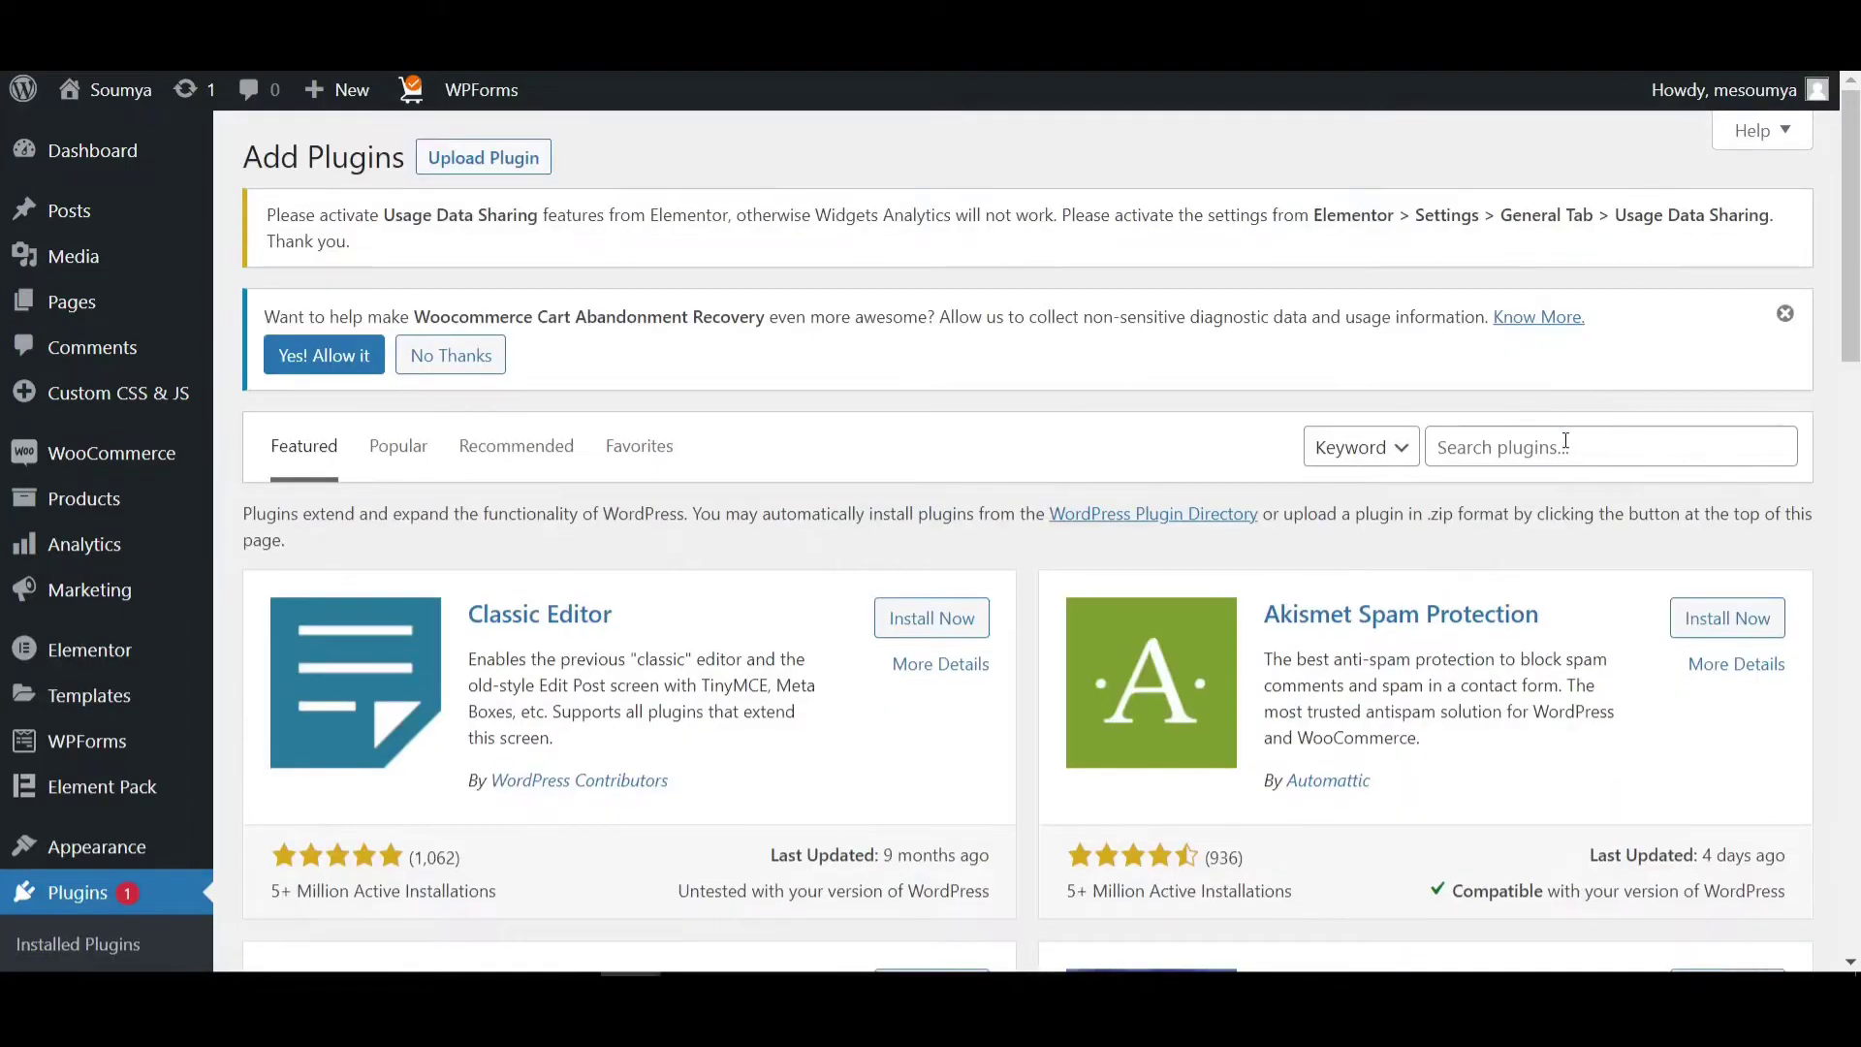
left_click(1565, 444)
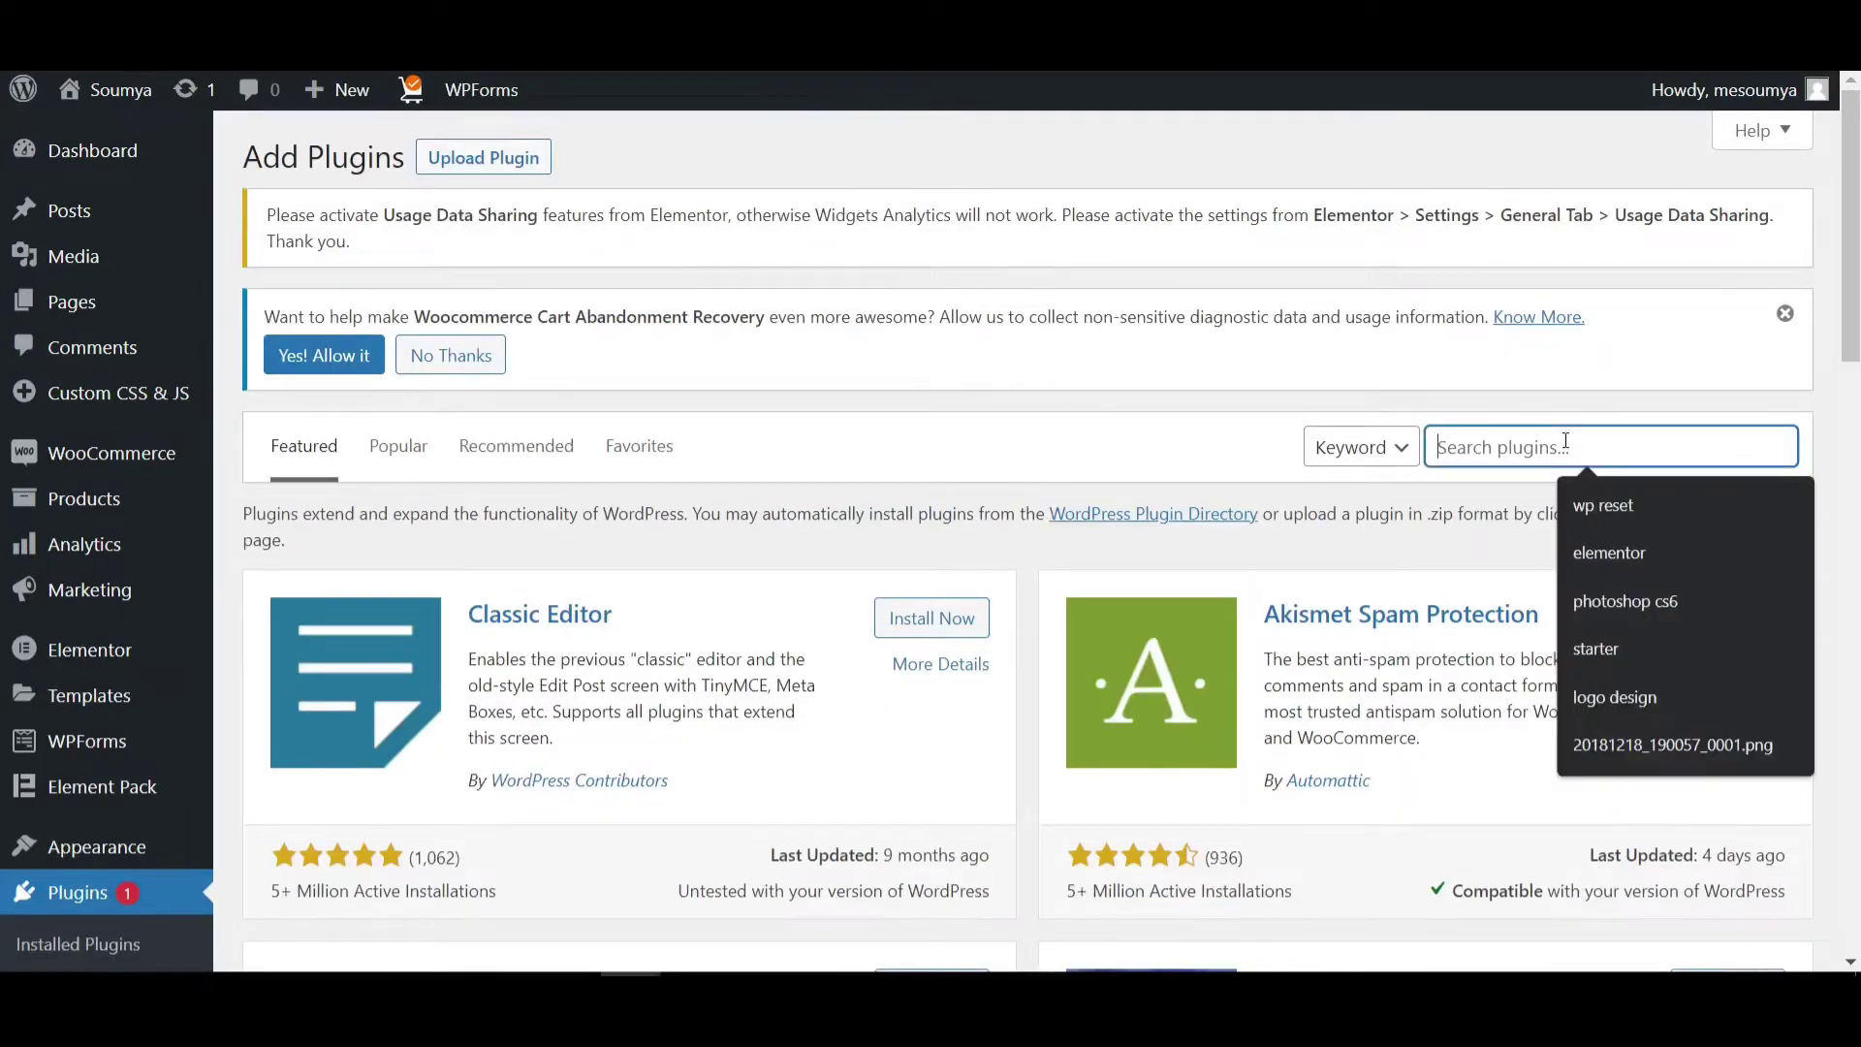
type("elements pack lite")
key("Return")
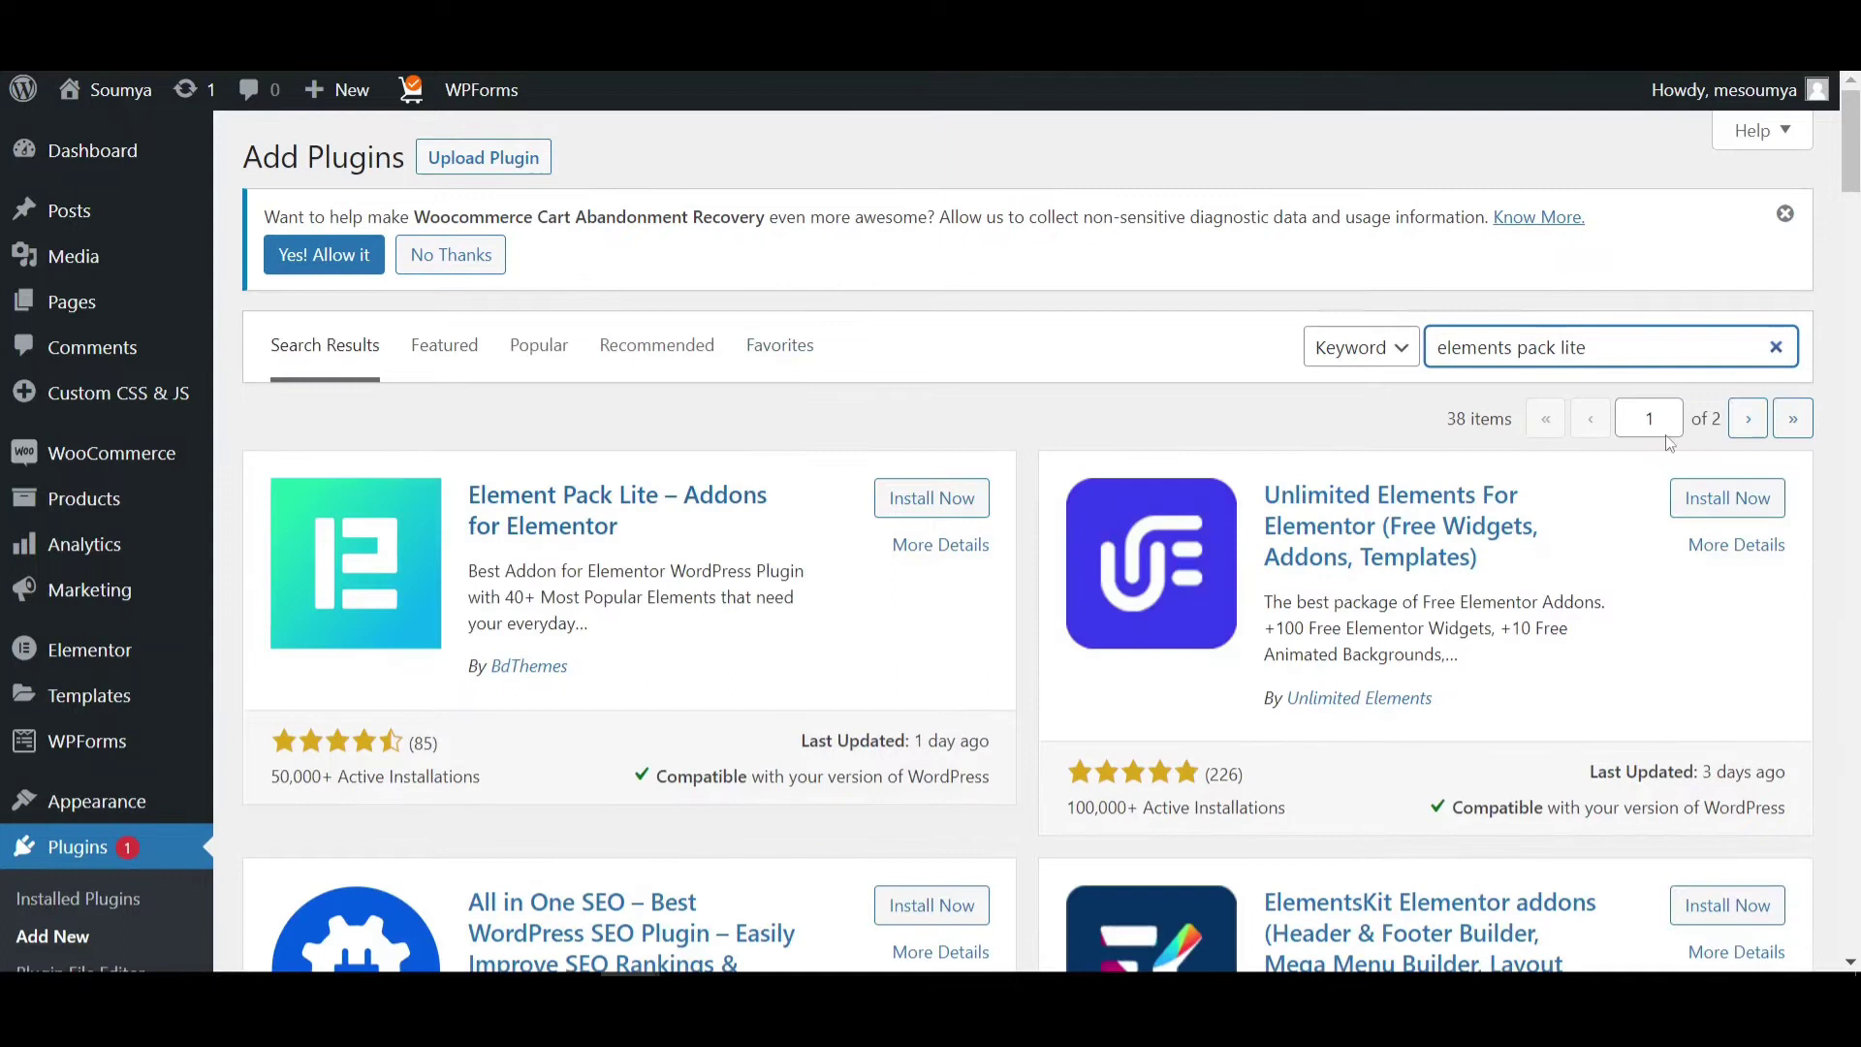
left_click(900, 499)
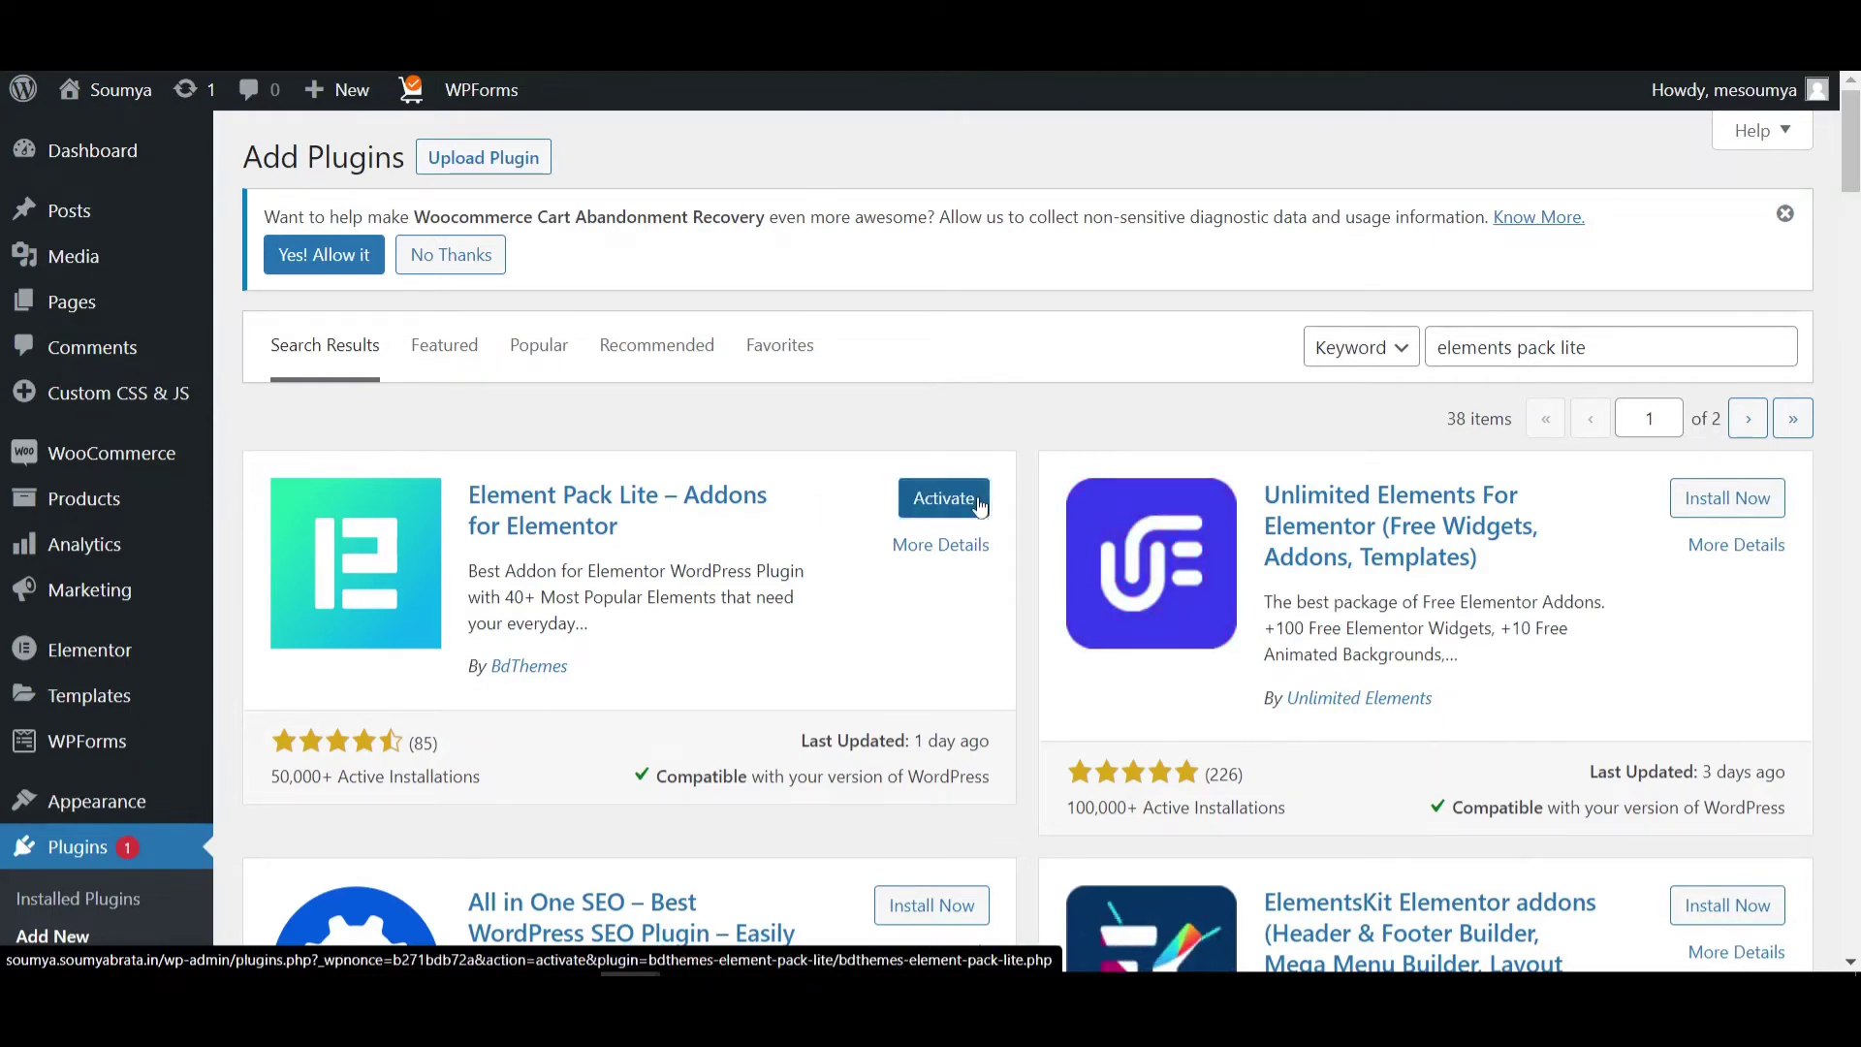
left_click(979, 503)
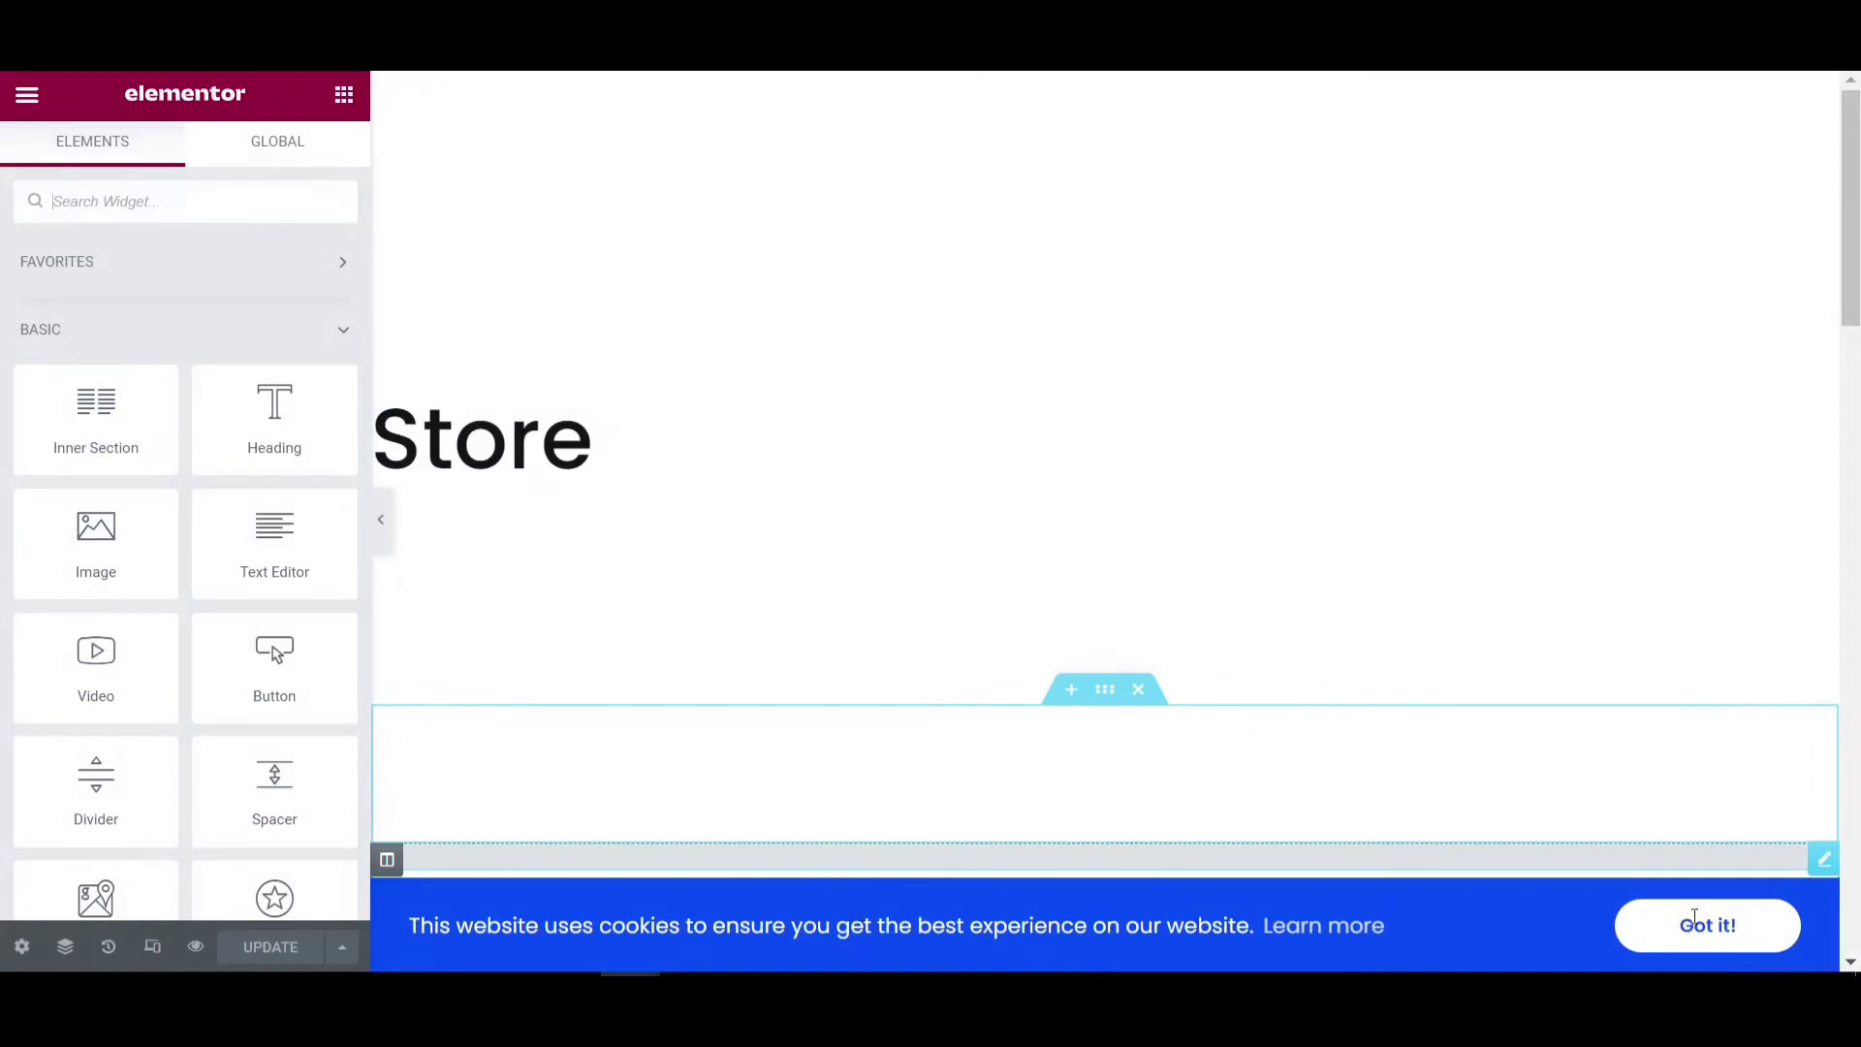
Search the widgets for 'coo' and drag a Cookie Consent widget onto the Store page
scroll(969, 611, "down", 5)
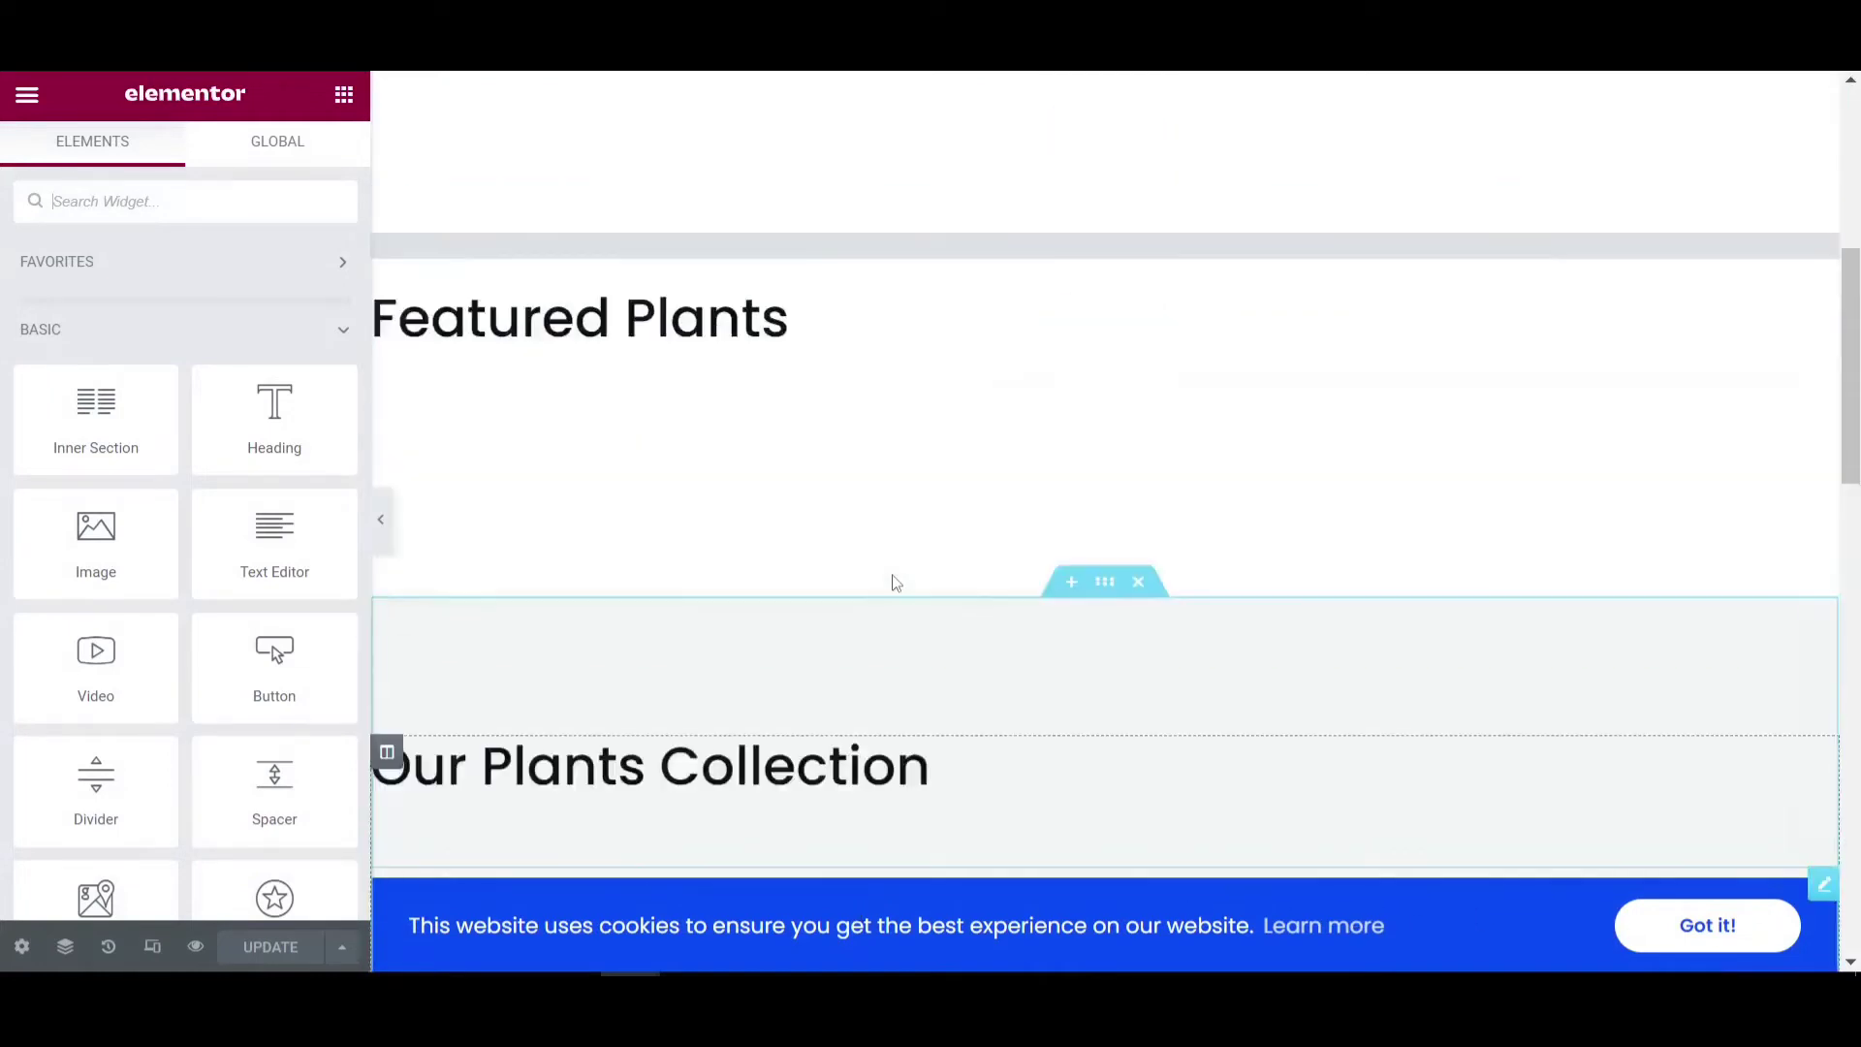
scroll(679, 698, "up", 5)
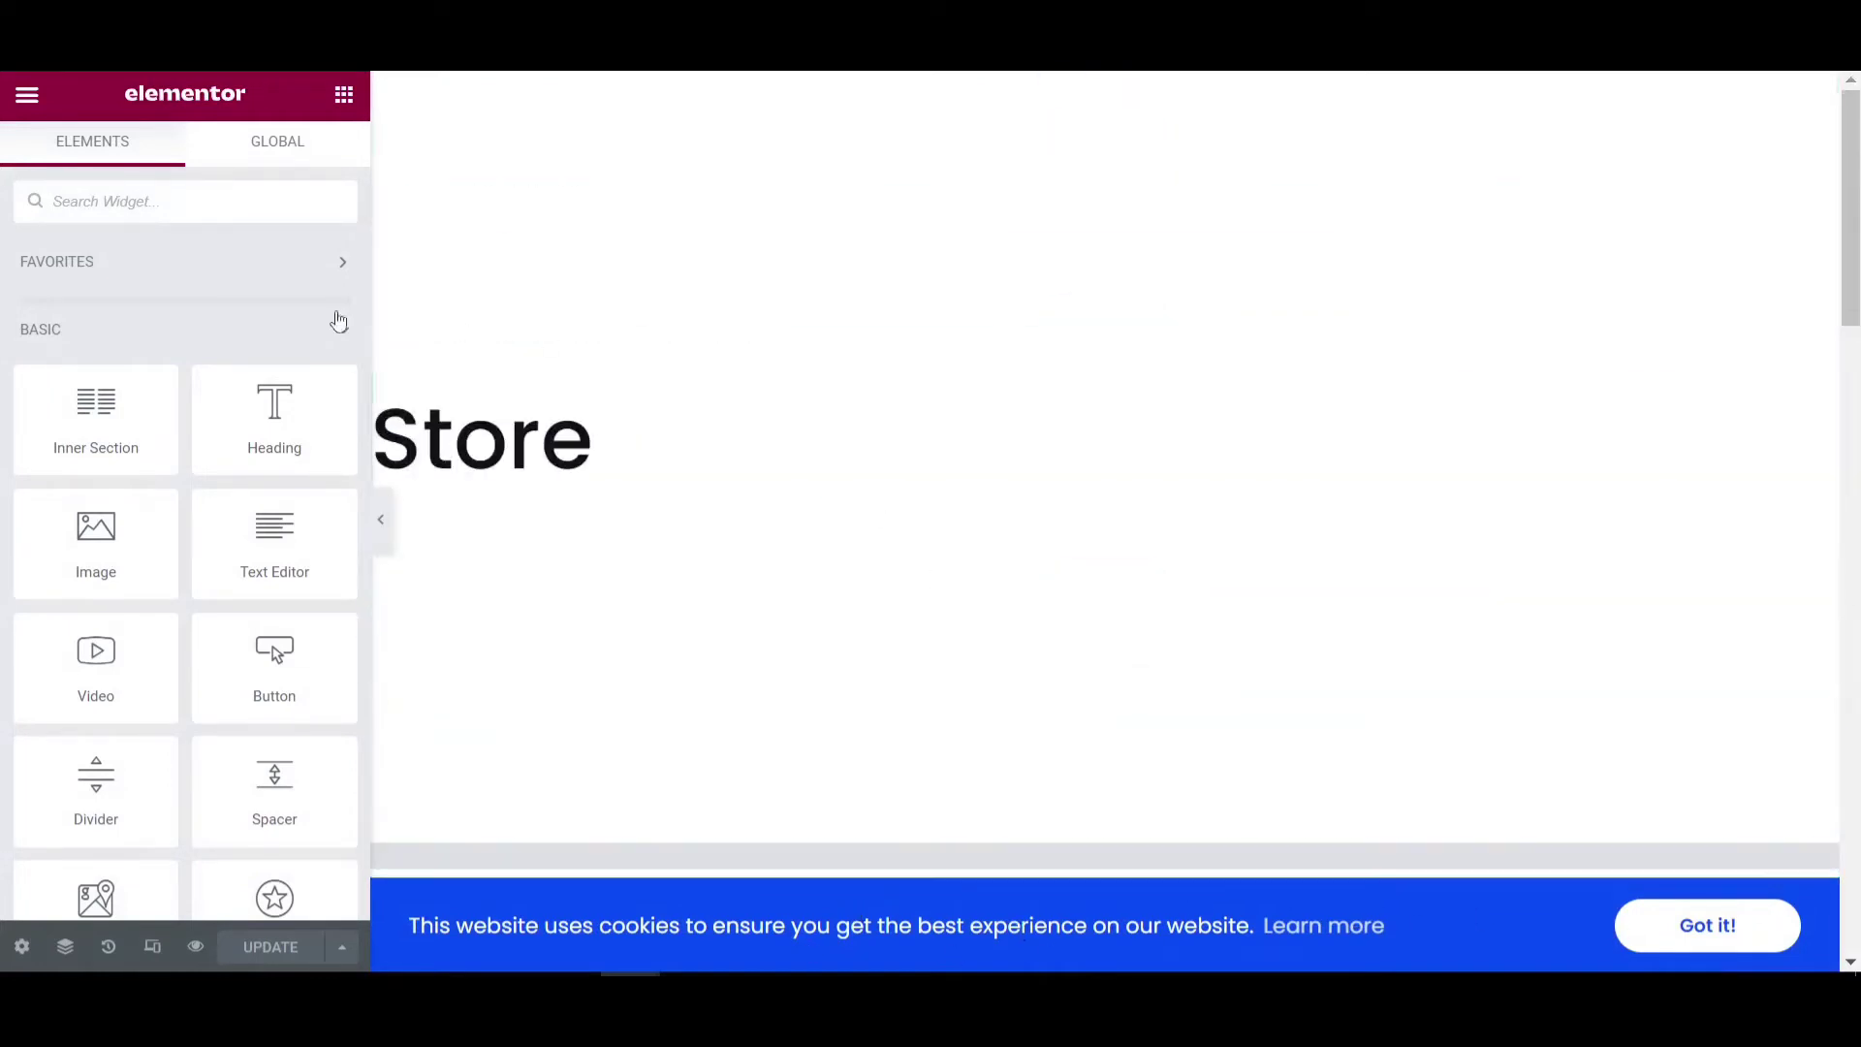
left_click(254, 206)
type("widg")
key("BackSpace")
key("BackSpace")
key("BackSpace")
key("BackSpace")
key("BackSpace")
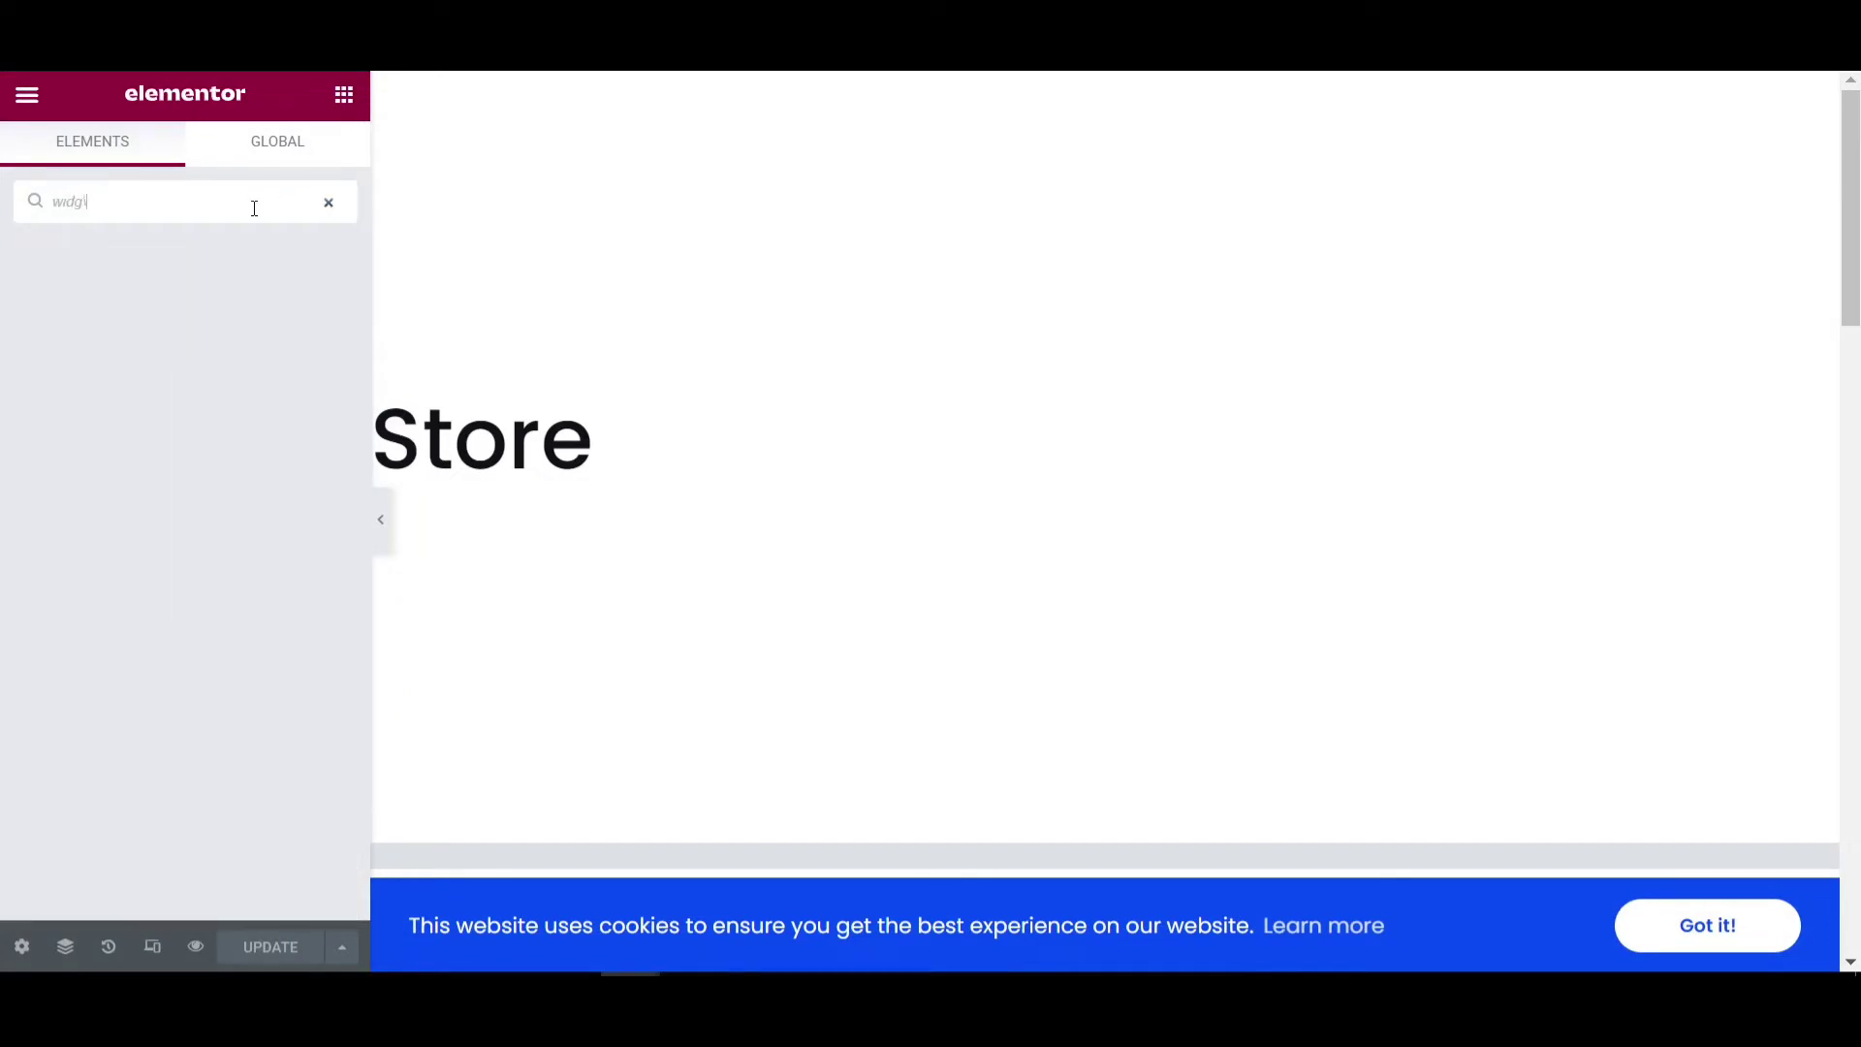
type("cook")
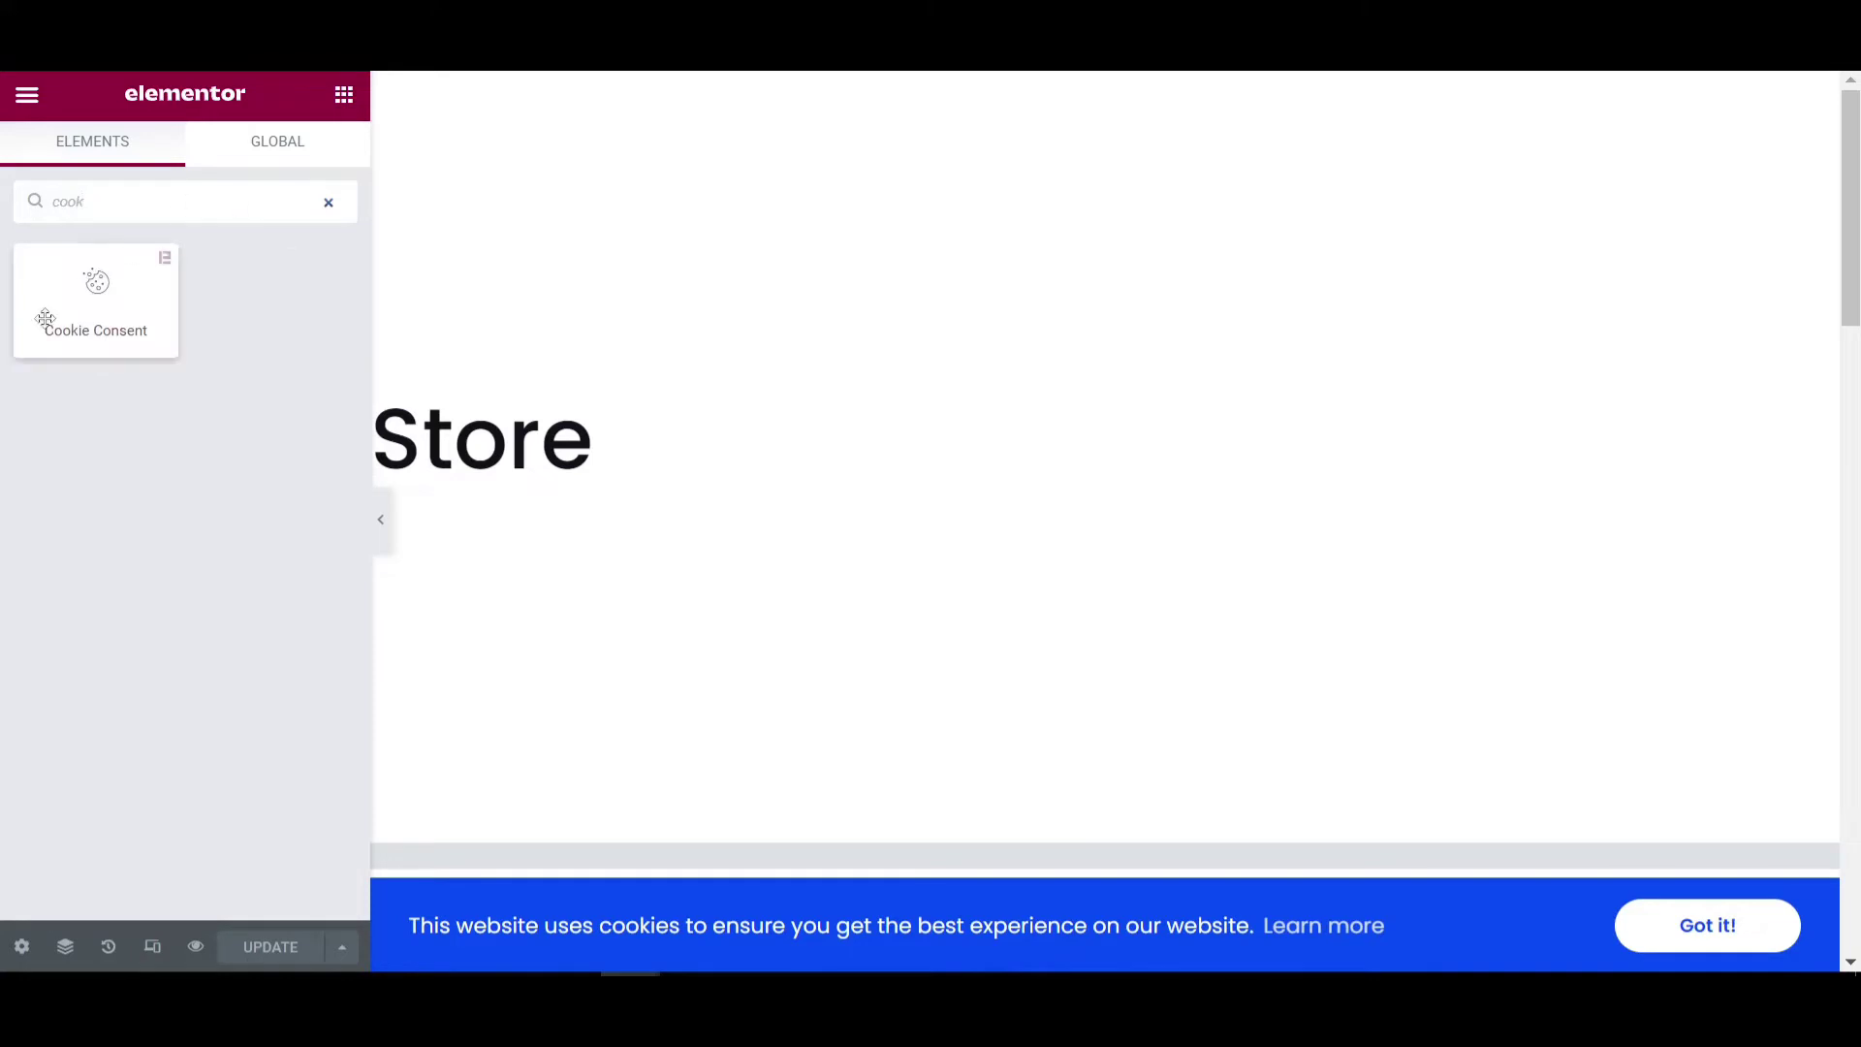
left_click_drag(41, 311, 1170, 647)
Delete the cookie consent bar from the page and search widgets for 'coo' again
right_click(987, 497)
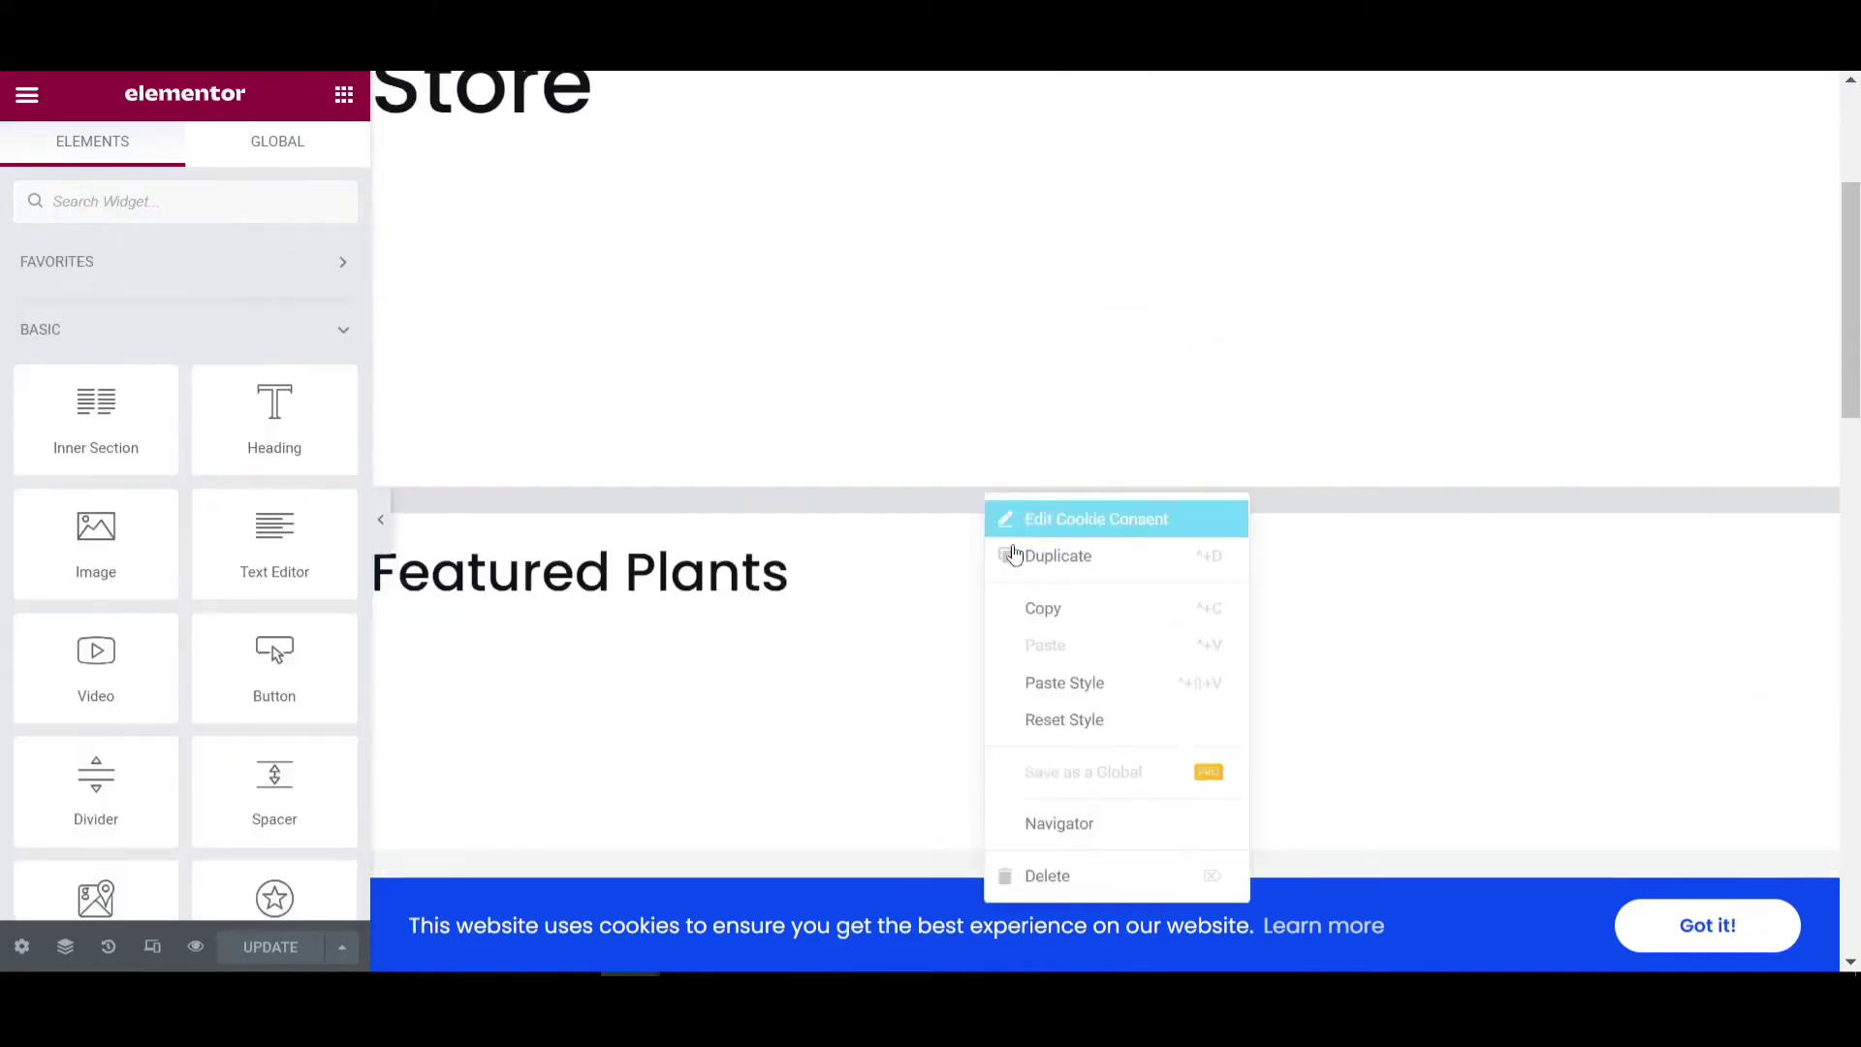
left_click(1038, 882)
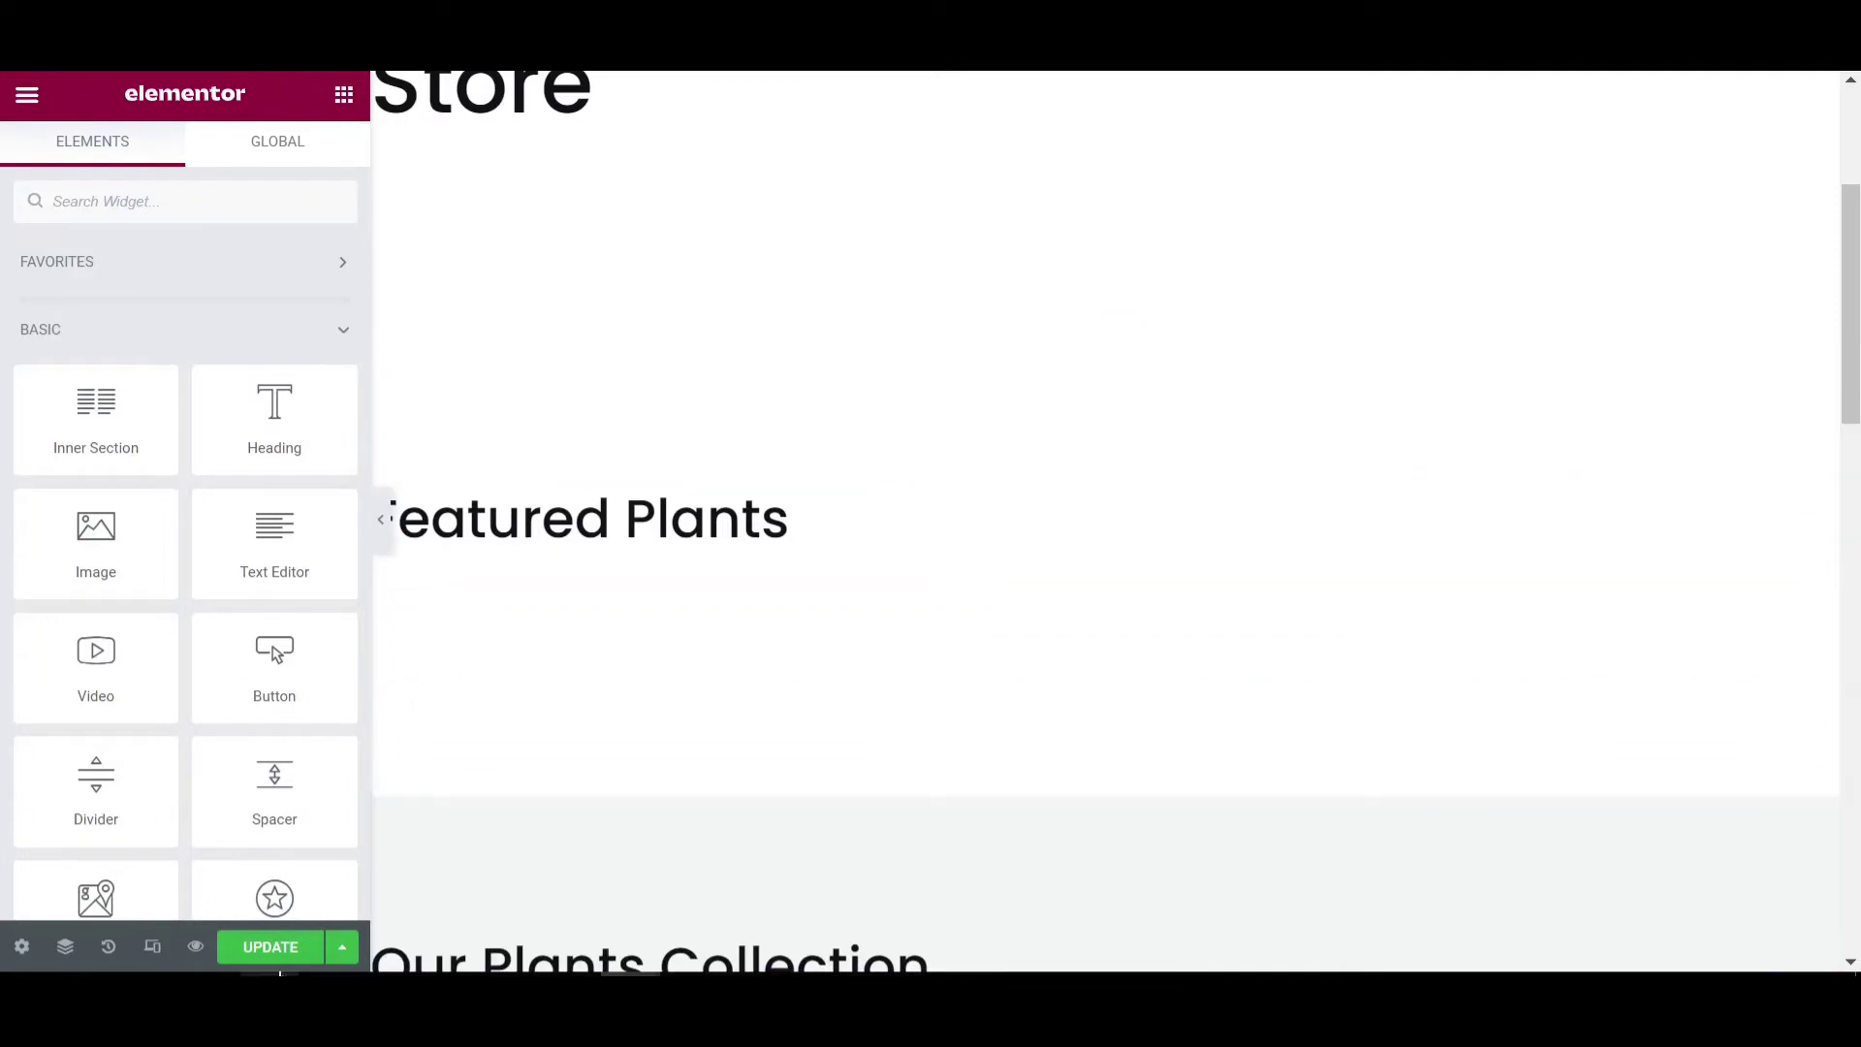
left_click(199, 183)
type("coo")
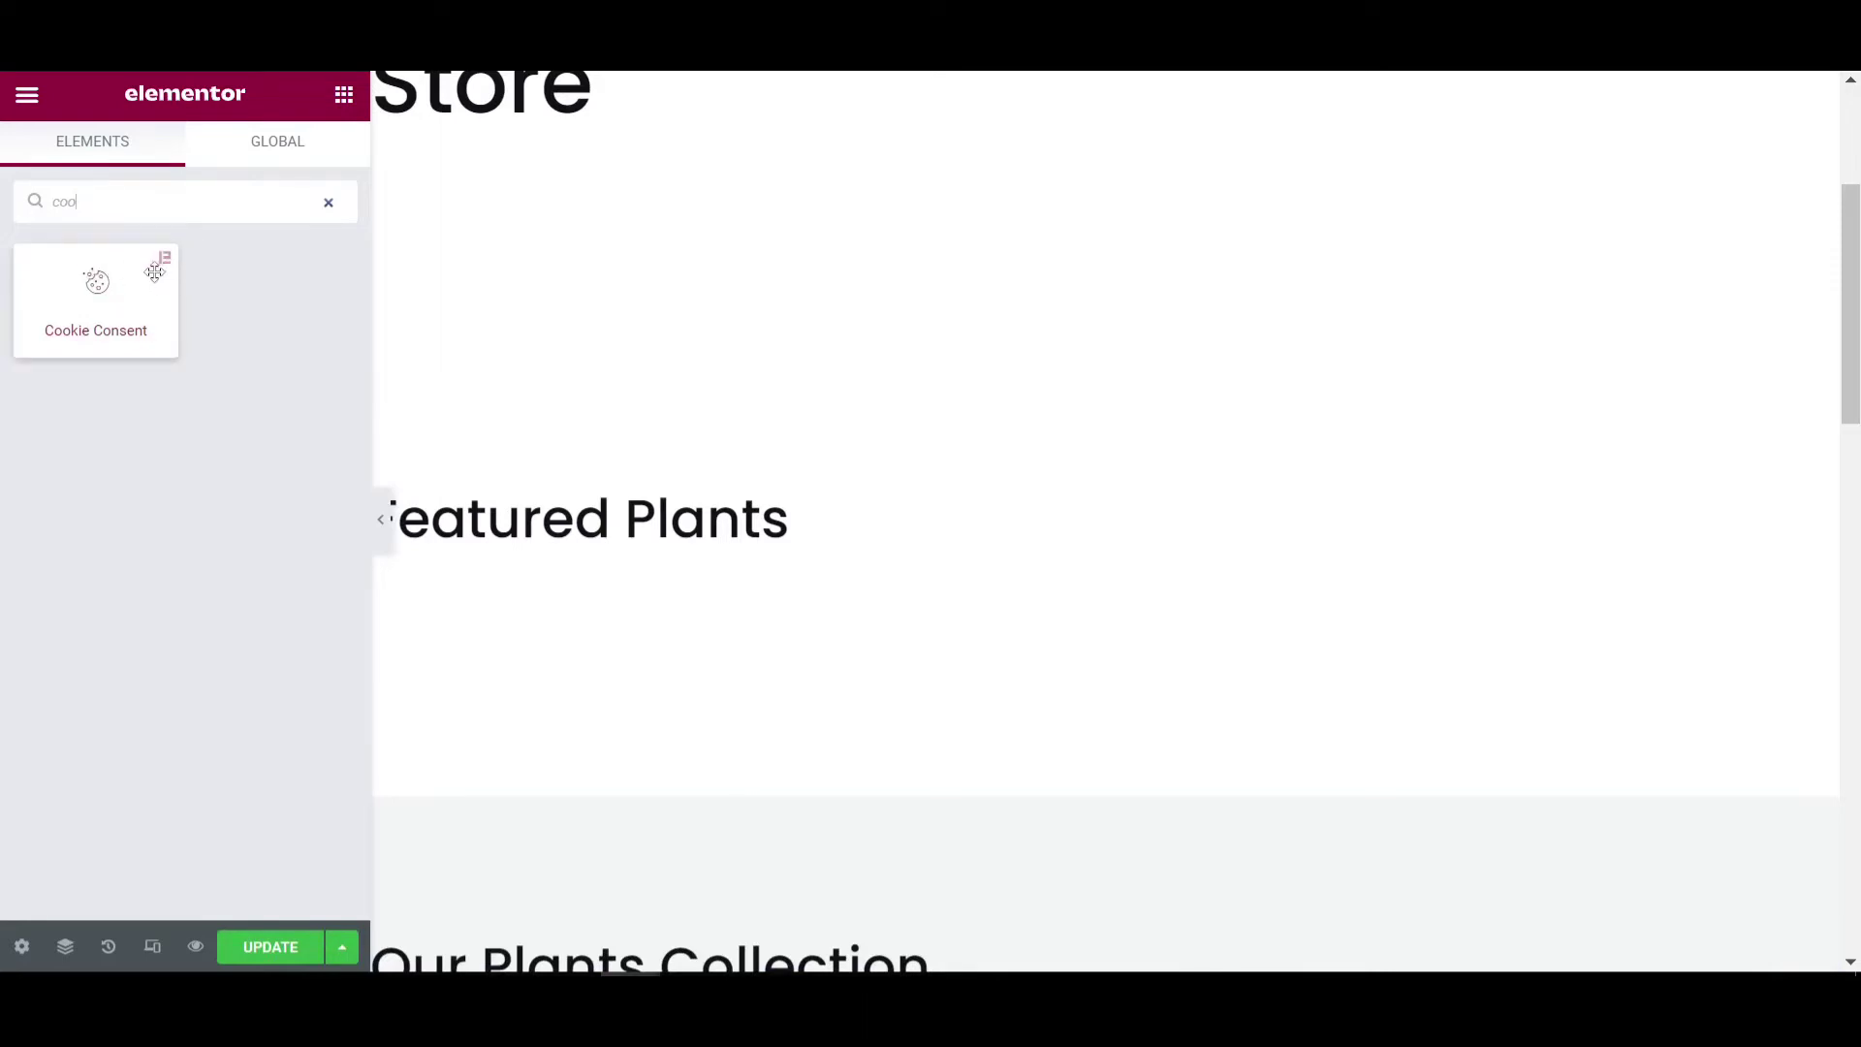
Place Cookie Consent below Featured Plants and, after trying Top and corners, set Position to Bottom
left_click_drag(132, 301, 1059, 544)
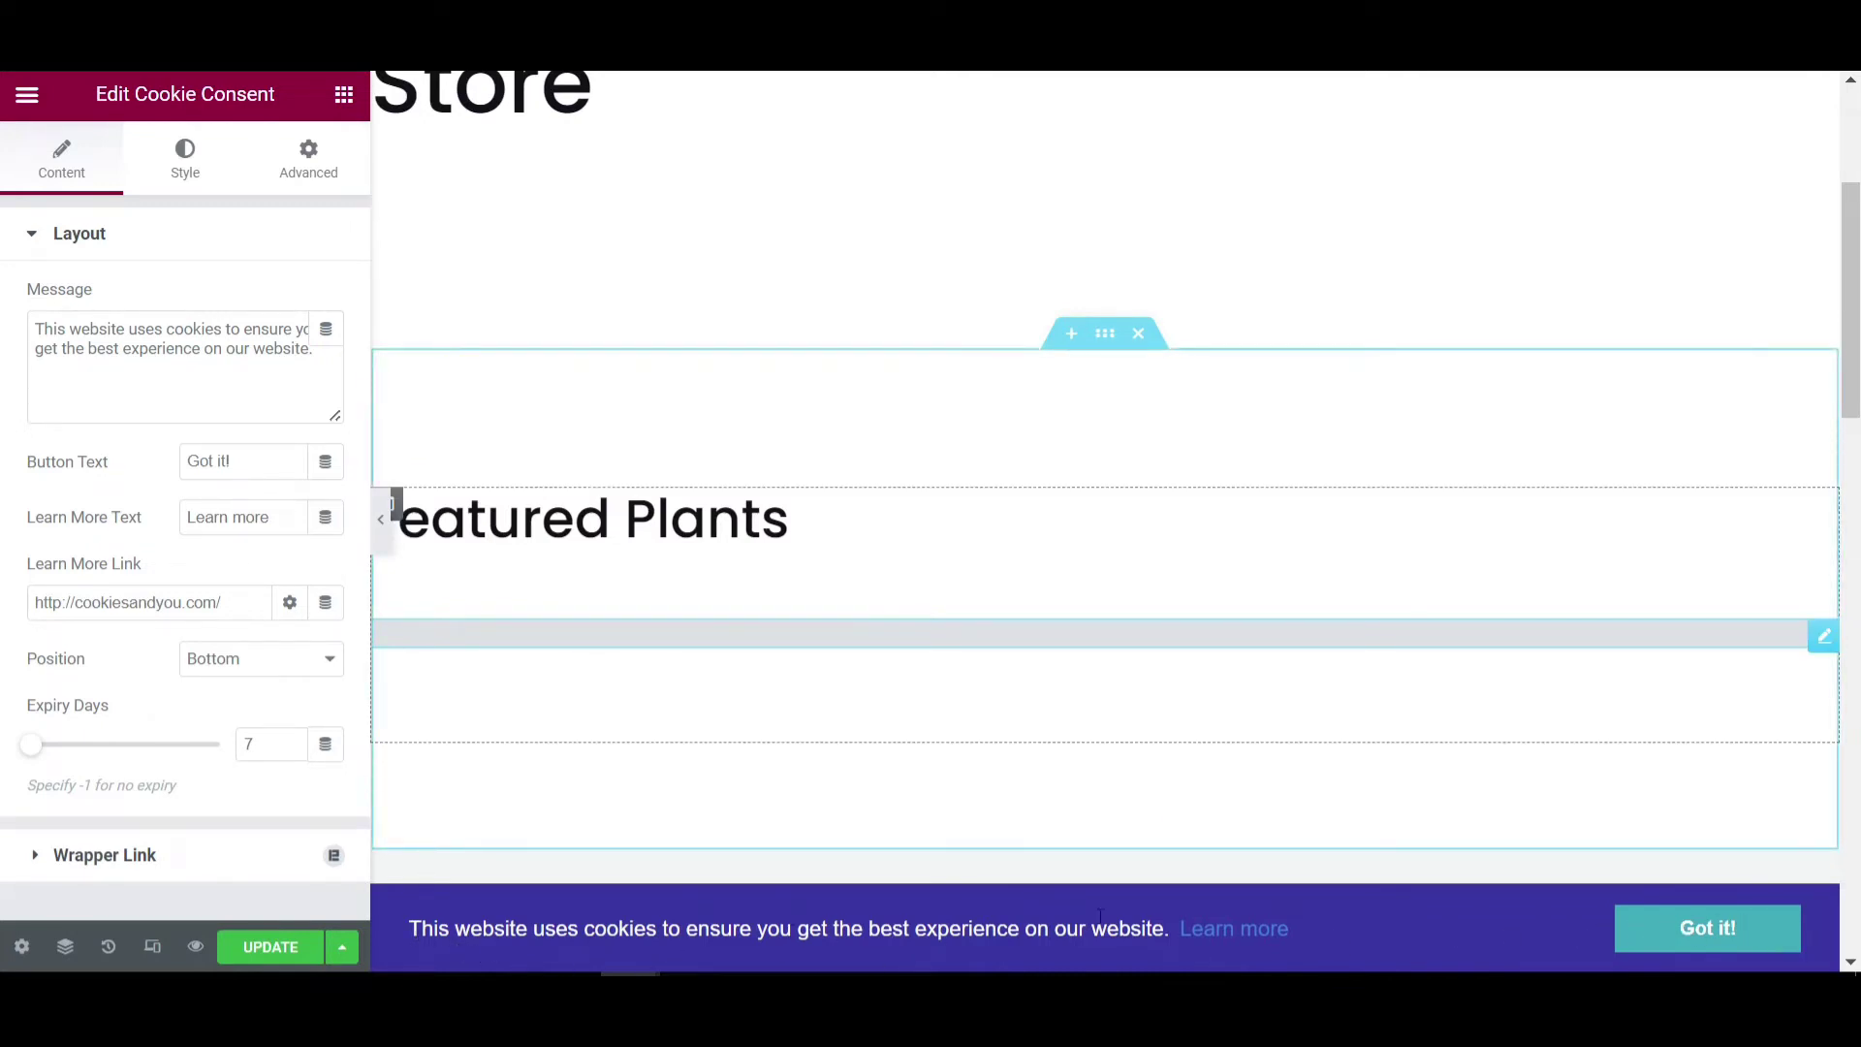
left_click(311, 676)
left_click(203, 749)
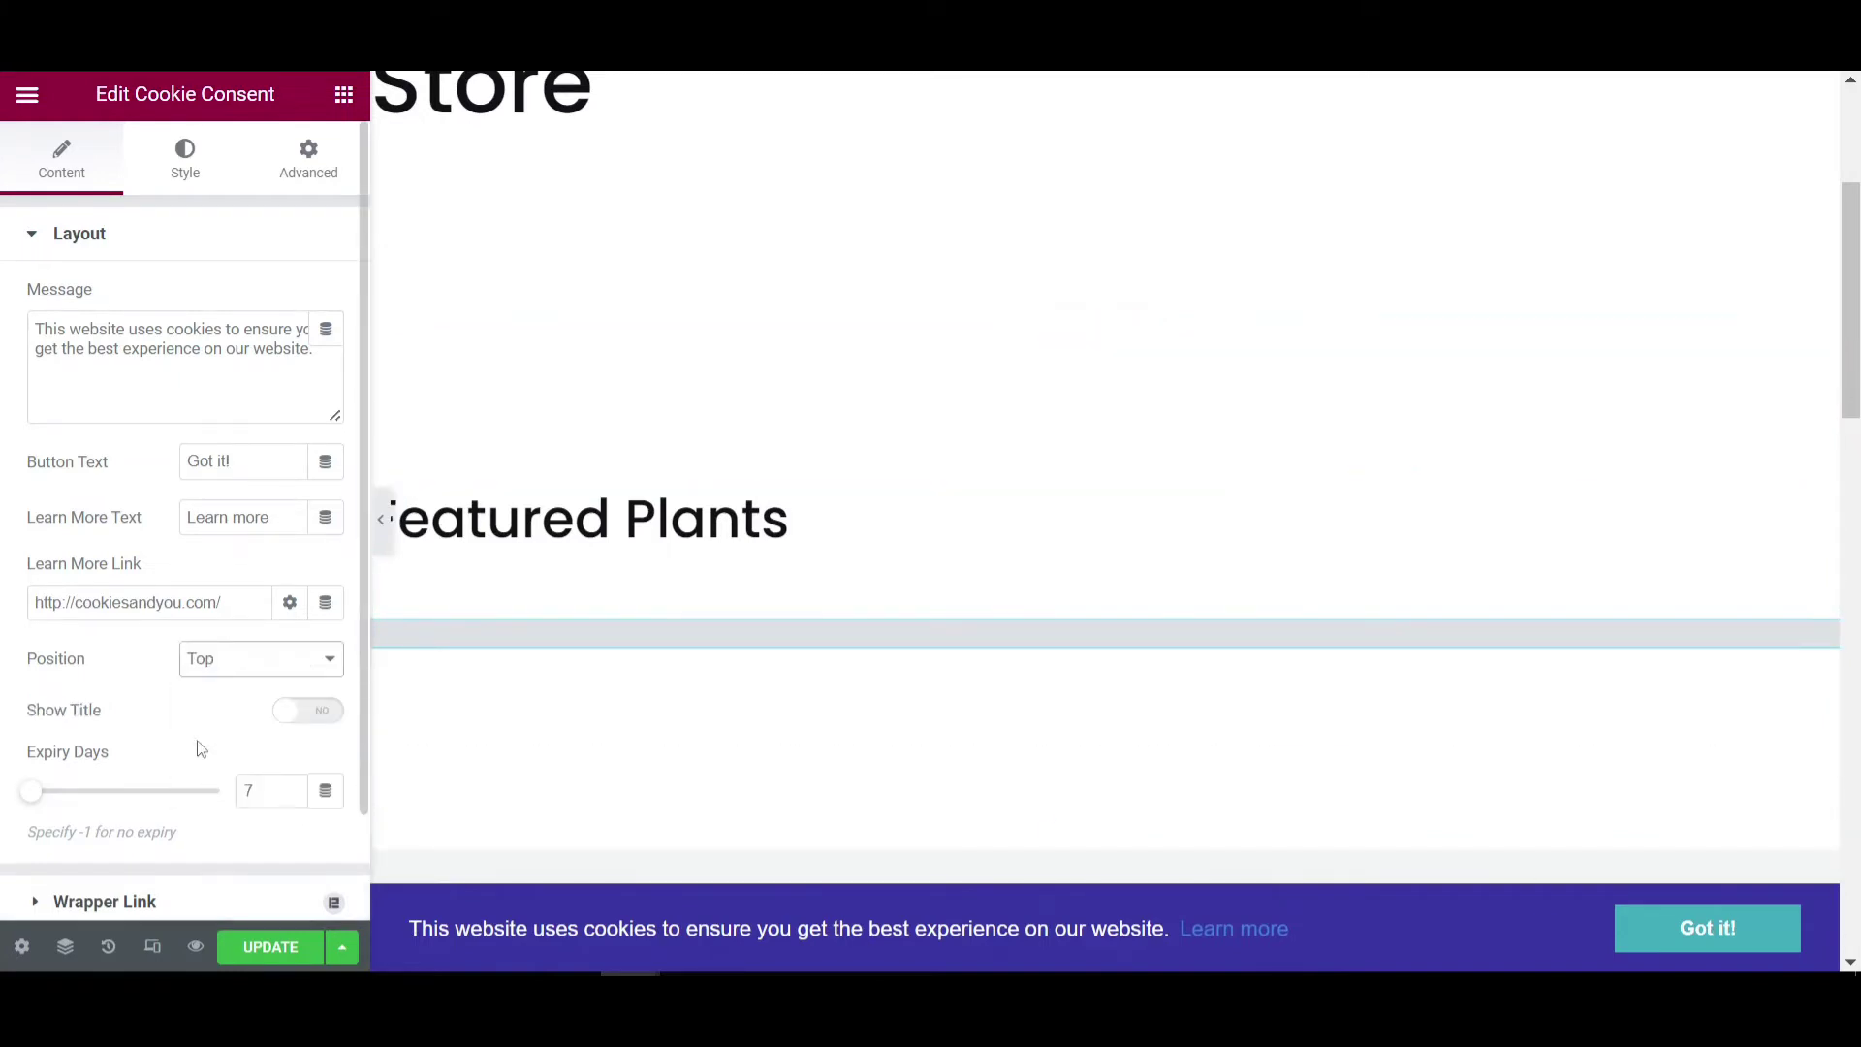
left_click(233, 669)
left_click(232, 707)
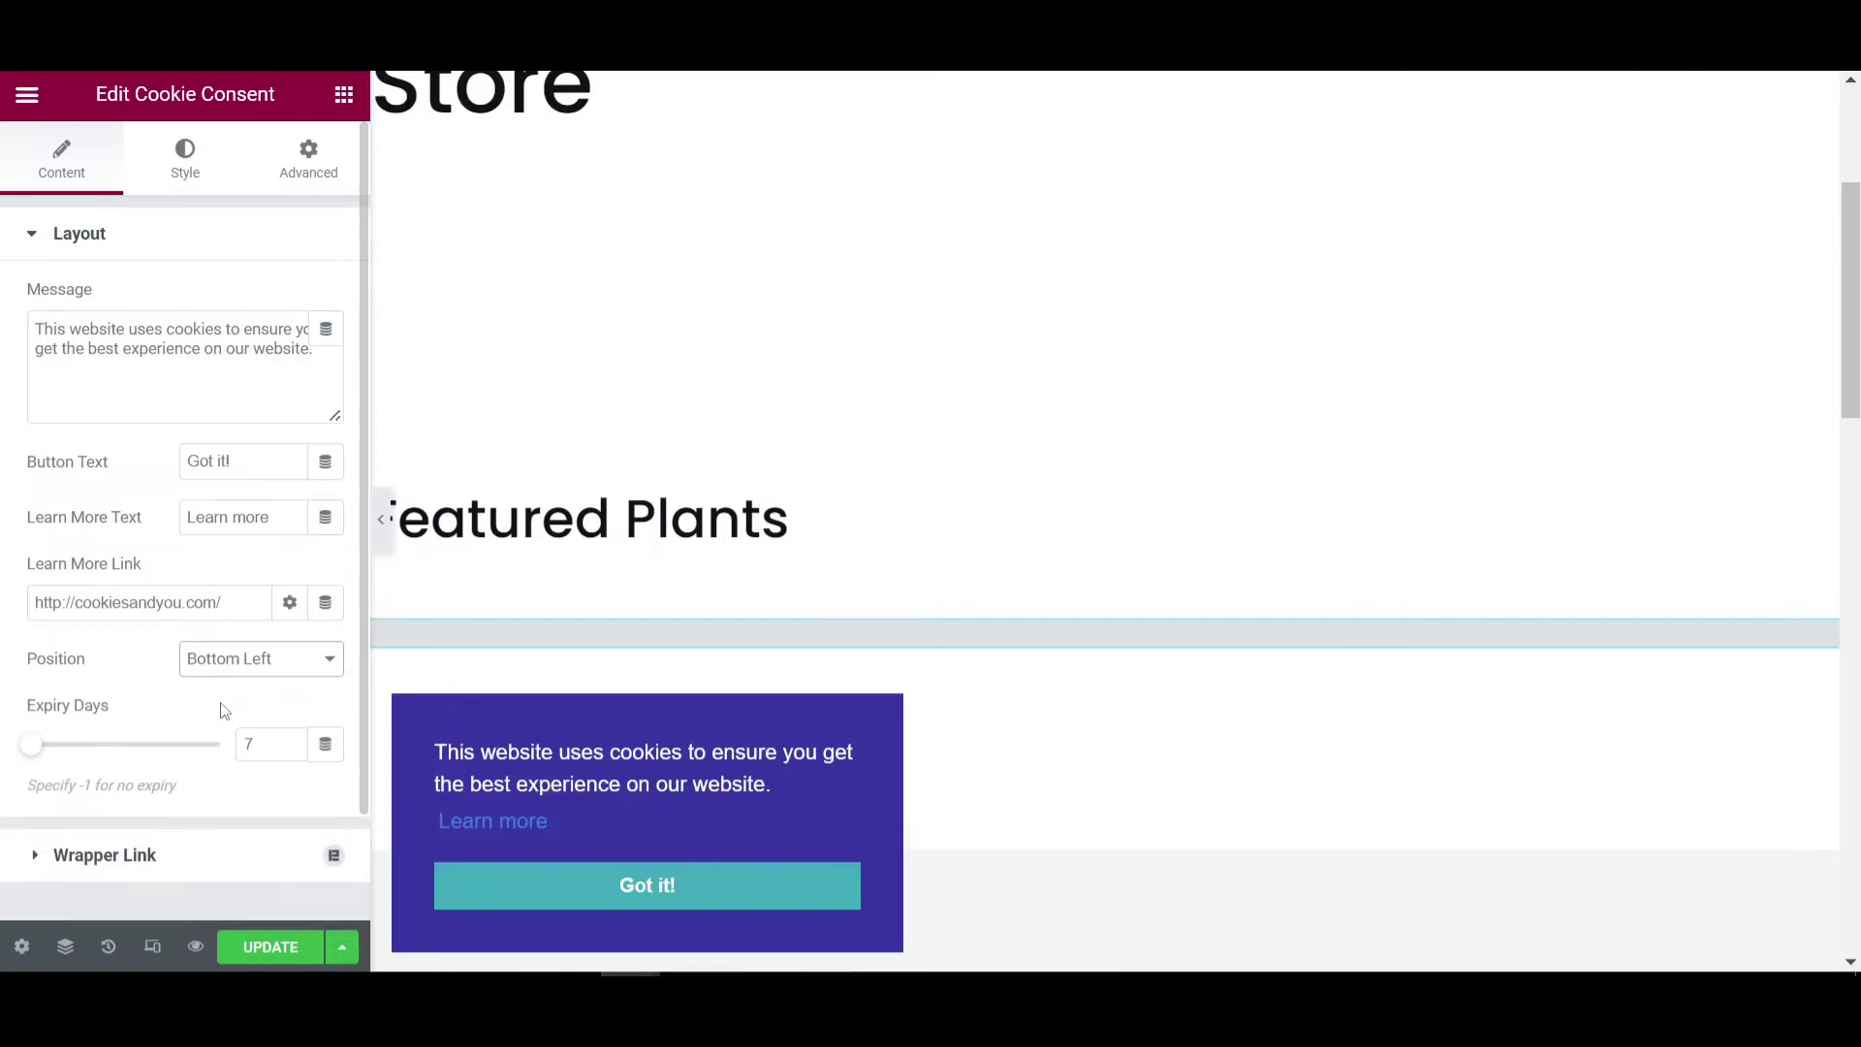
left_click(239, 663)
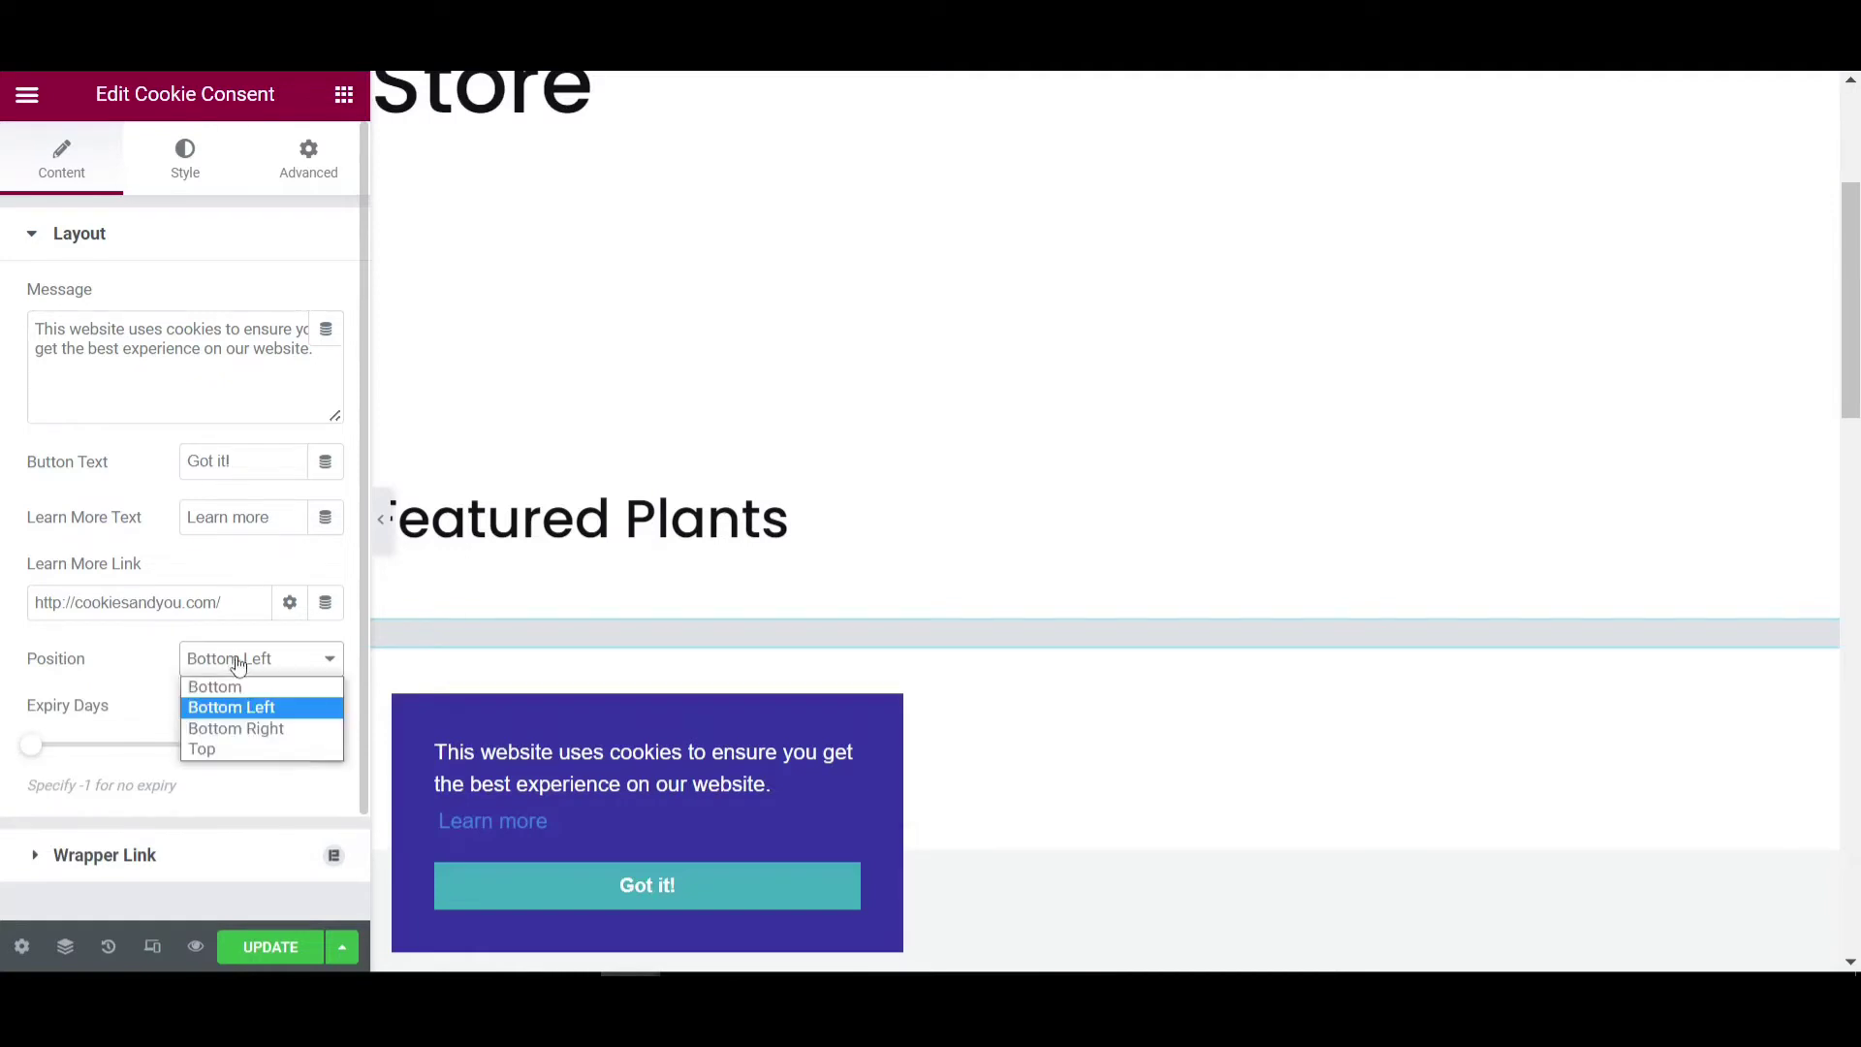
left_click(234, 729)
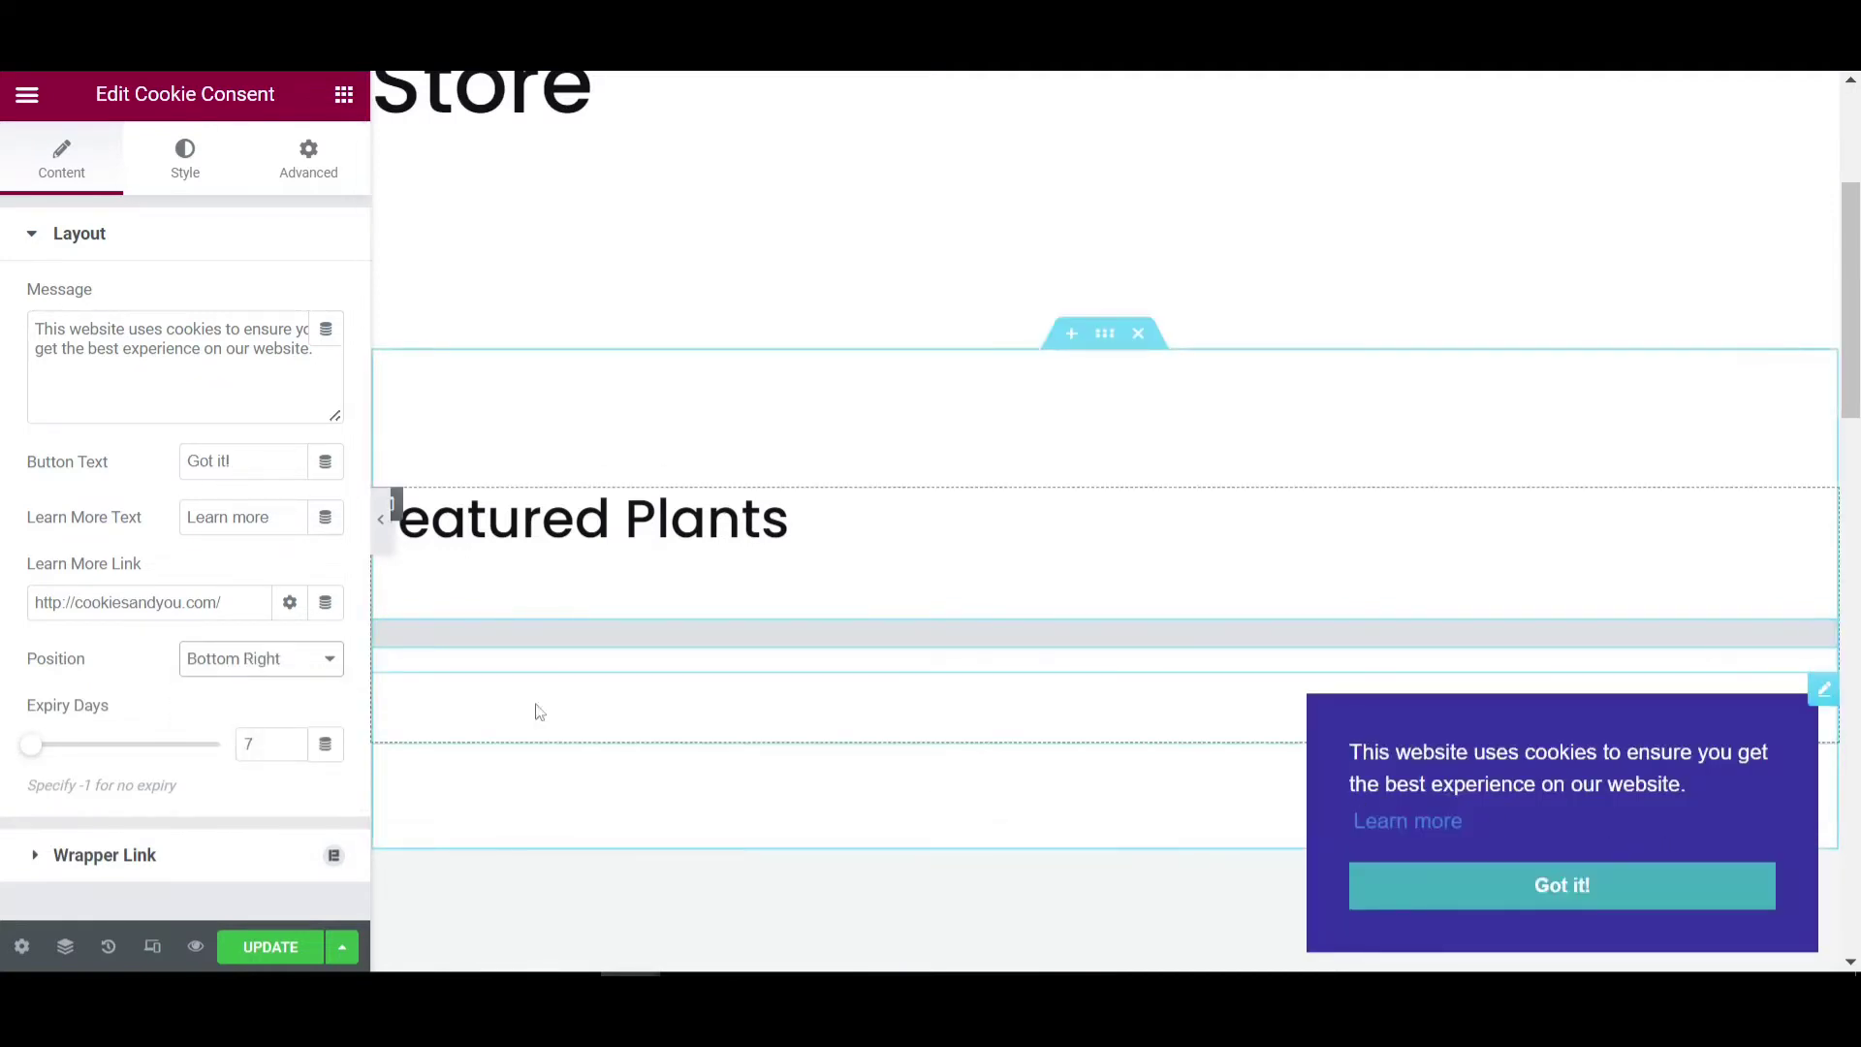
left_click(254, 665)
left_click(240, 689)
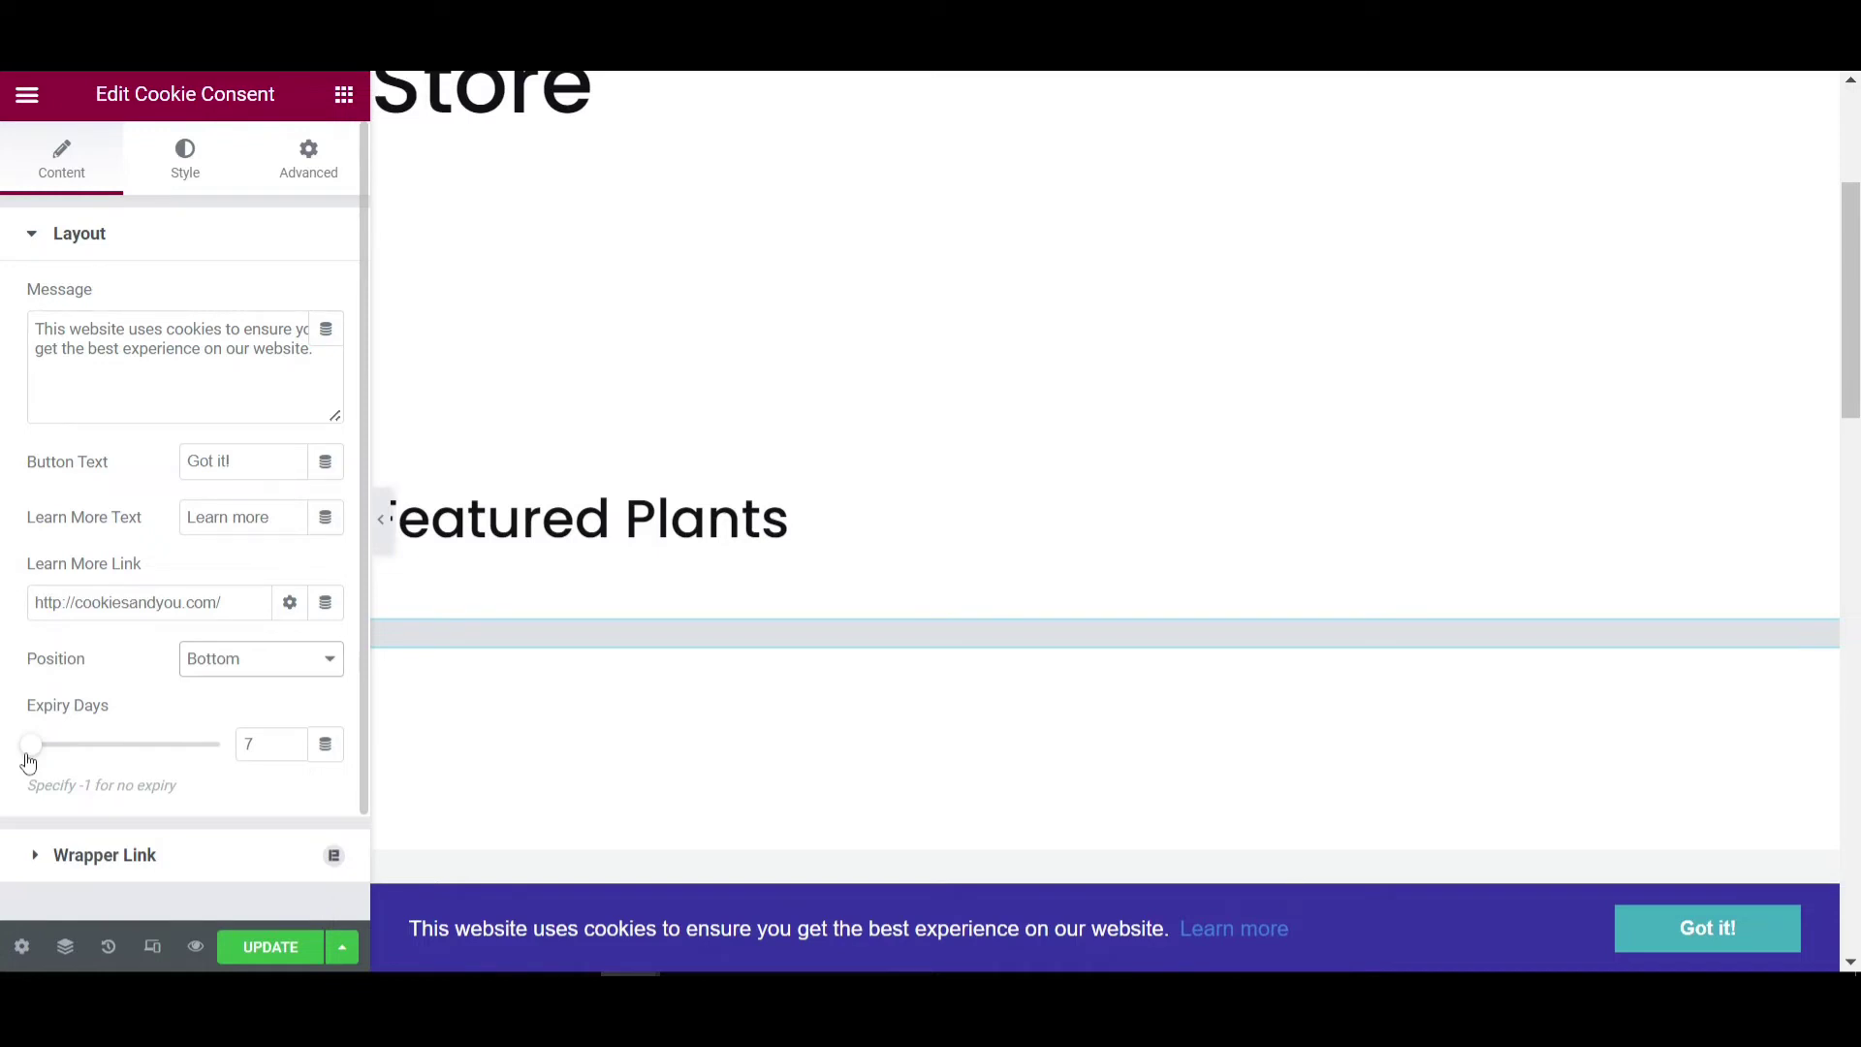
Change the cookie bar's Learn More Text to 'More Info', leaving the 'Got it!' button label selected
left_click_drag(29, 746, 25, 756)
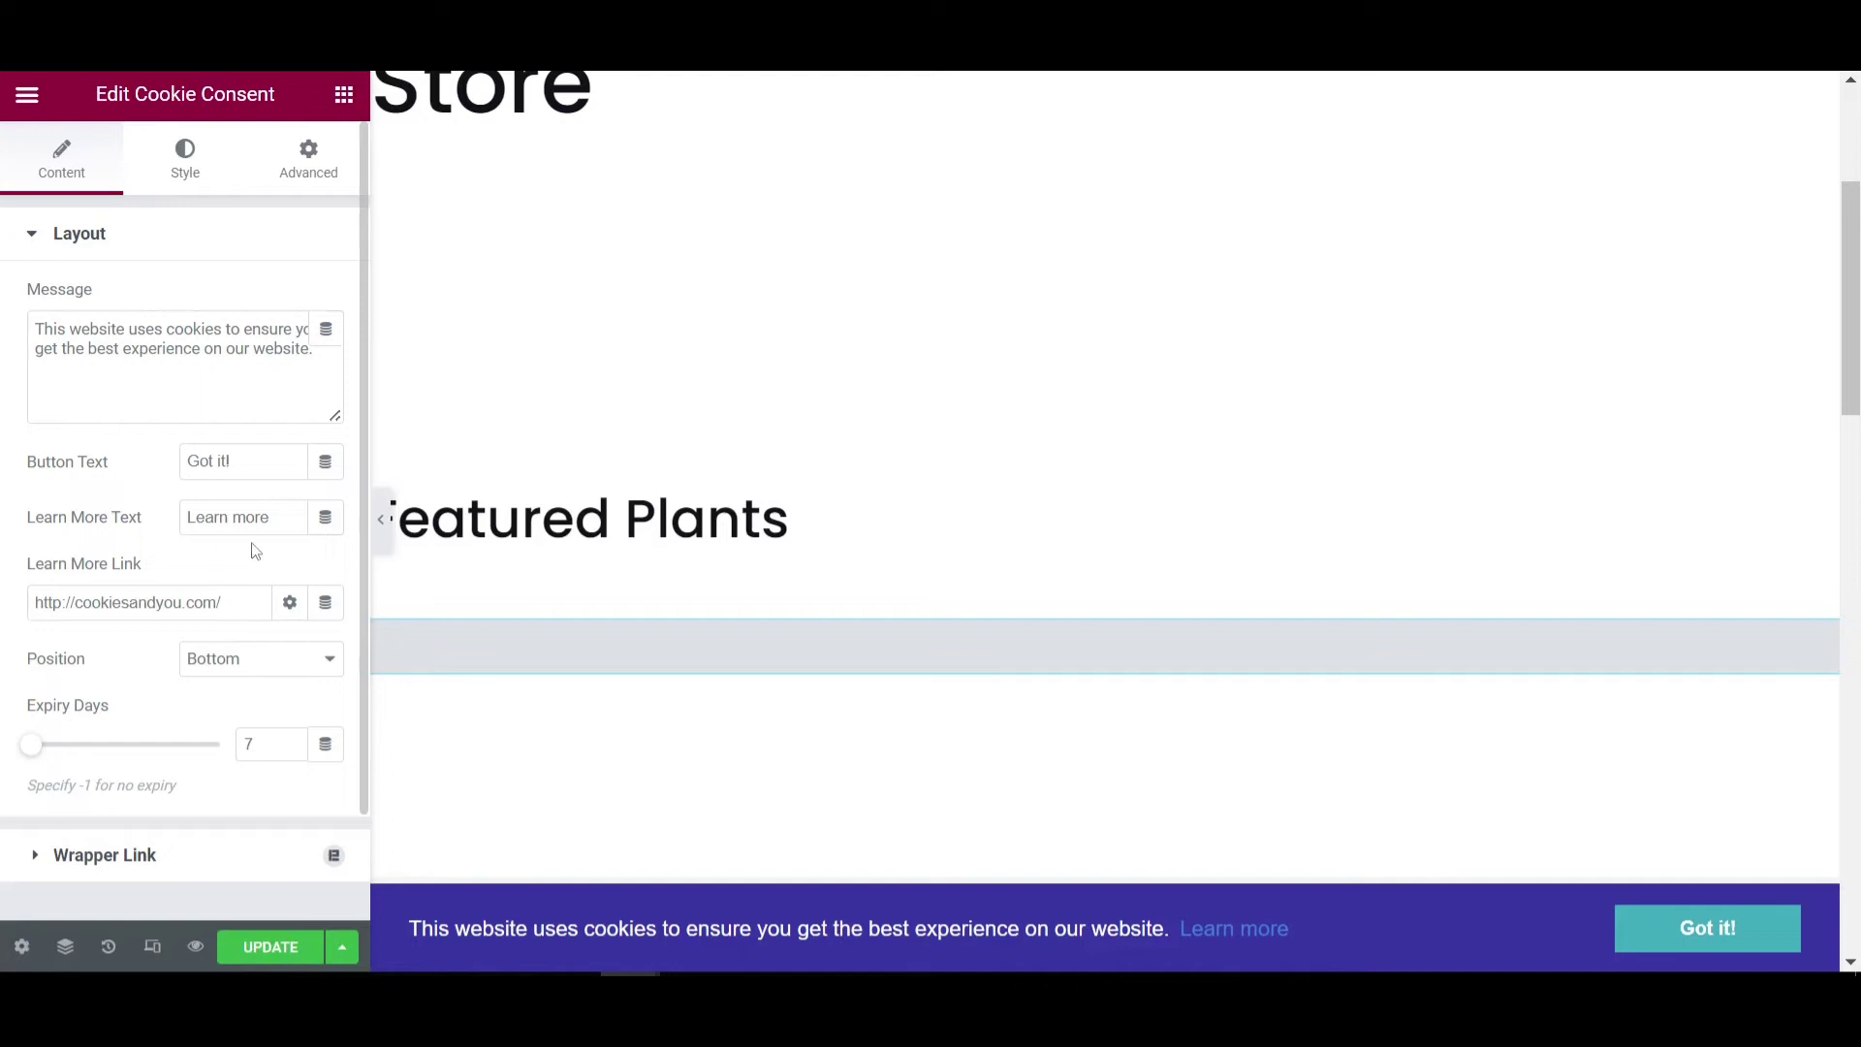
left_click_drag(278, 516, 176, 531)
type("Mo")
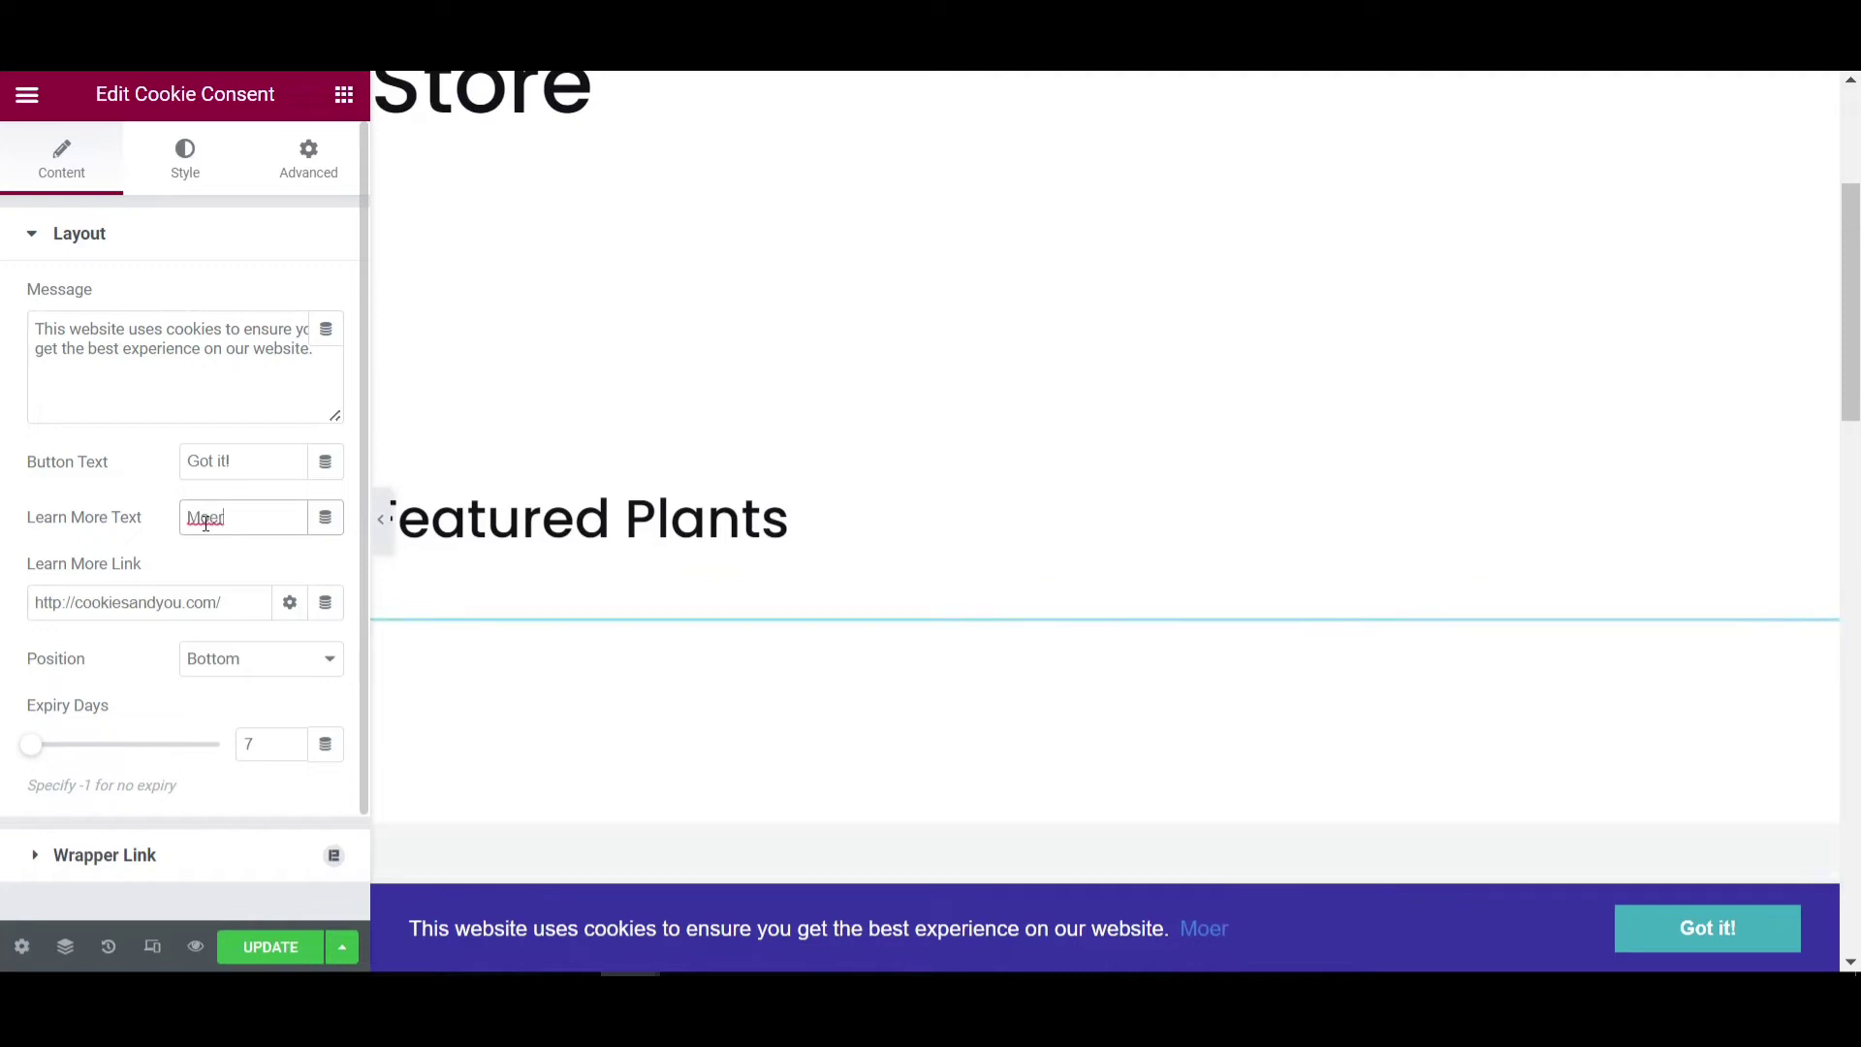
type("re Info")
left_click(266, 454)
left_click_drag(264, 455, 152, 457)
left_click(263, 458)
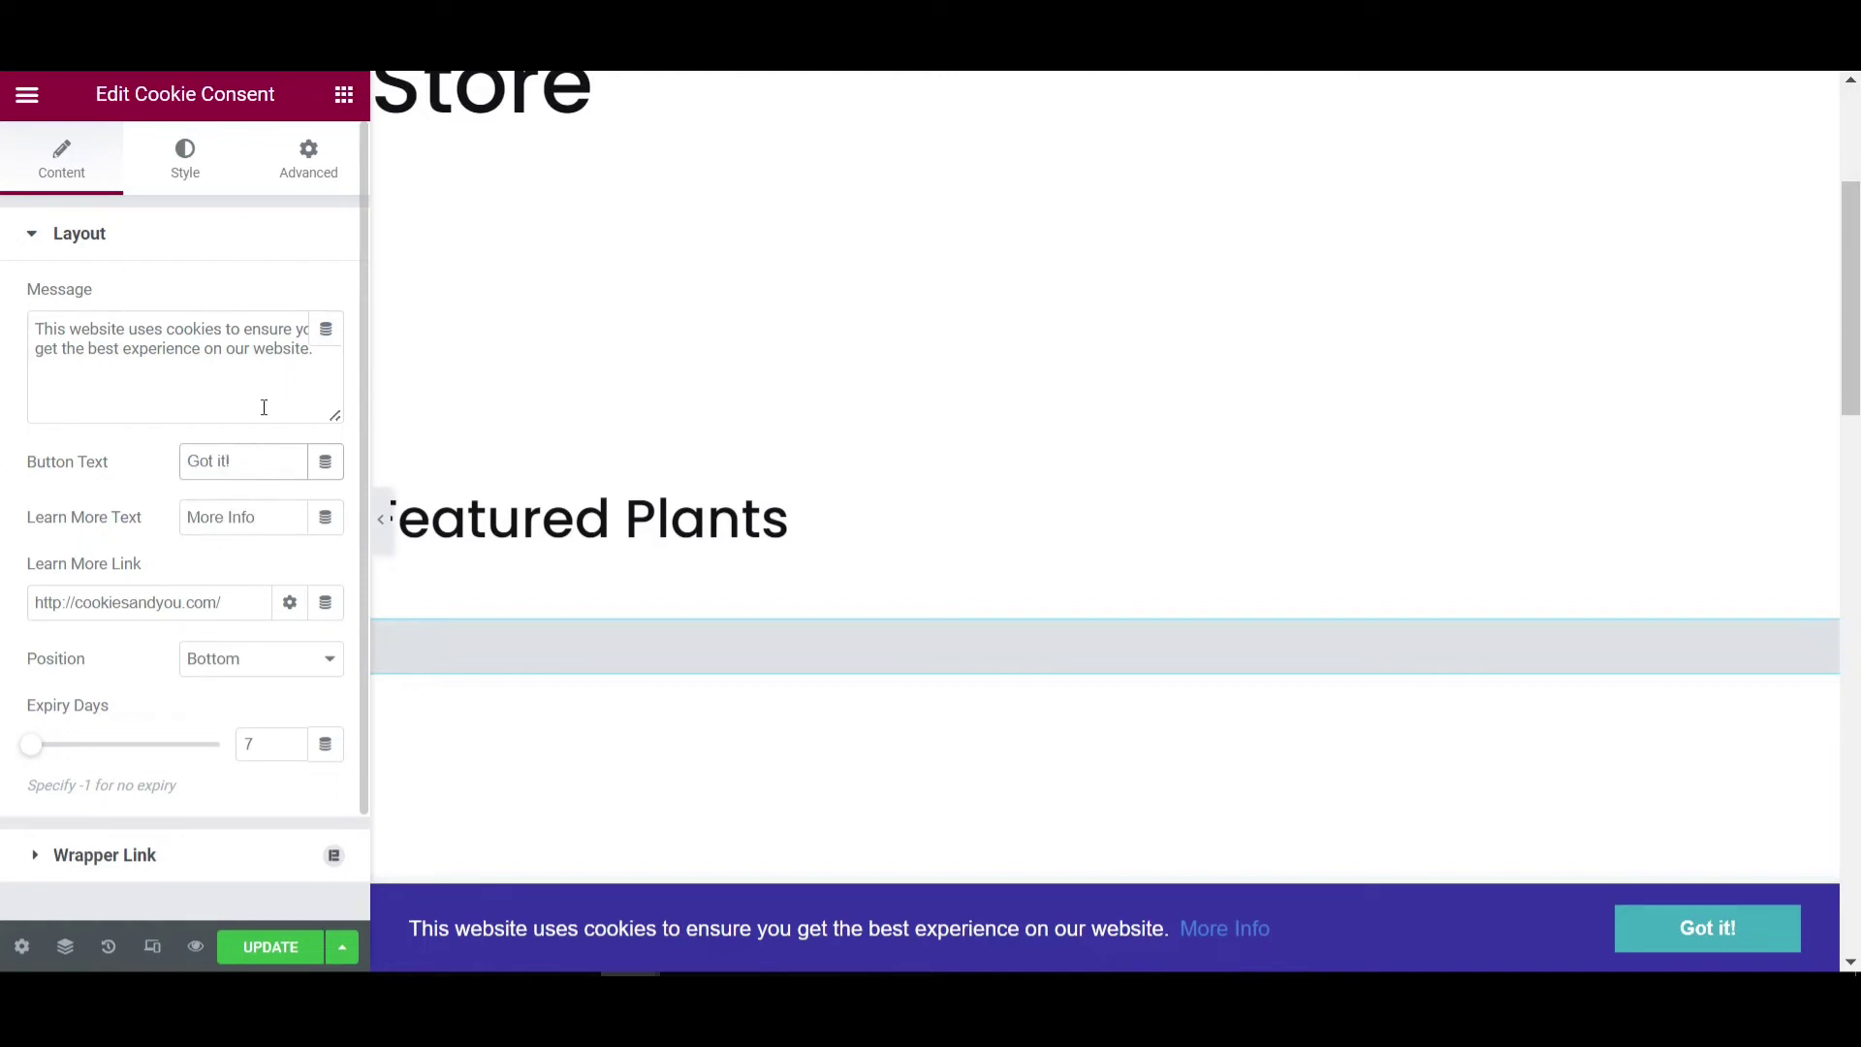
Set the cookie bar background to the Theme Color 2 blue global colour
left_click(187, 154)
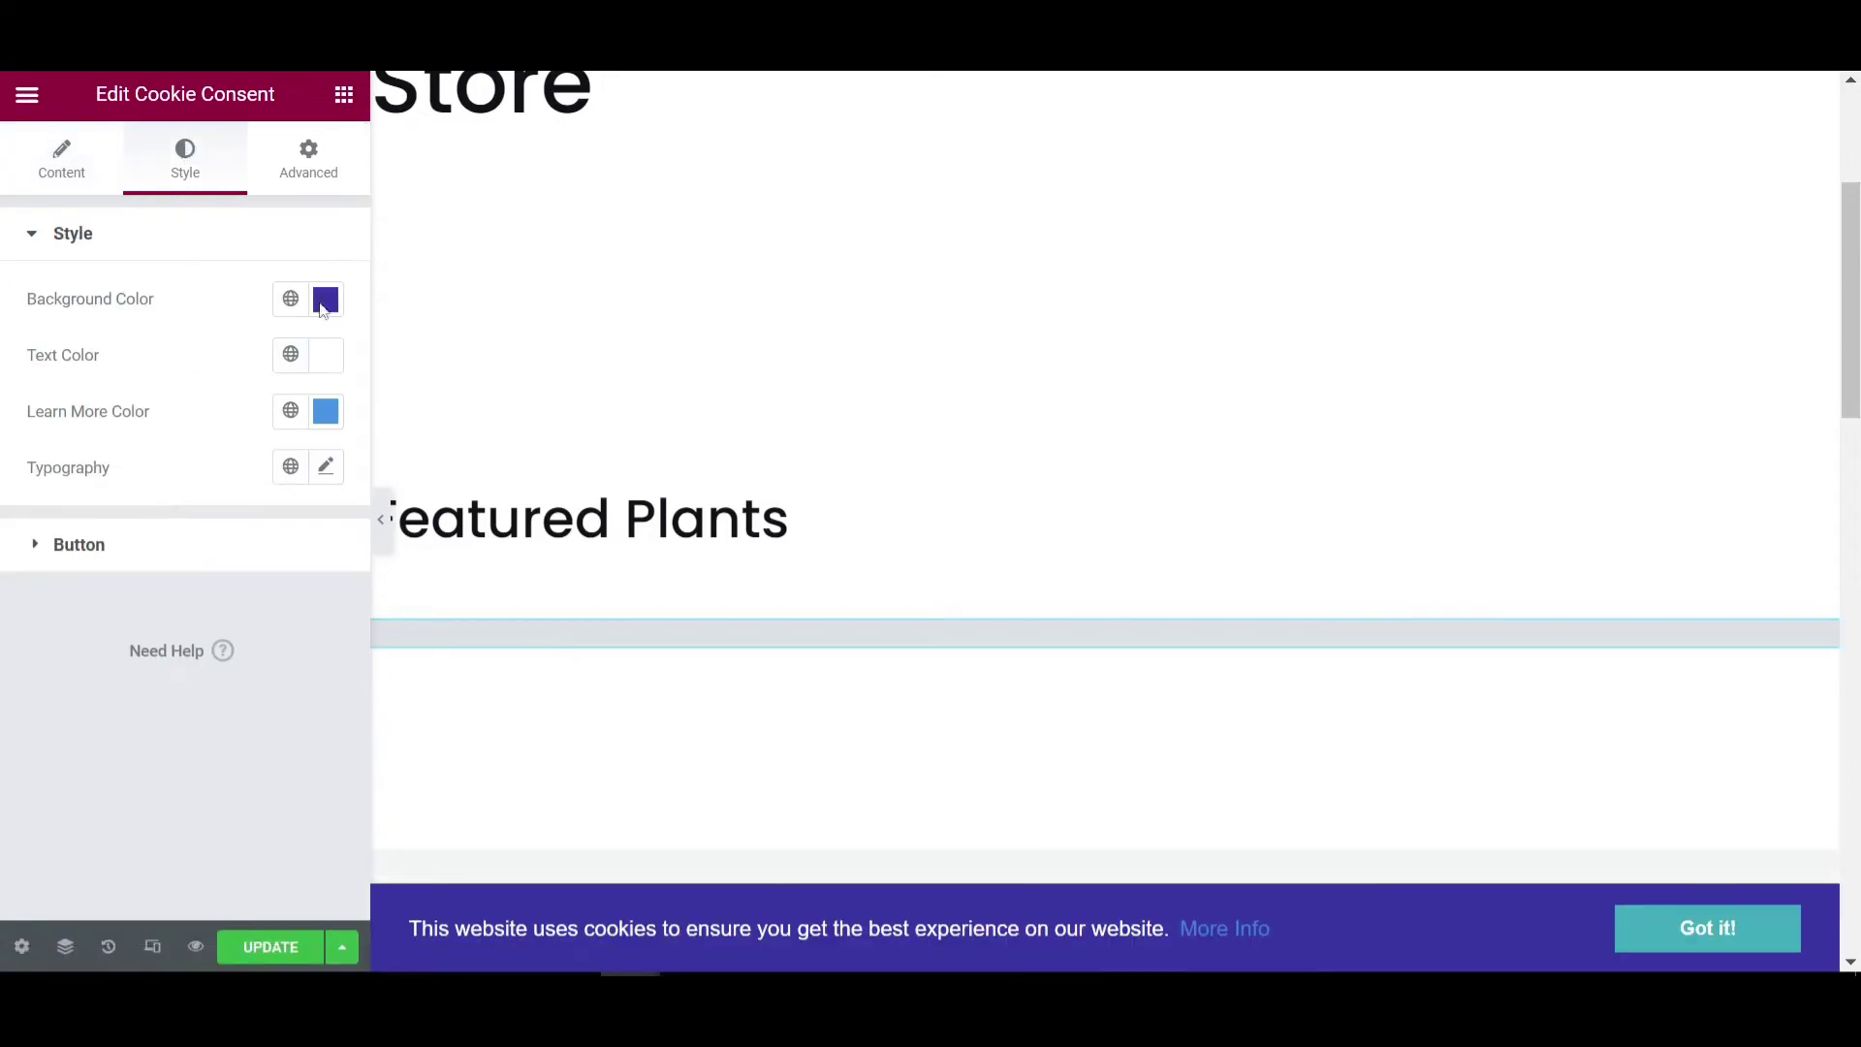
left_click(324, 300)
left_click(288, 299)
left_click(115, 659)
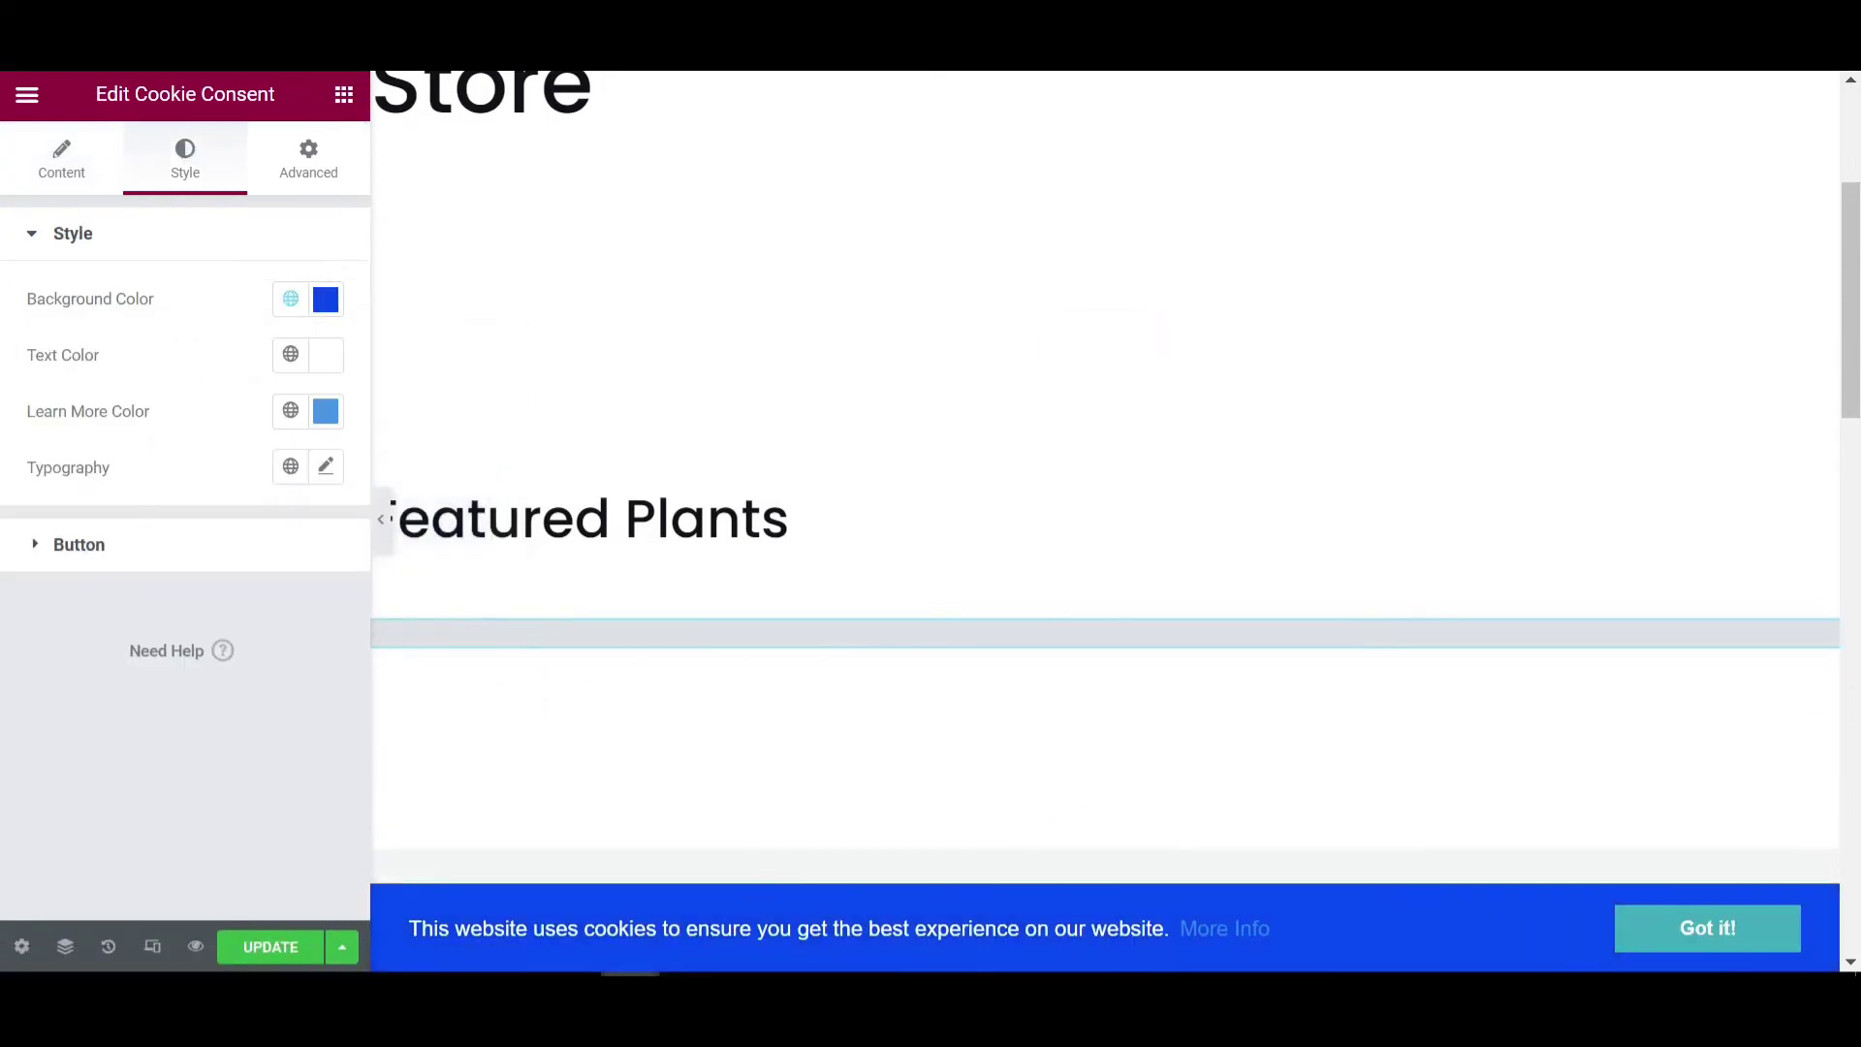
left_click(289, 299)
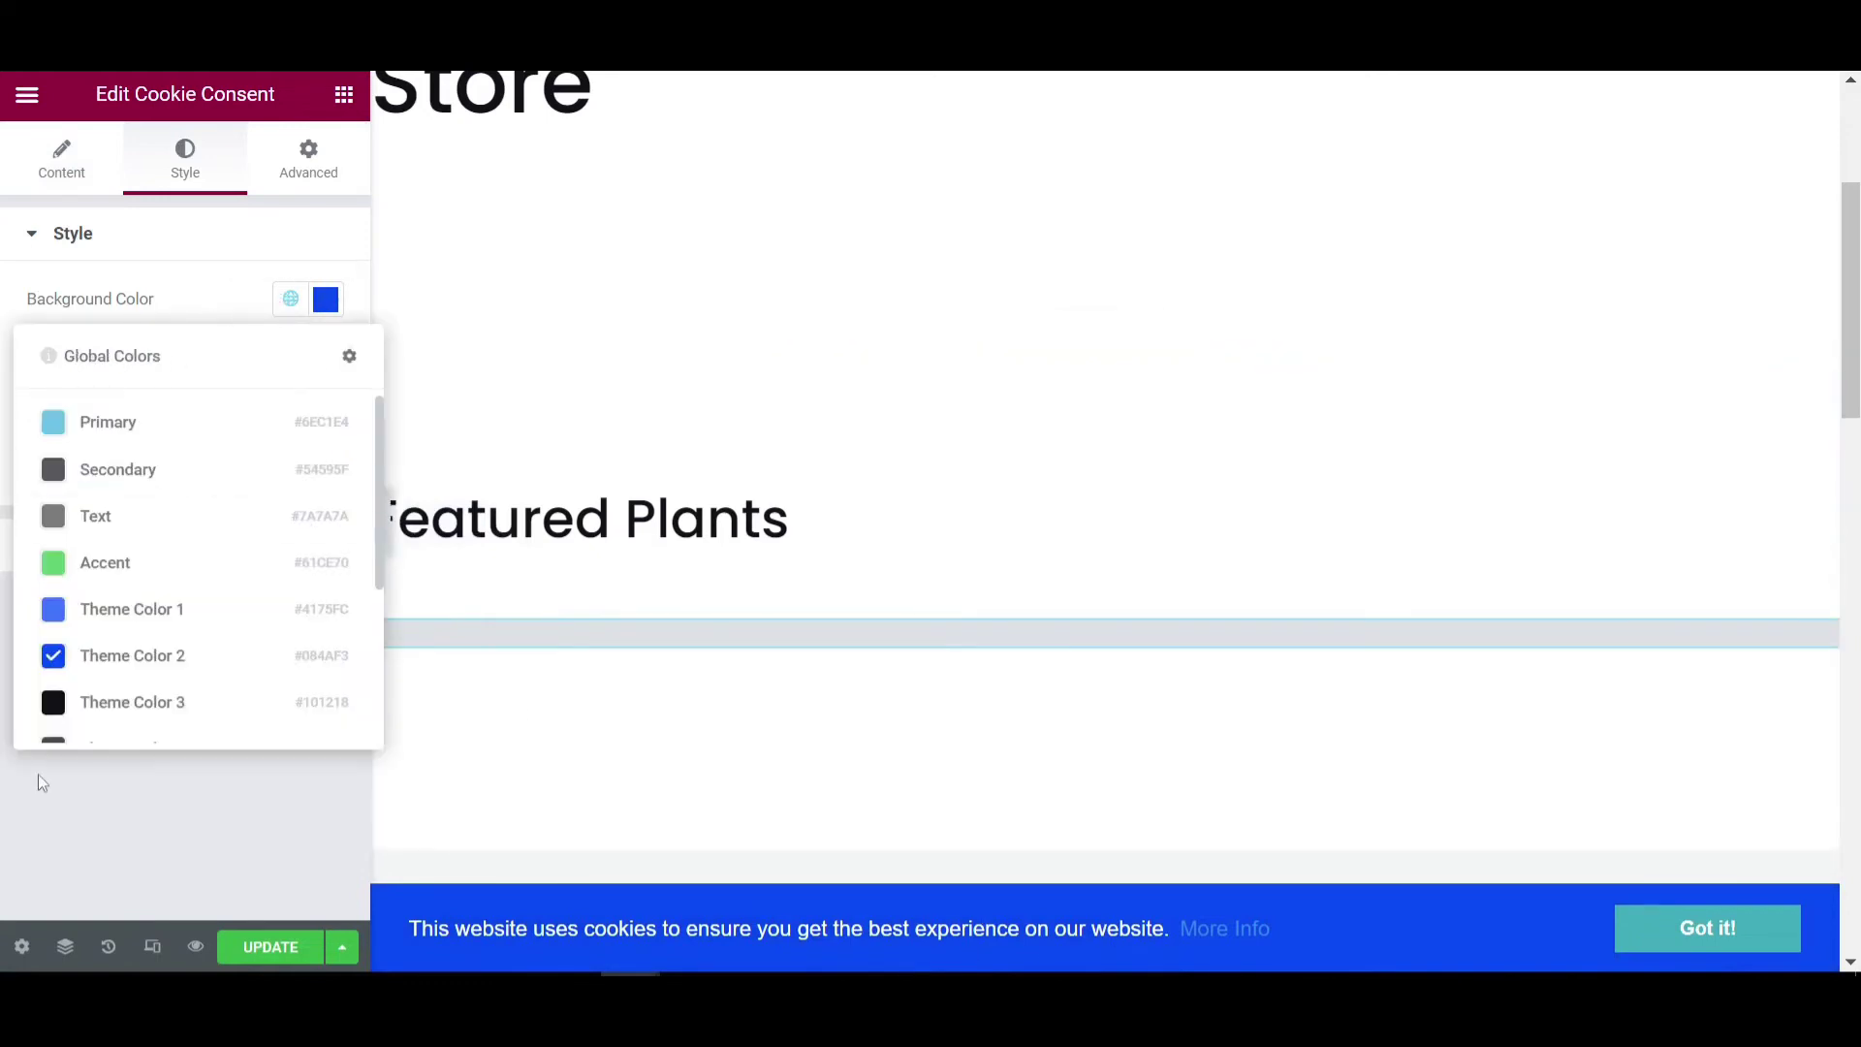
left_click(190, 829)
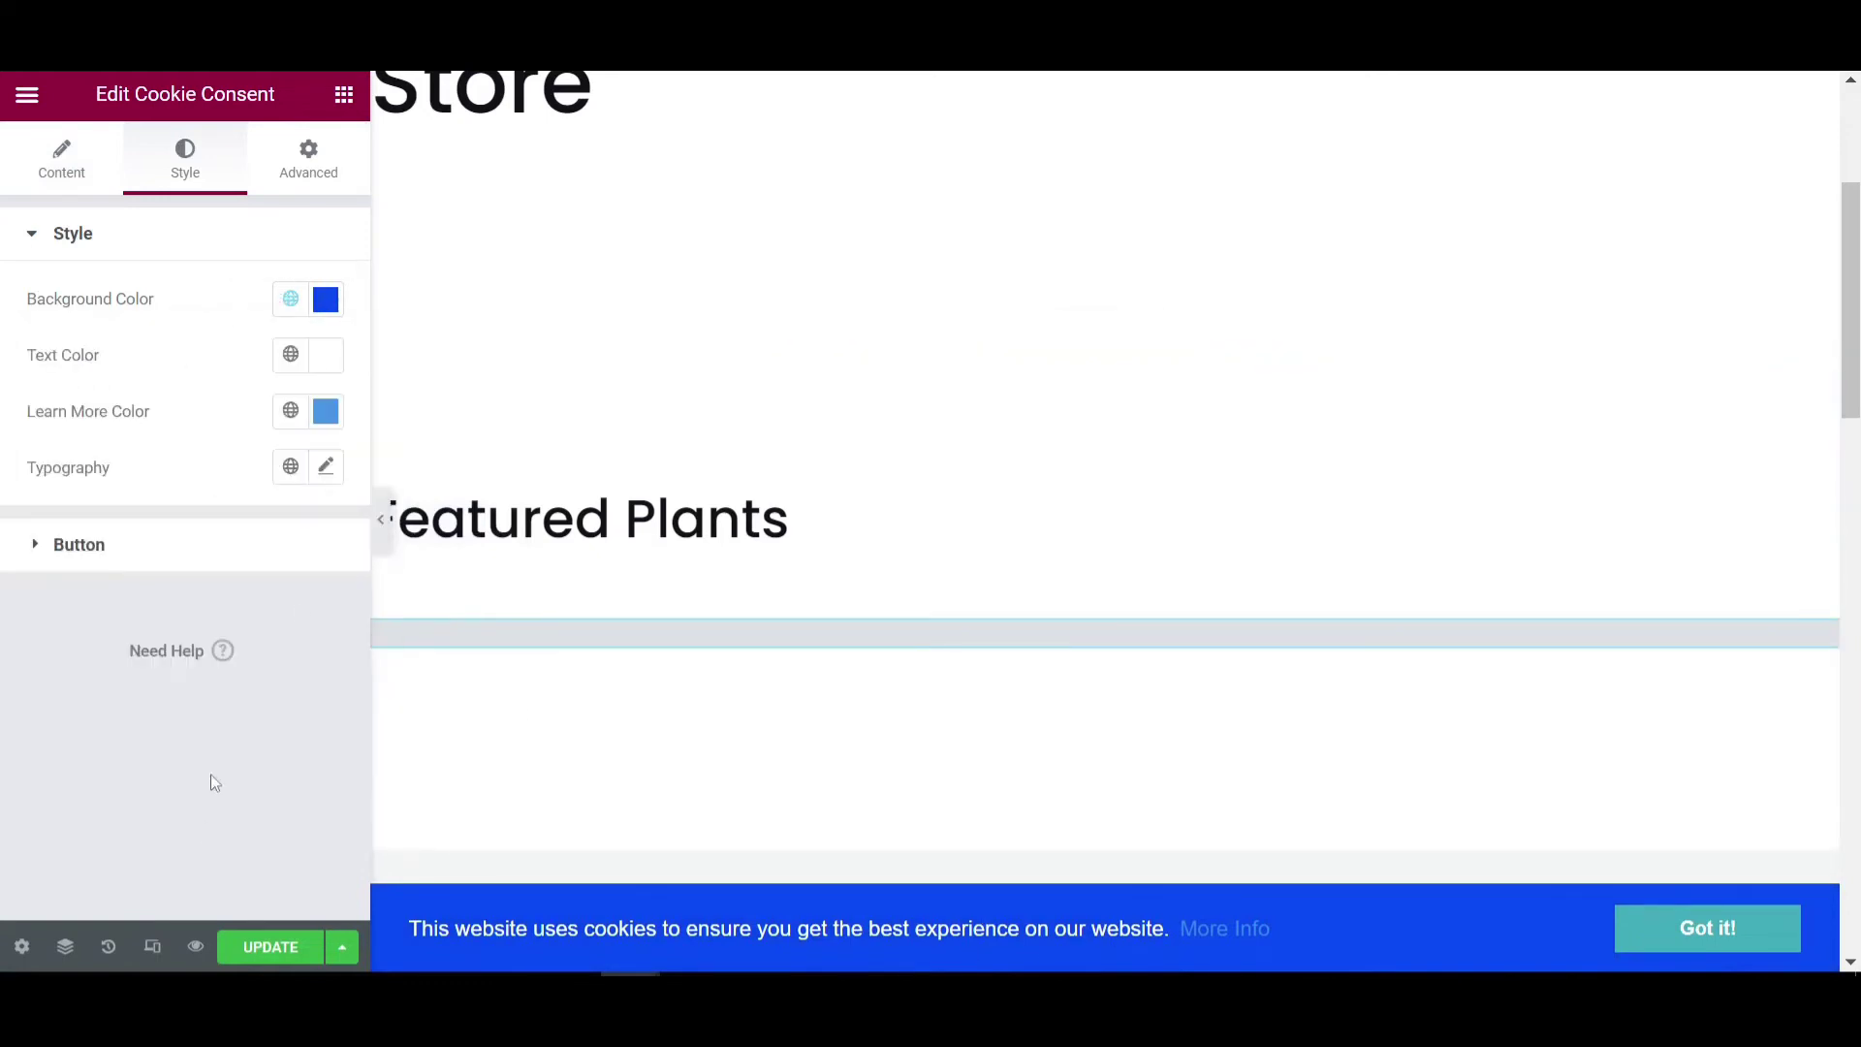
Set the More Info link colour to pale #EFF7FF
left_click(328, 356)
left_click(45, 718)
left_click(325, 426)
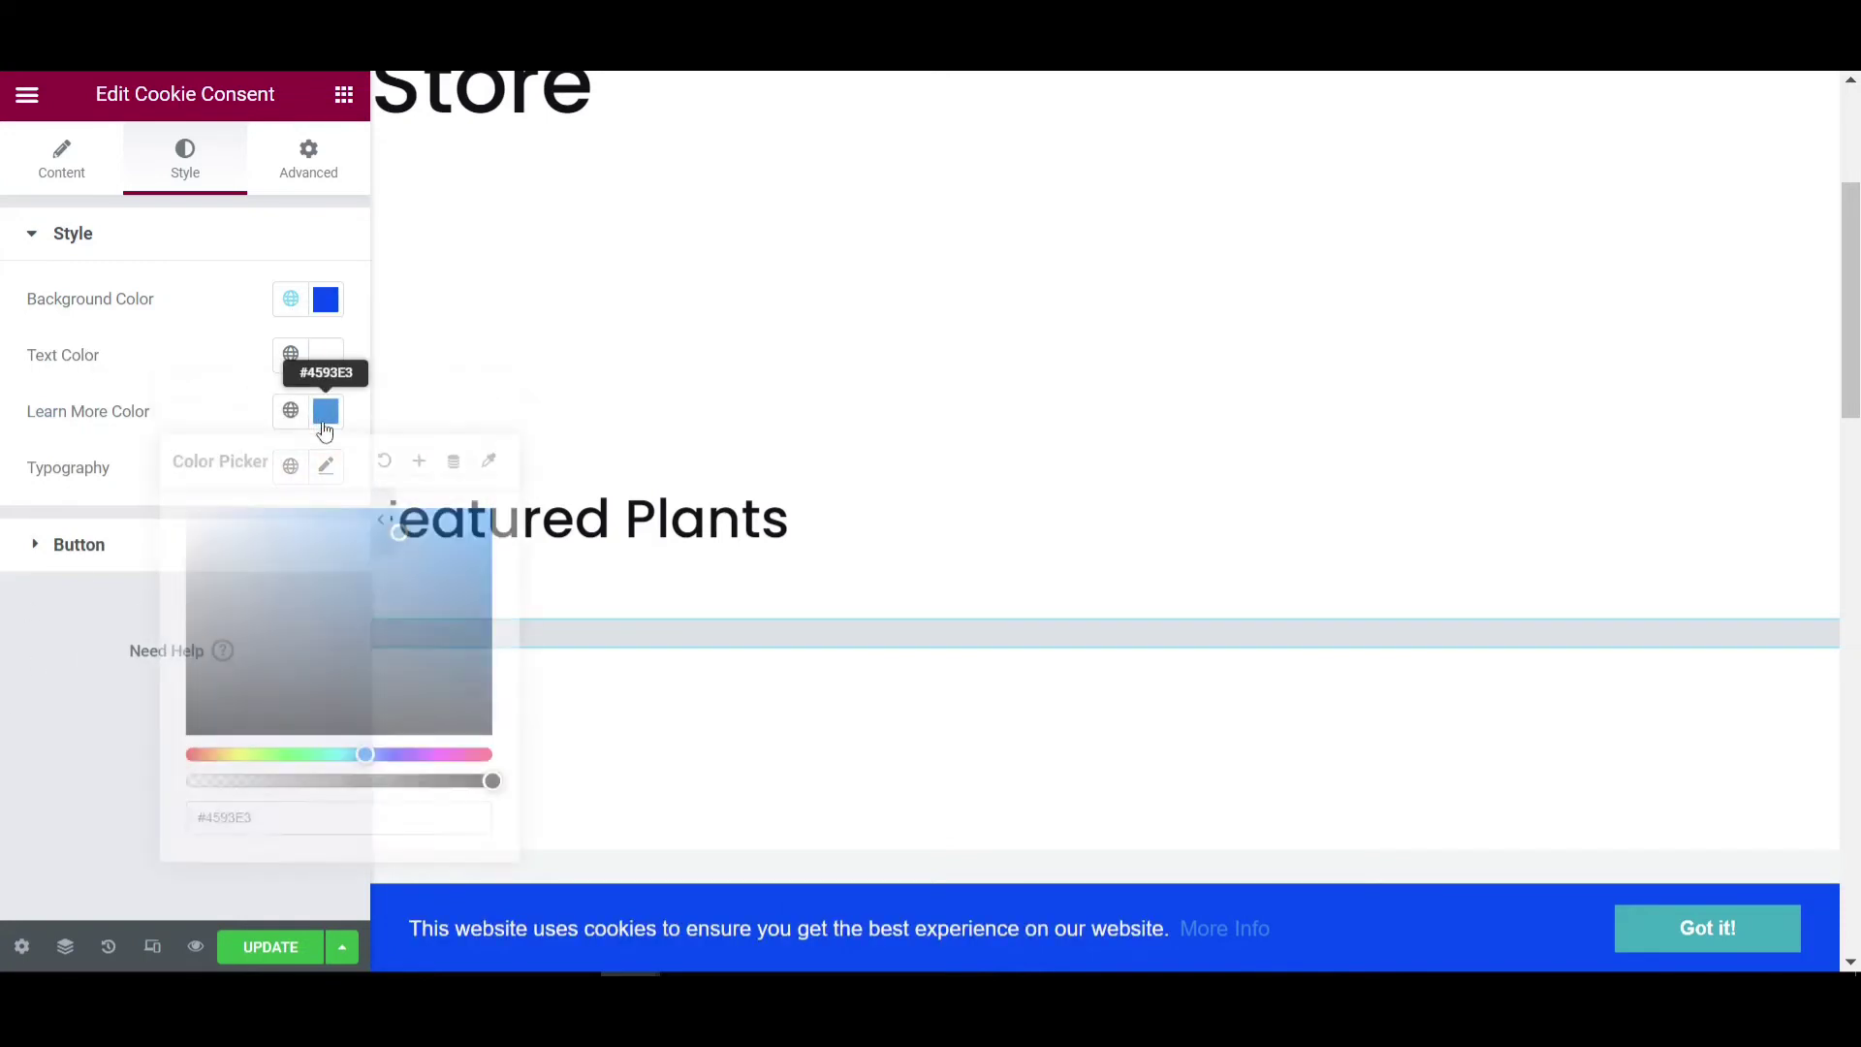
type("#EFF7FF")
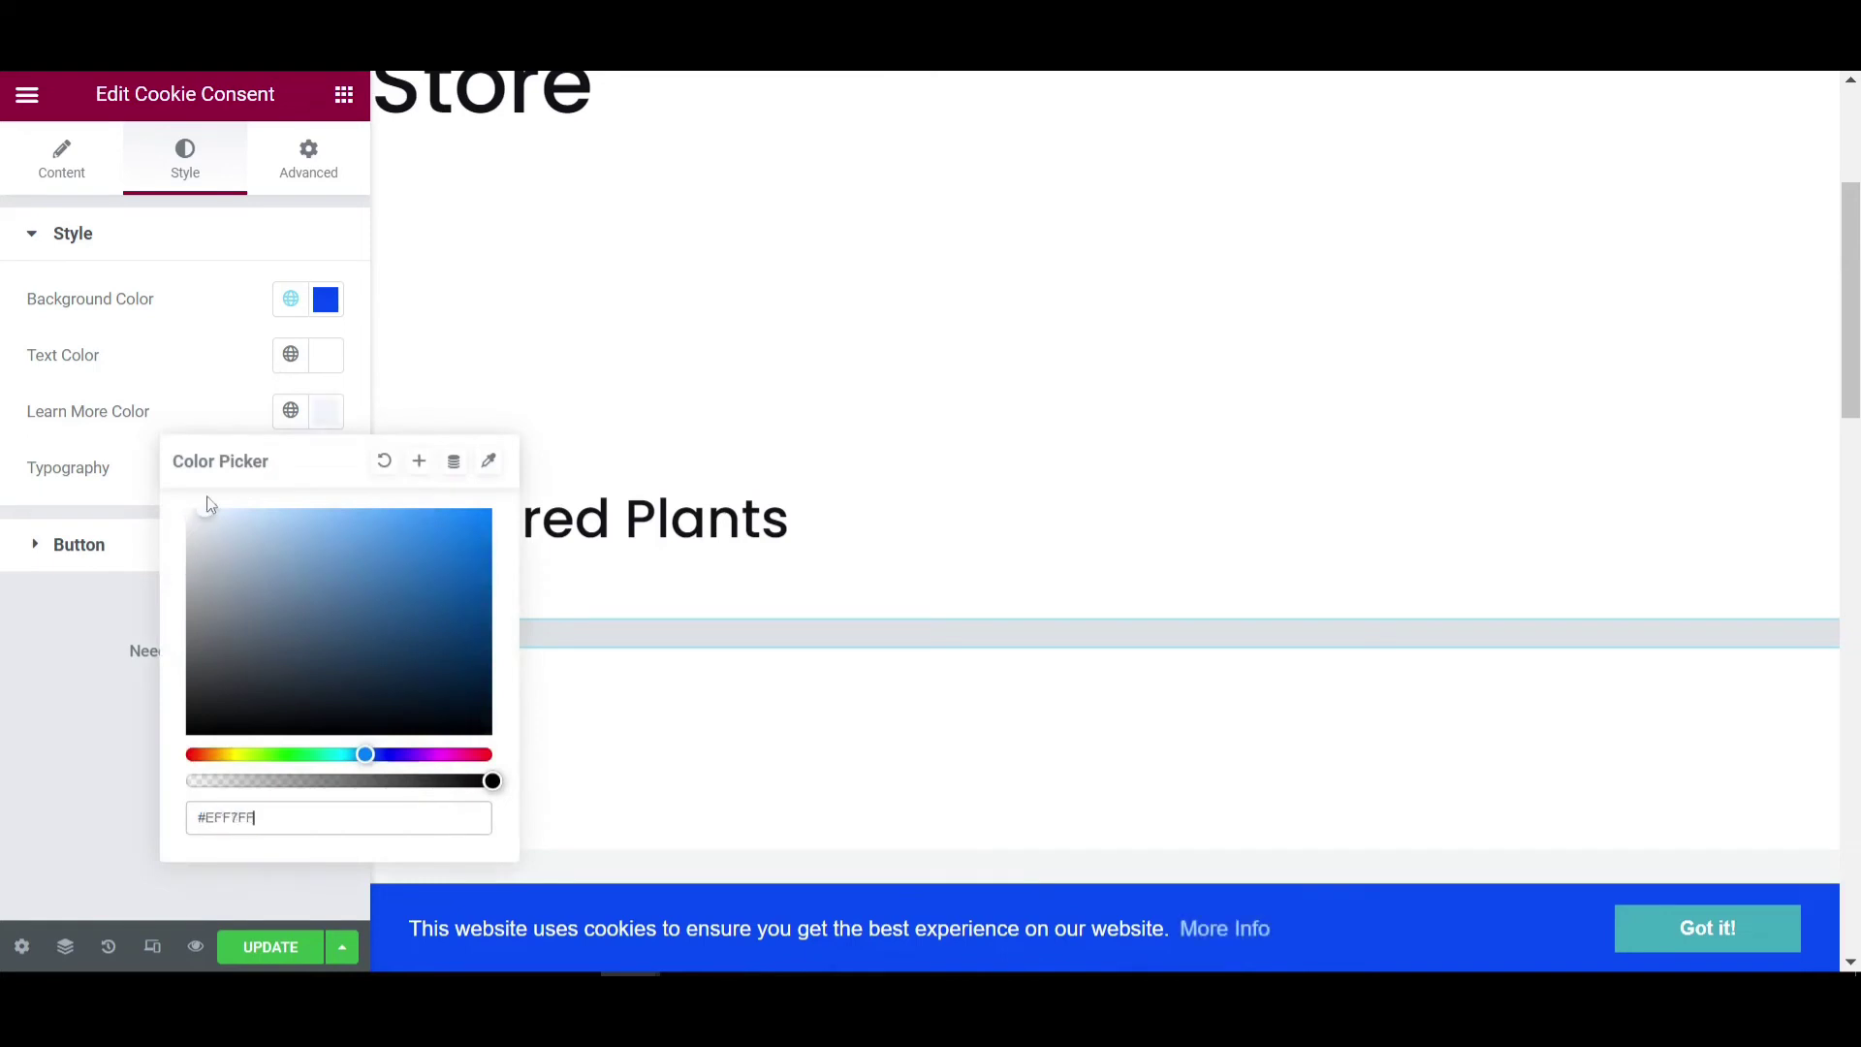
left_click(62, 690)
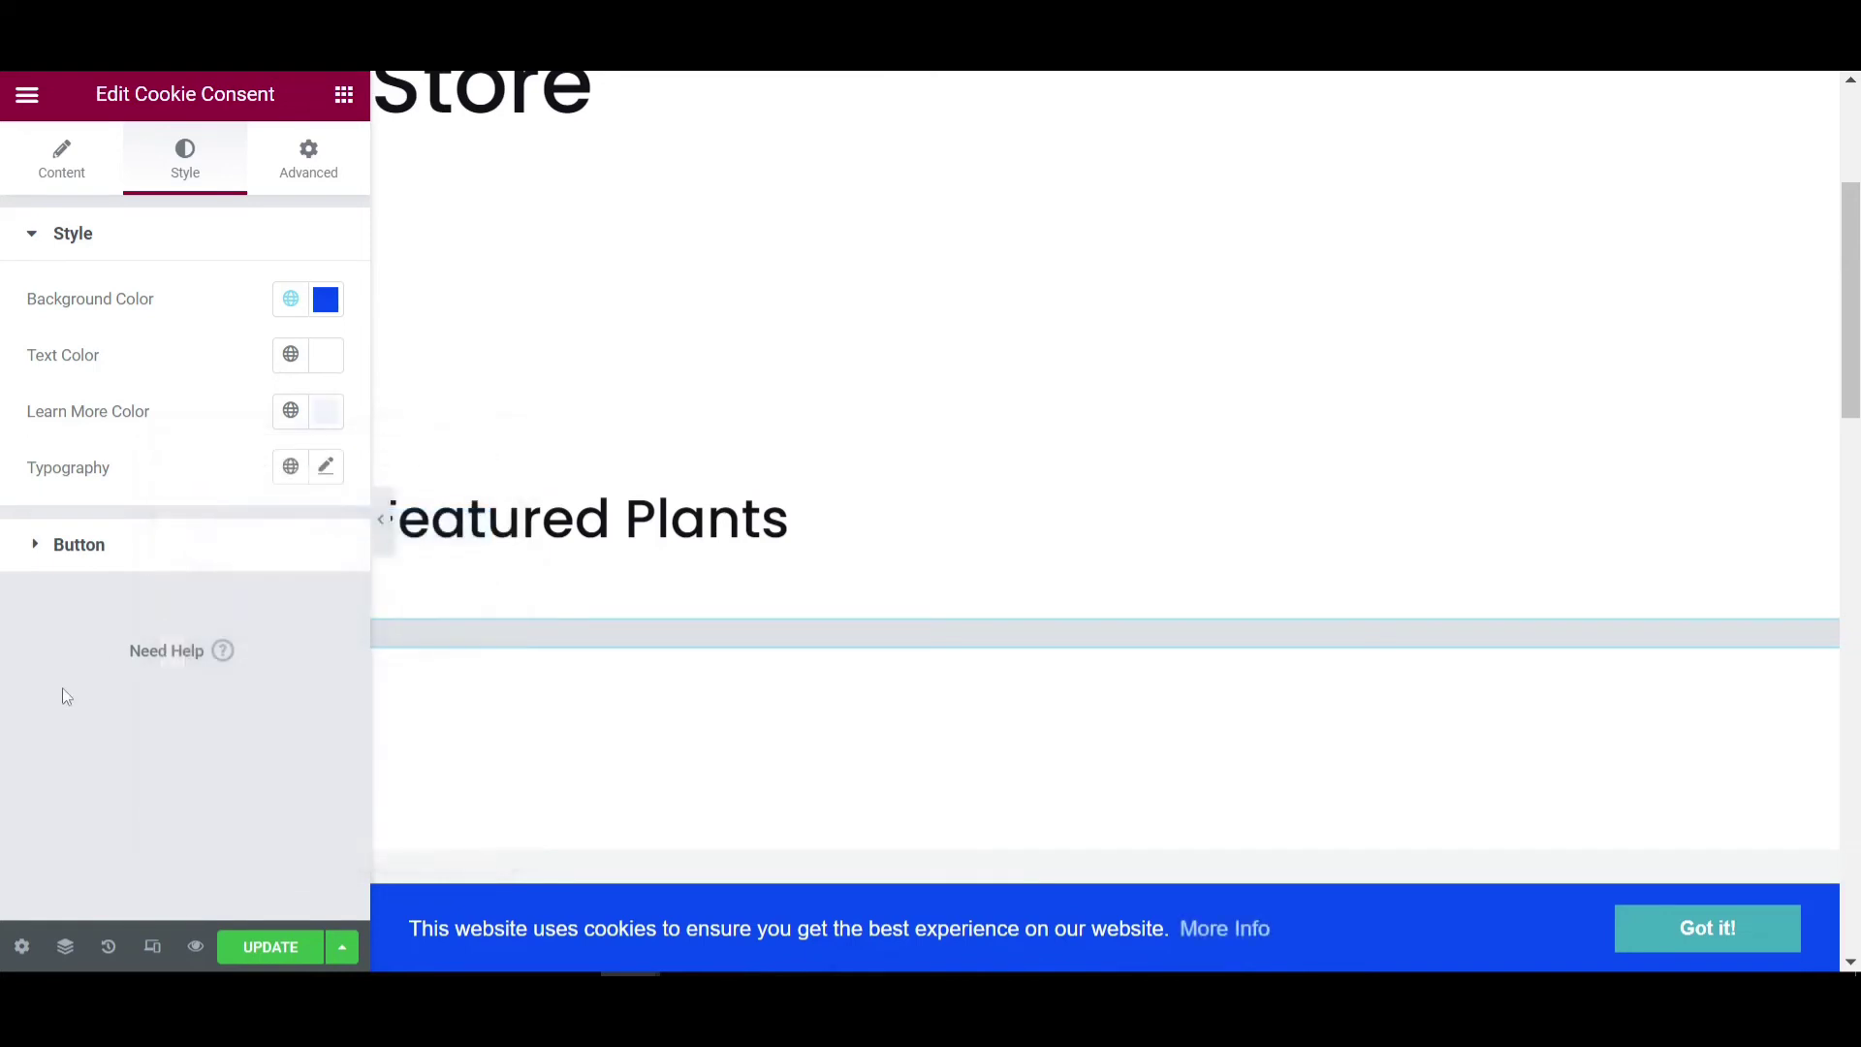
Set the cookie bar text typography font family to Poppins
left_click(326, 467)
left_click(249, 595)
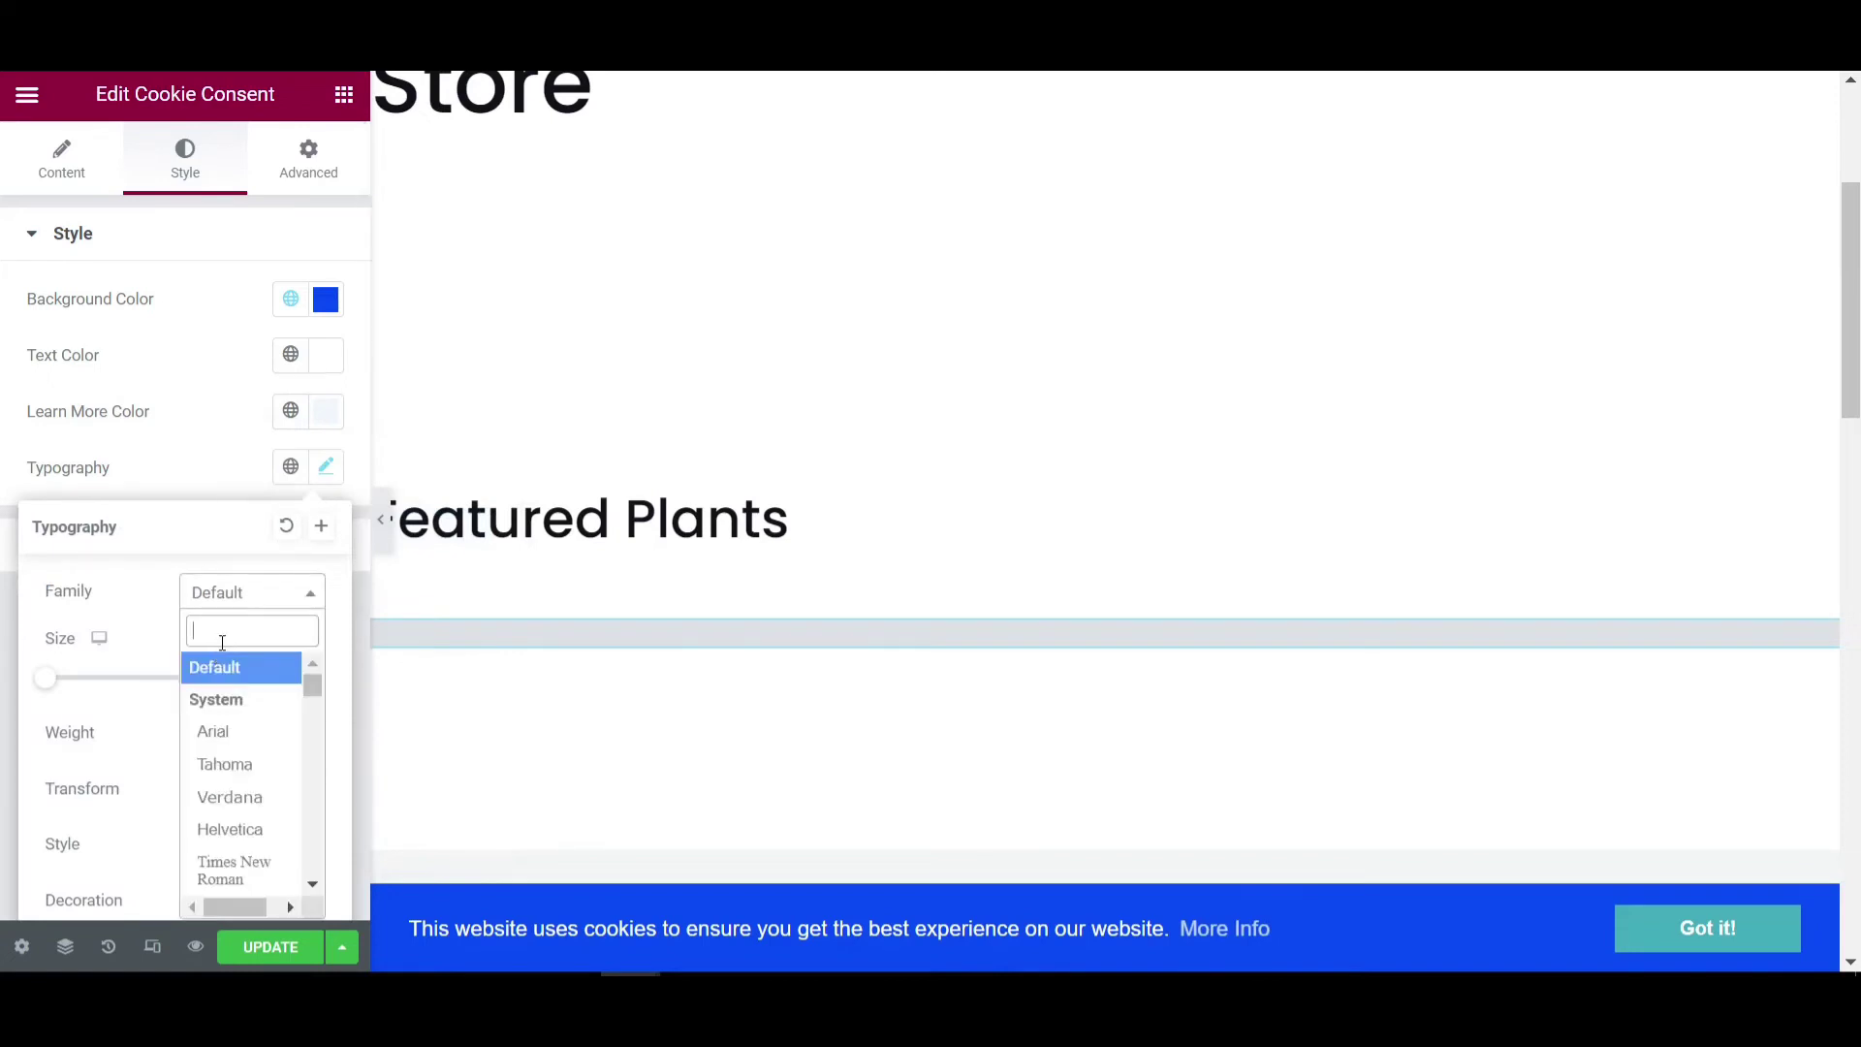
type("pop")
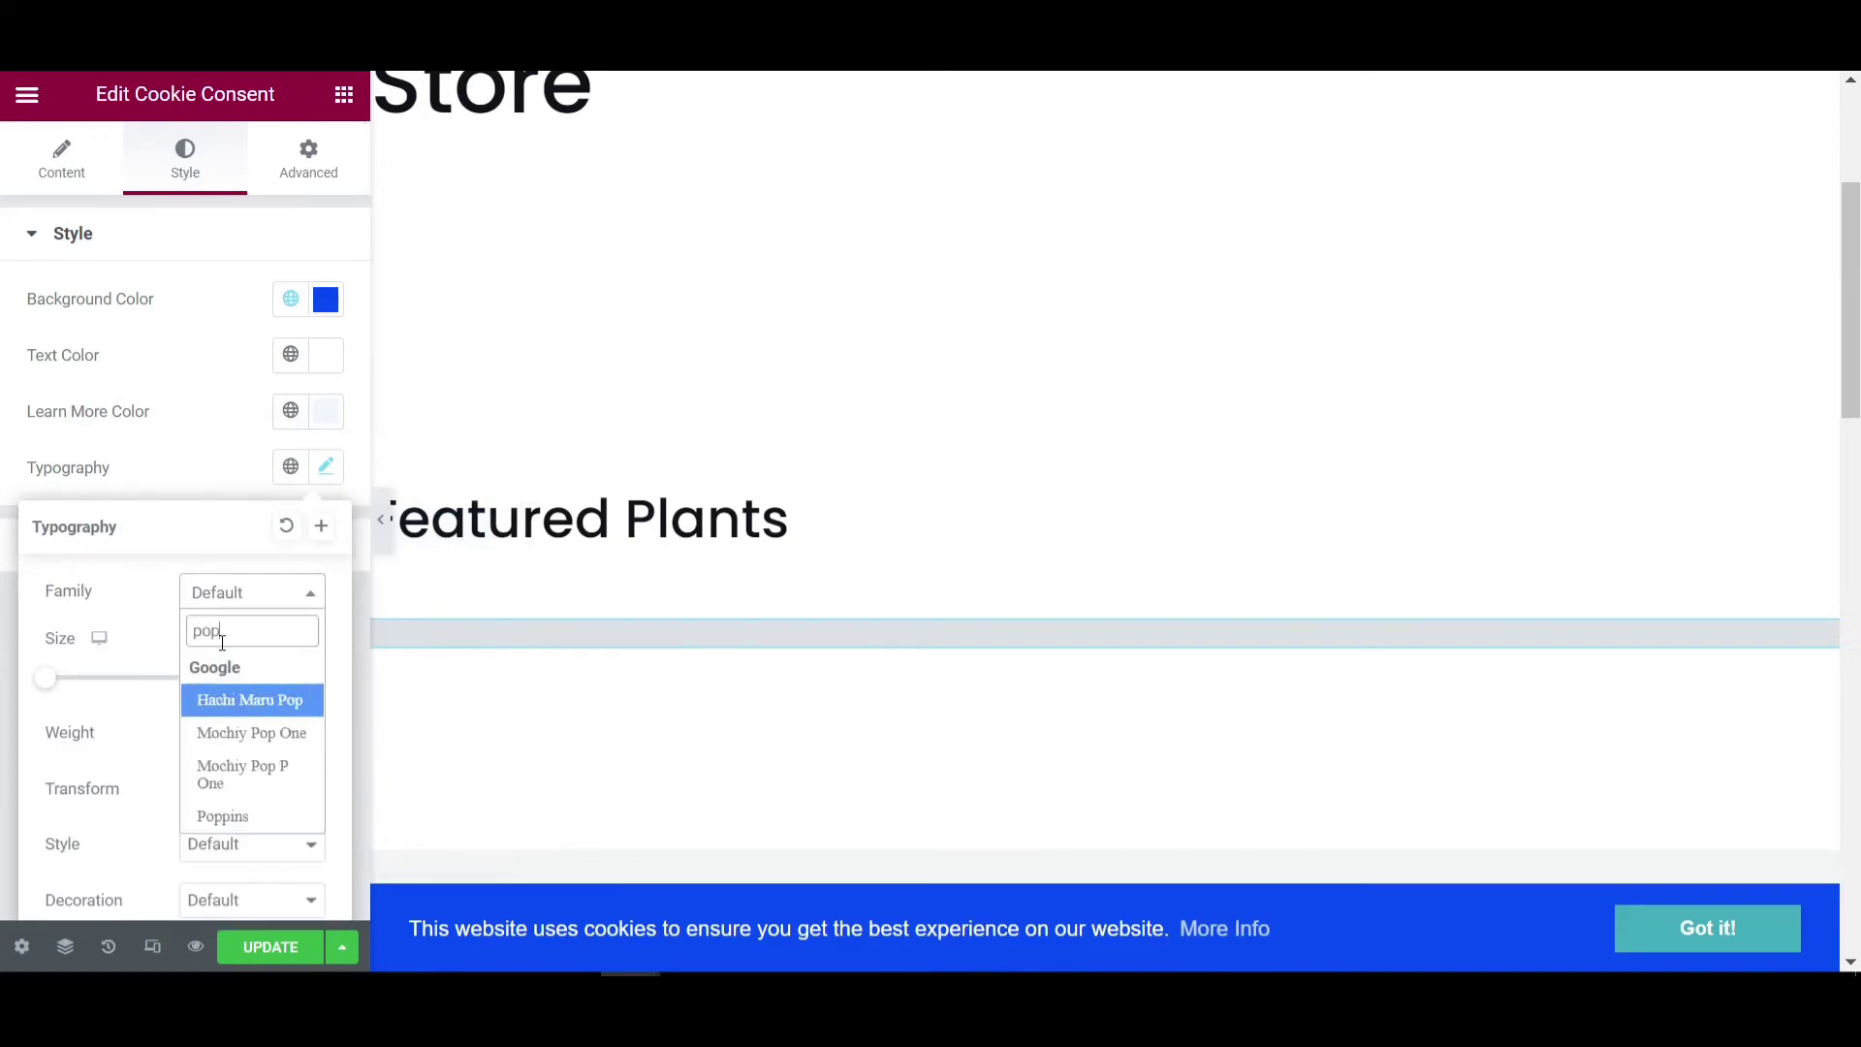
left_click(236, 815)
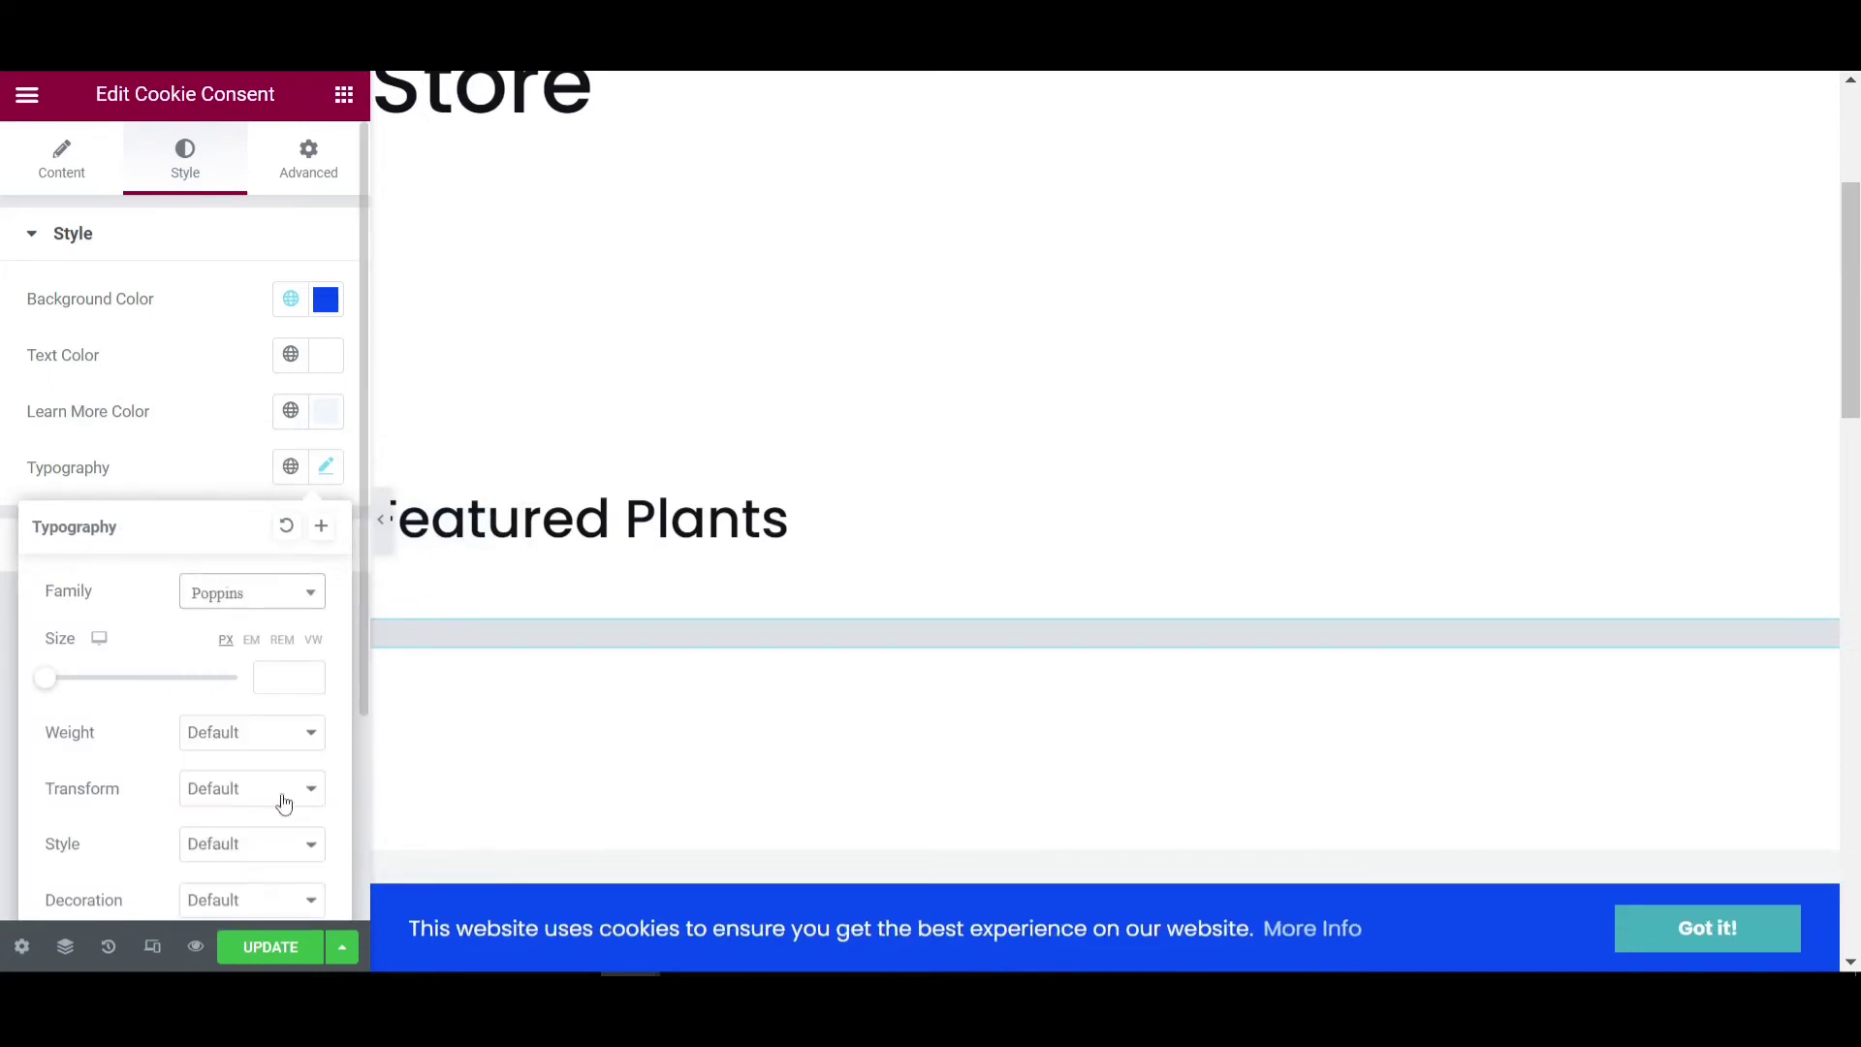
left_click(236, 479)
Give the Got it! button a white background and Theme Color 2 blue text
left_click(92, 548)
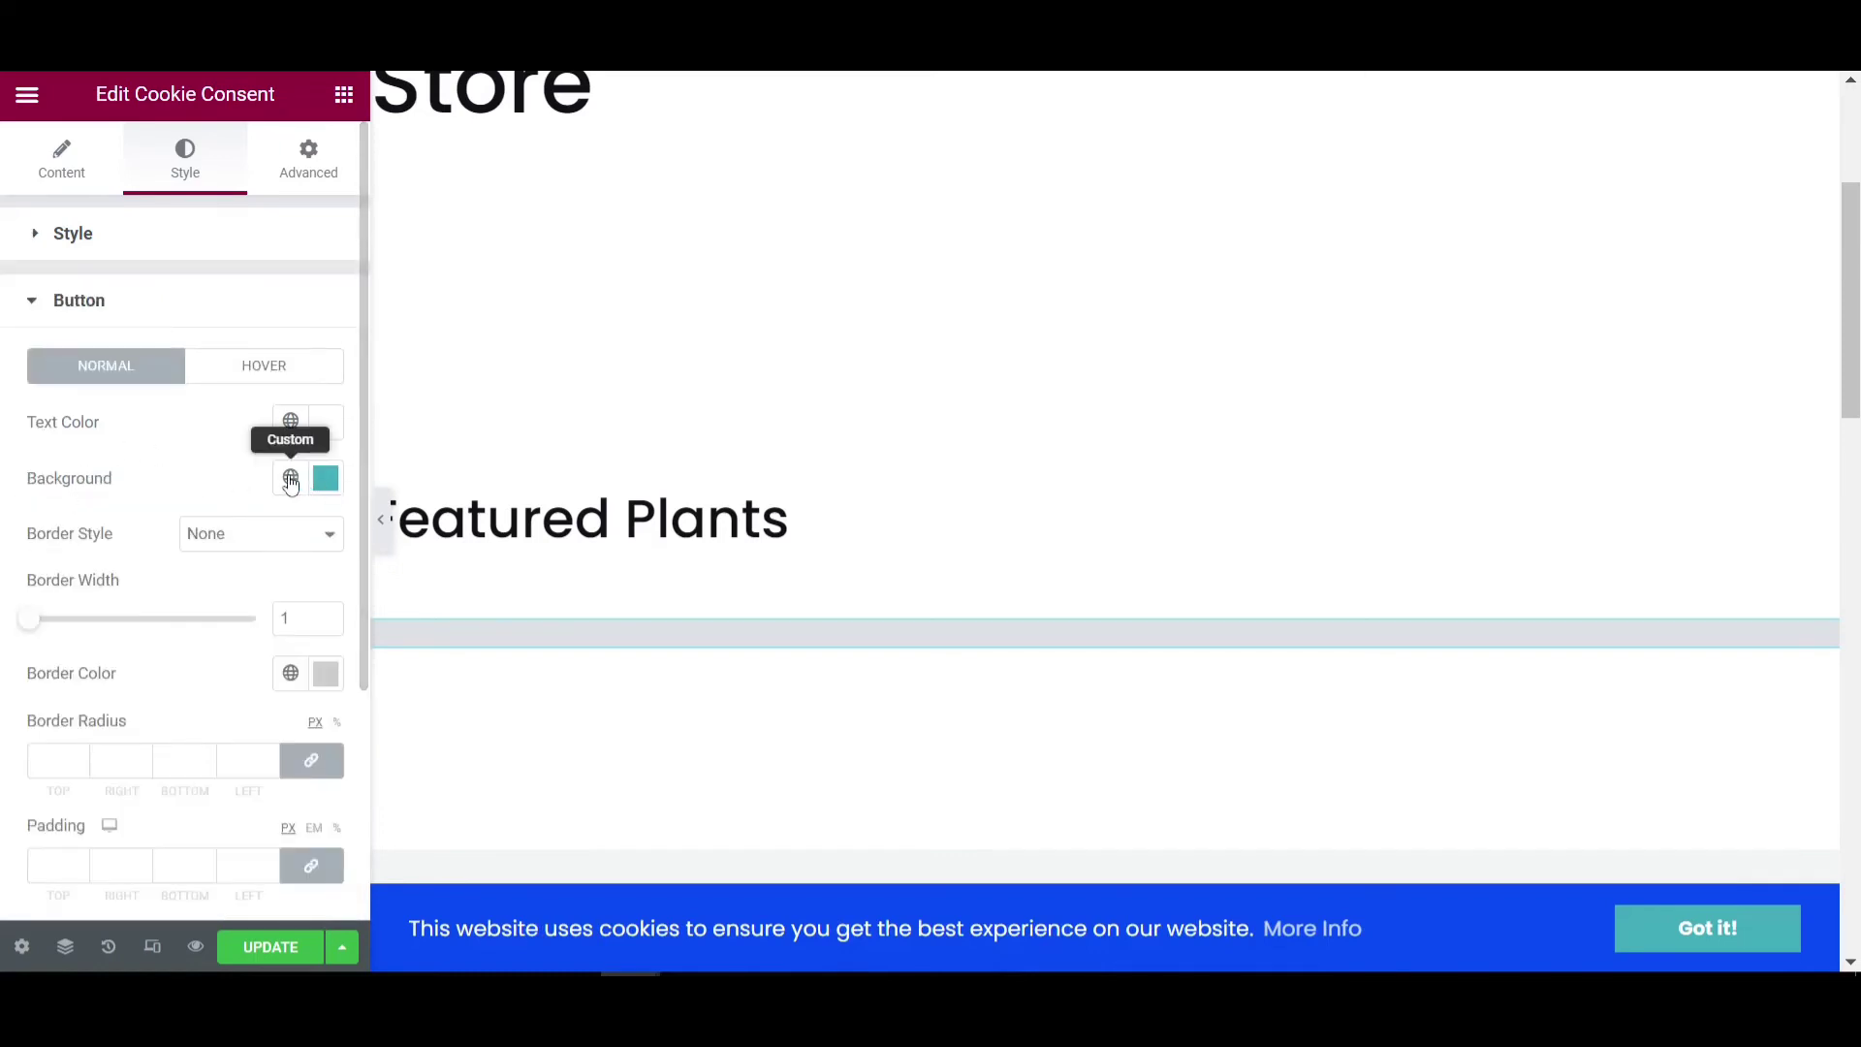
left_click(326, 479)
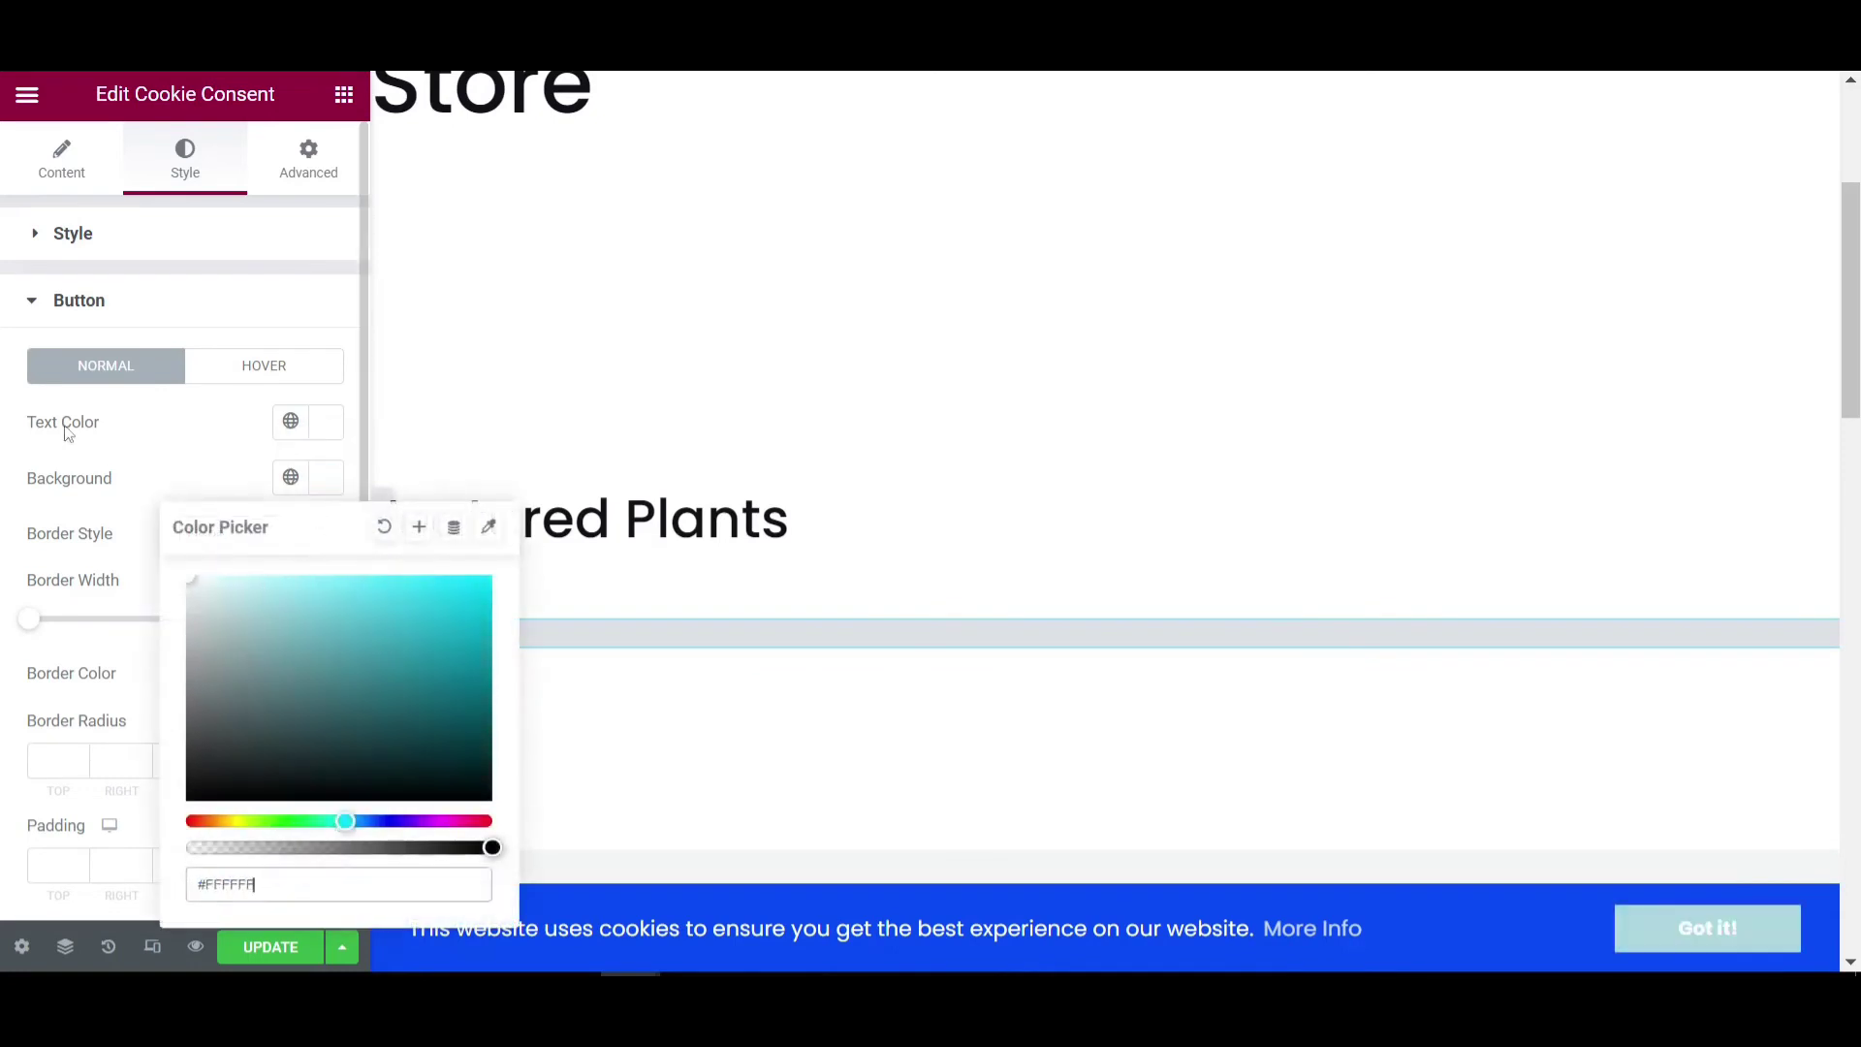
left_click(131, 507)
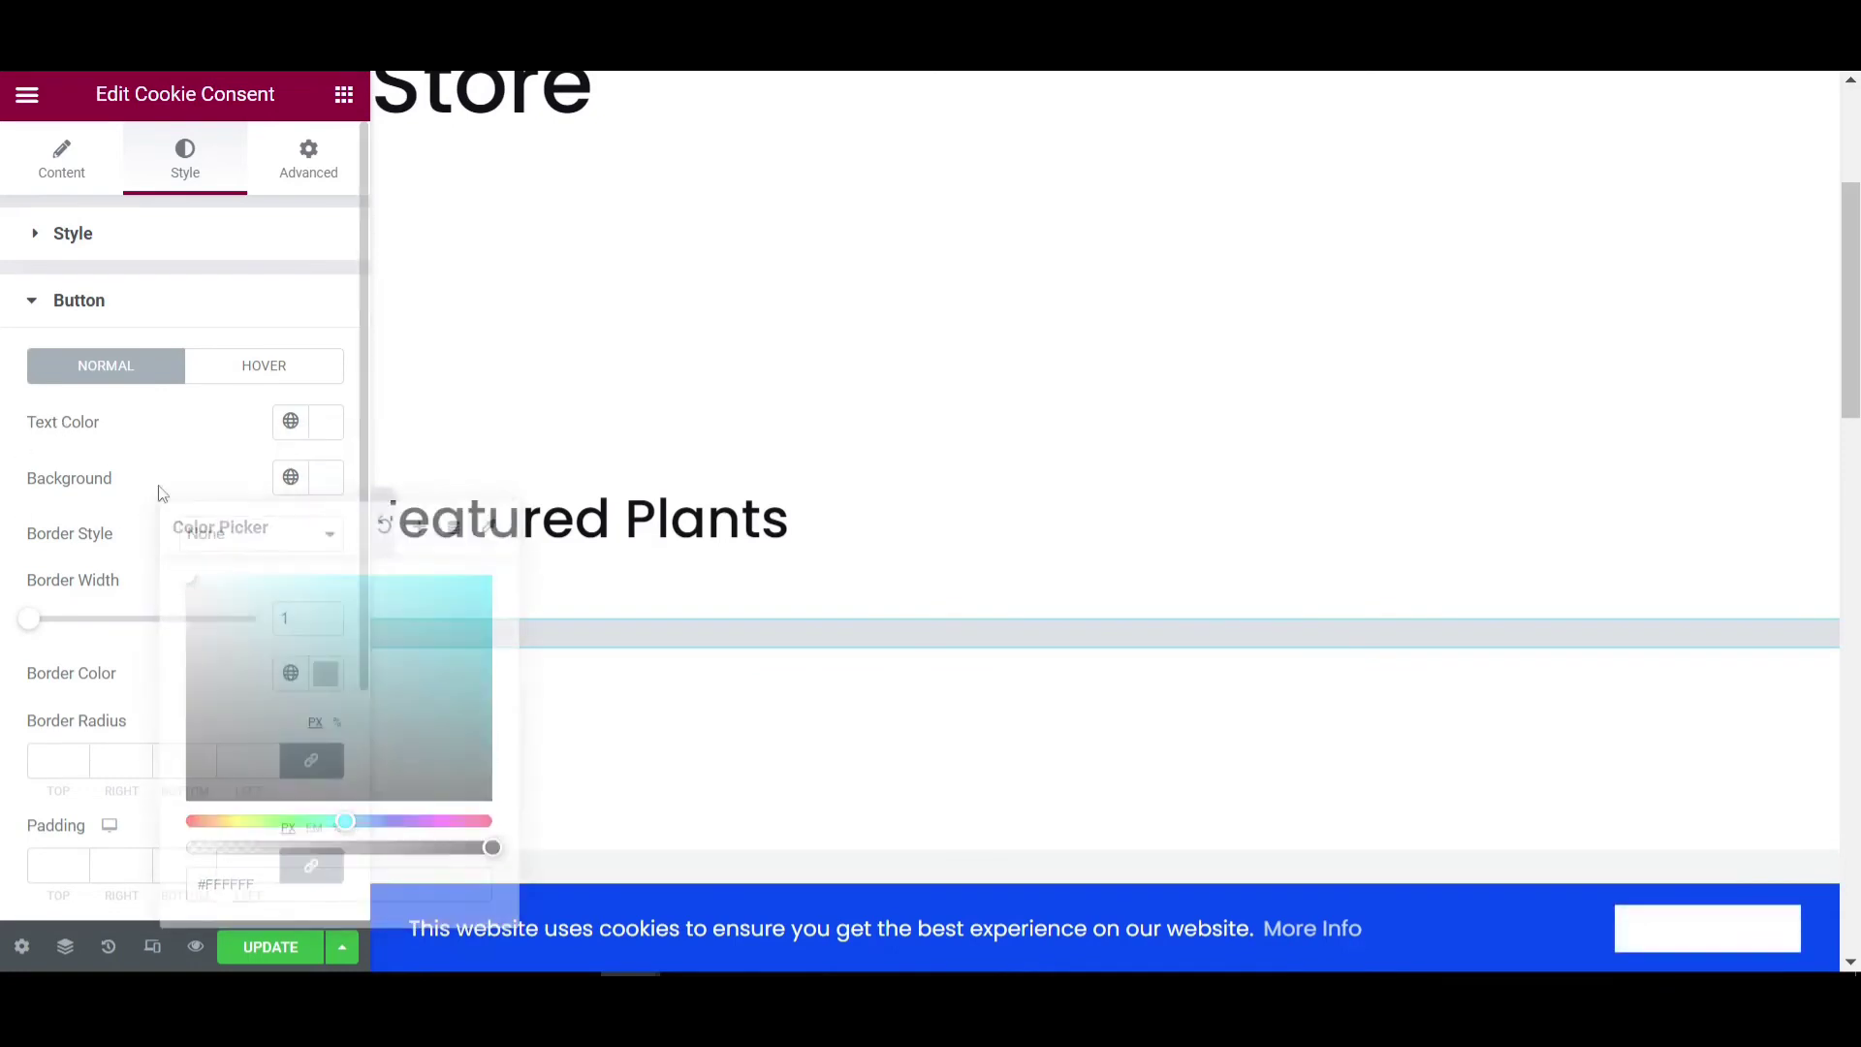
left_click(291, 421)
left_click(79, 770)
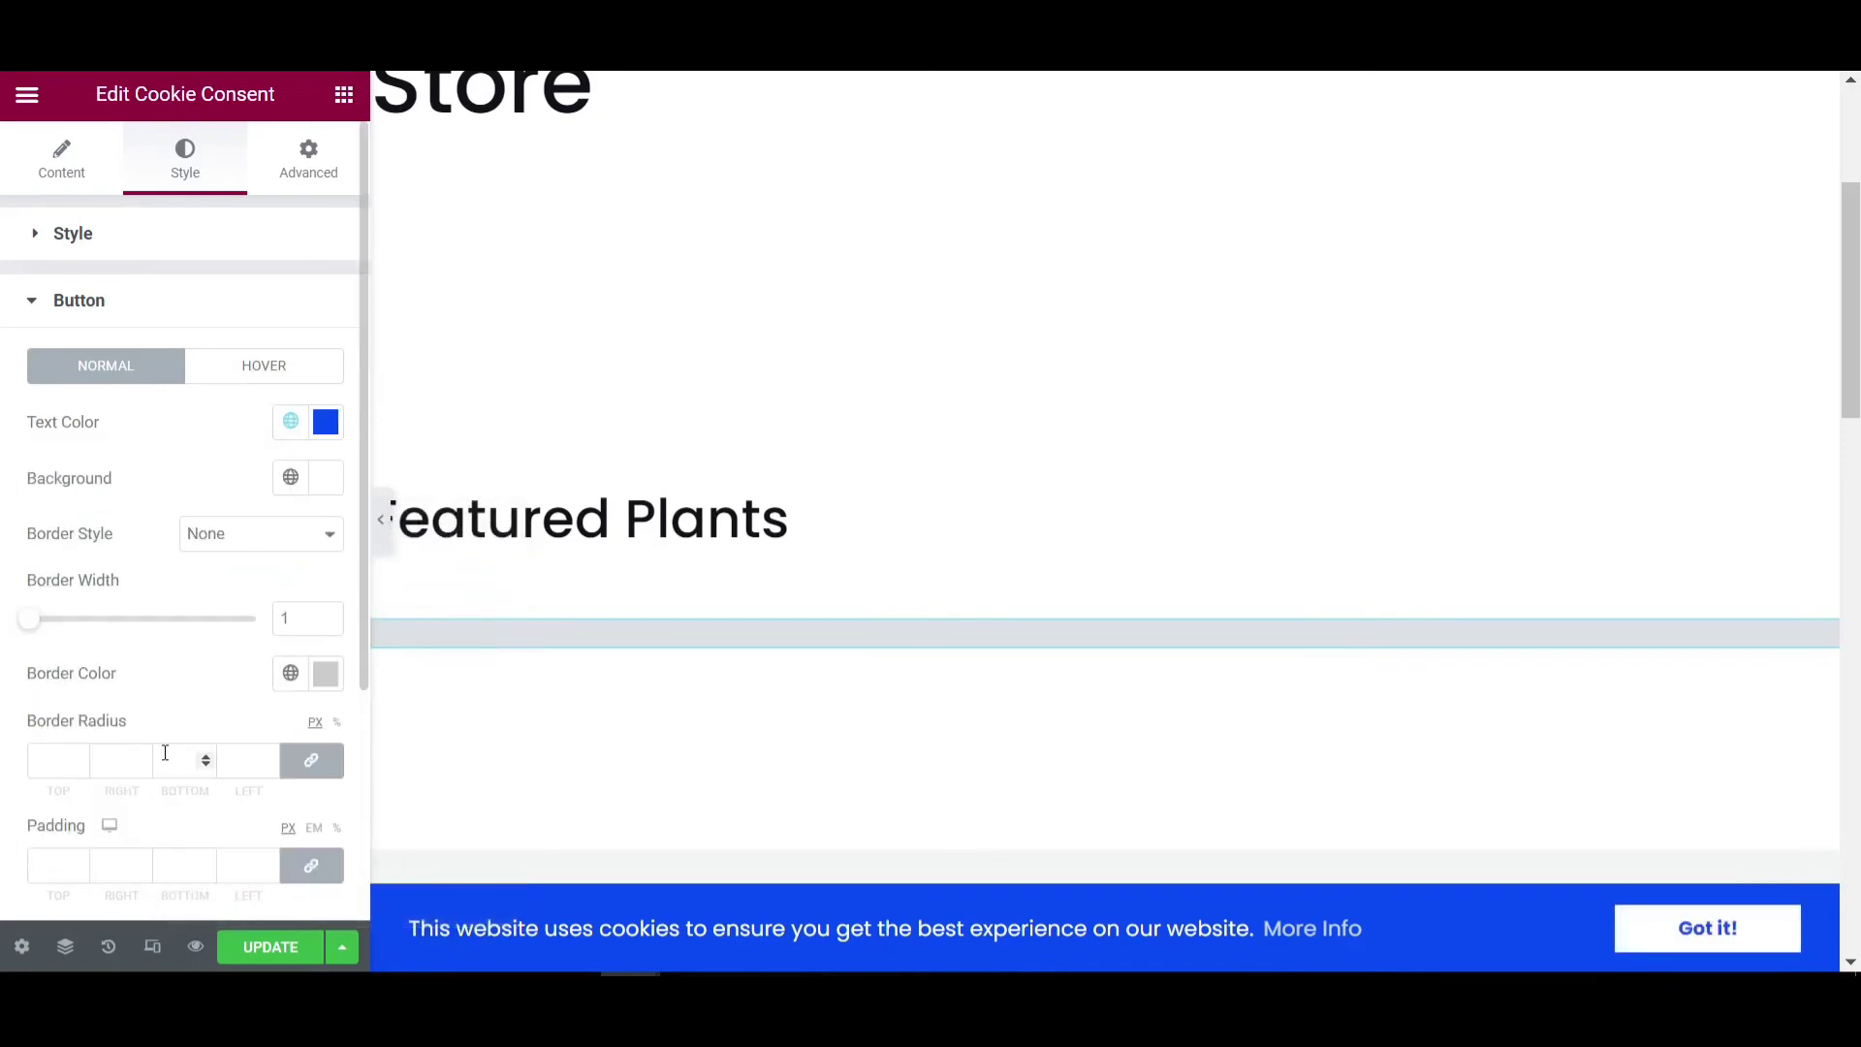
Set the button typography to Poppins, weight 600, size 14px
scroll(97, 581, "down", 3)
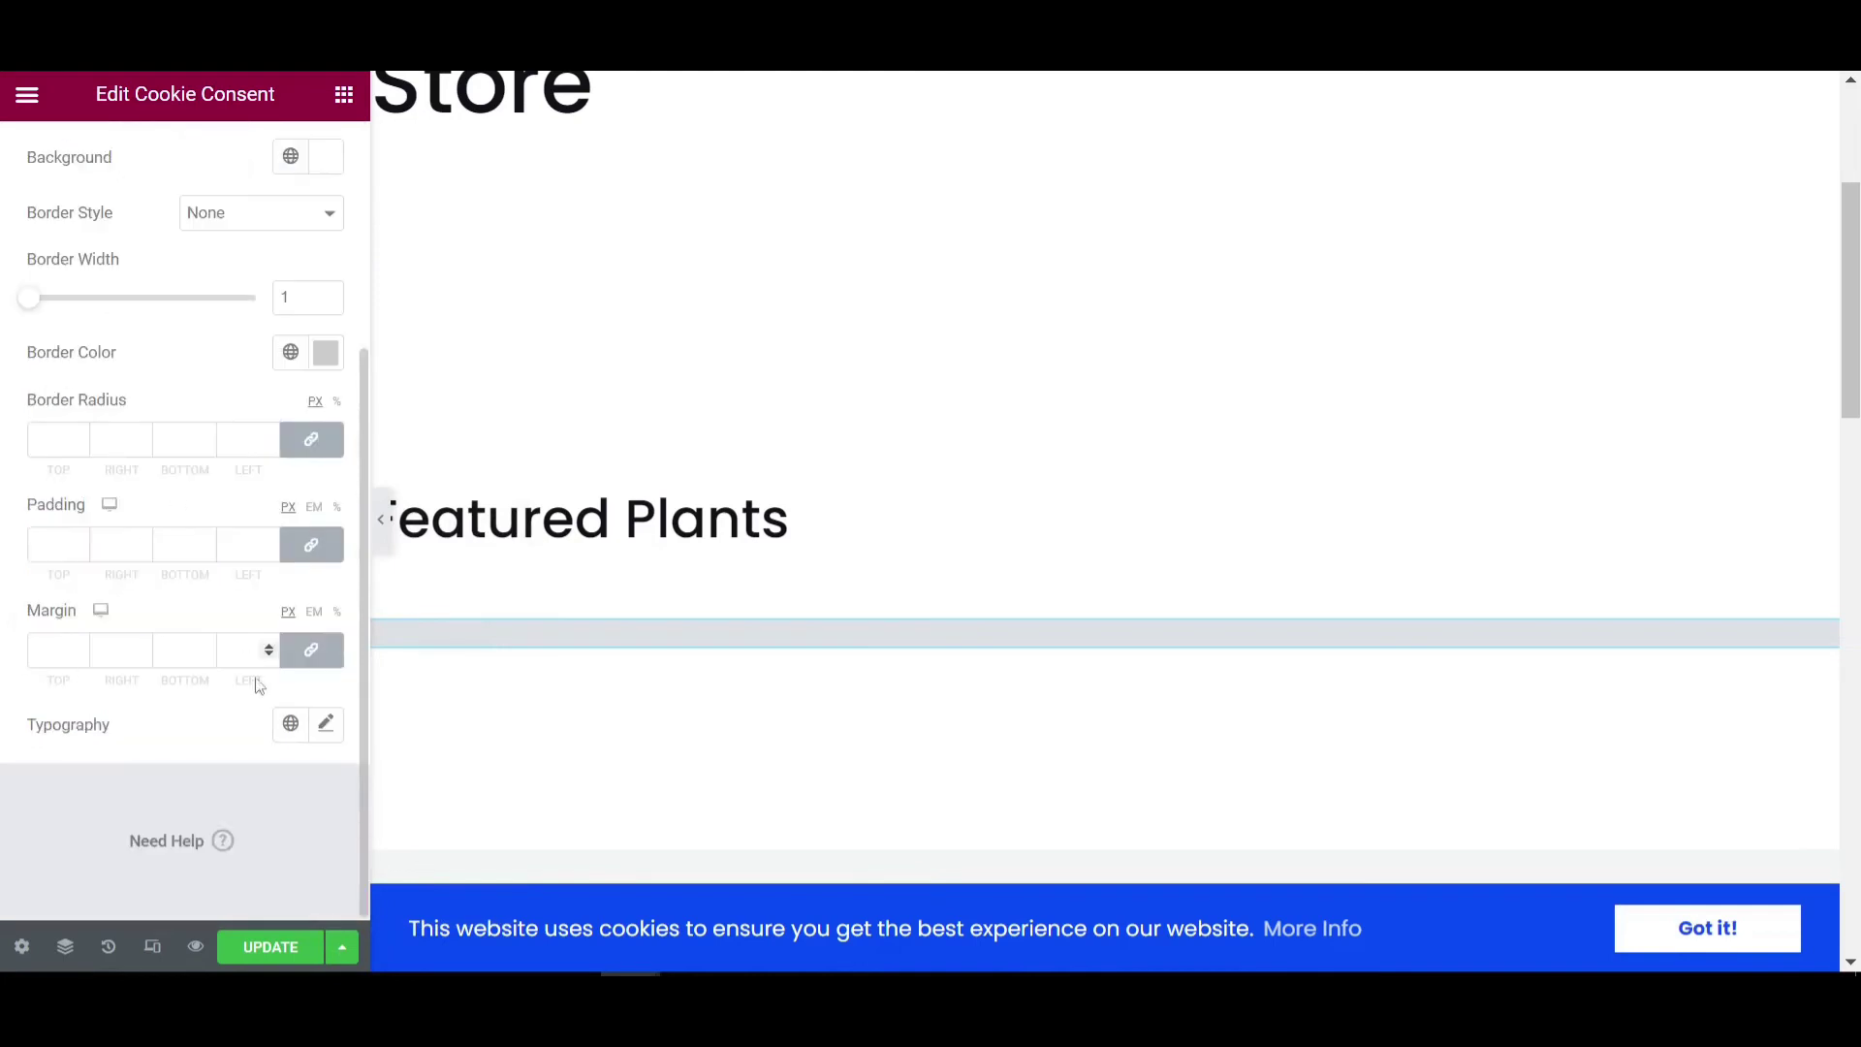
left_click(326, 723)
left_click(260, 850)
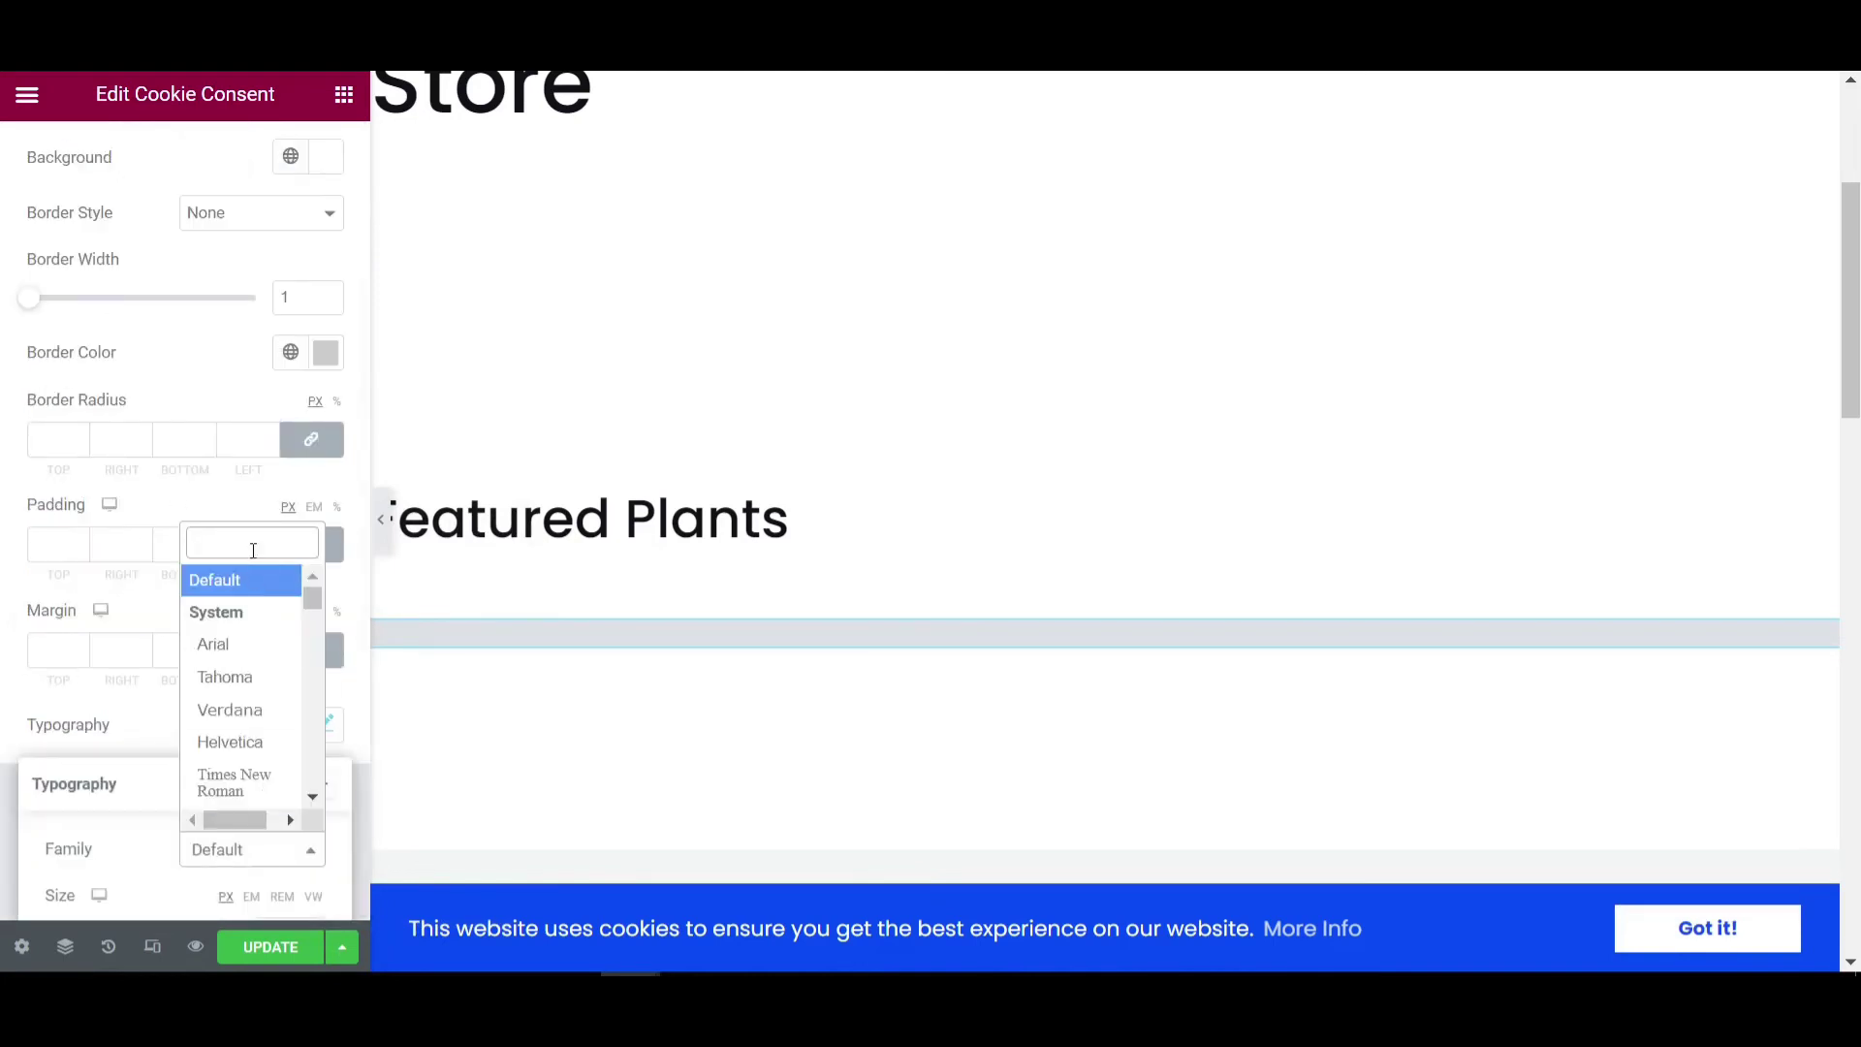
type("pop")
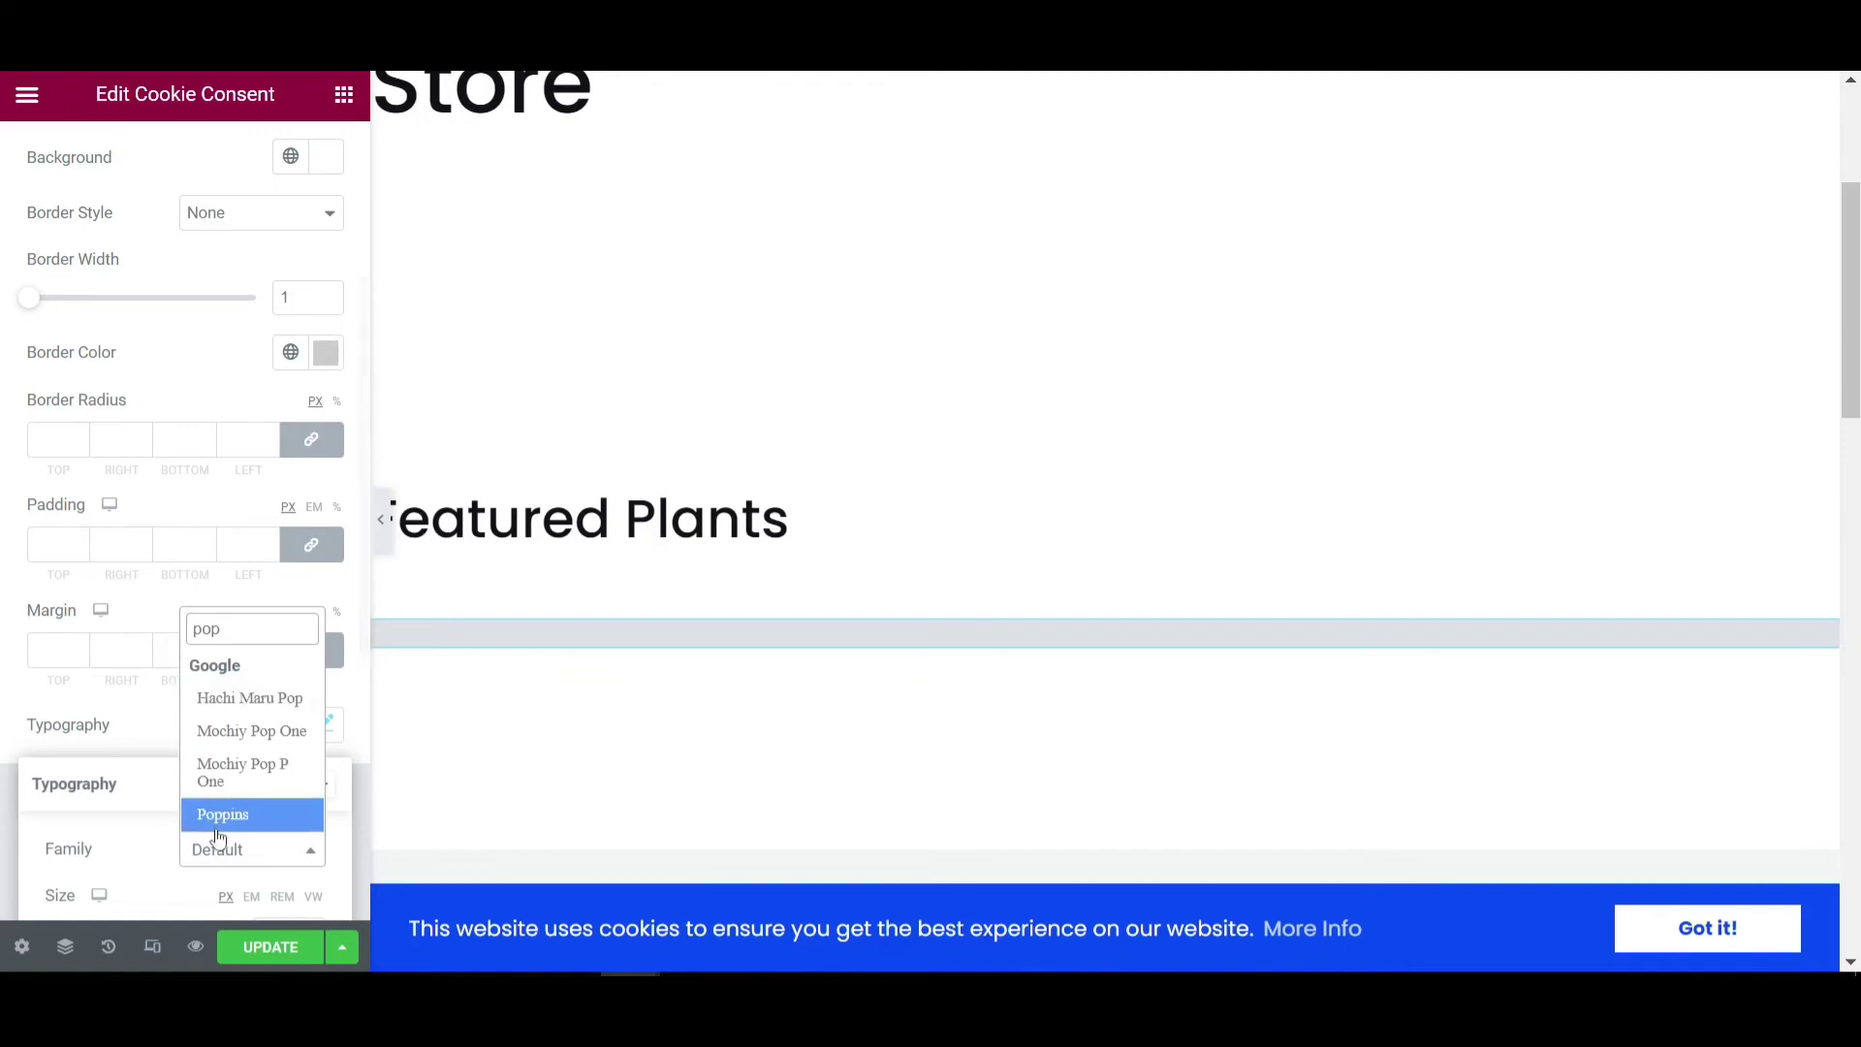
left_click(232, 812)
scroll(264, 851, "down", 5)
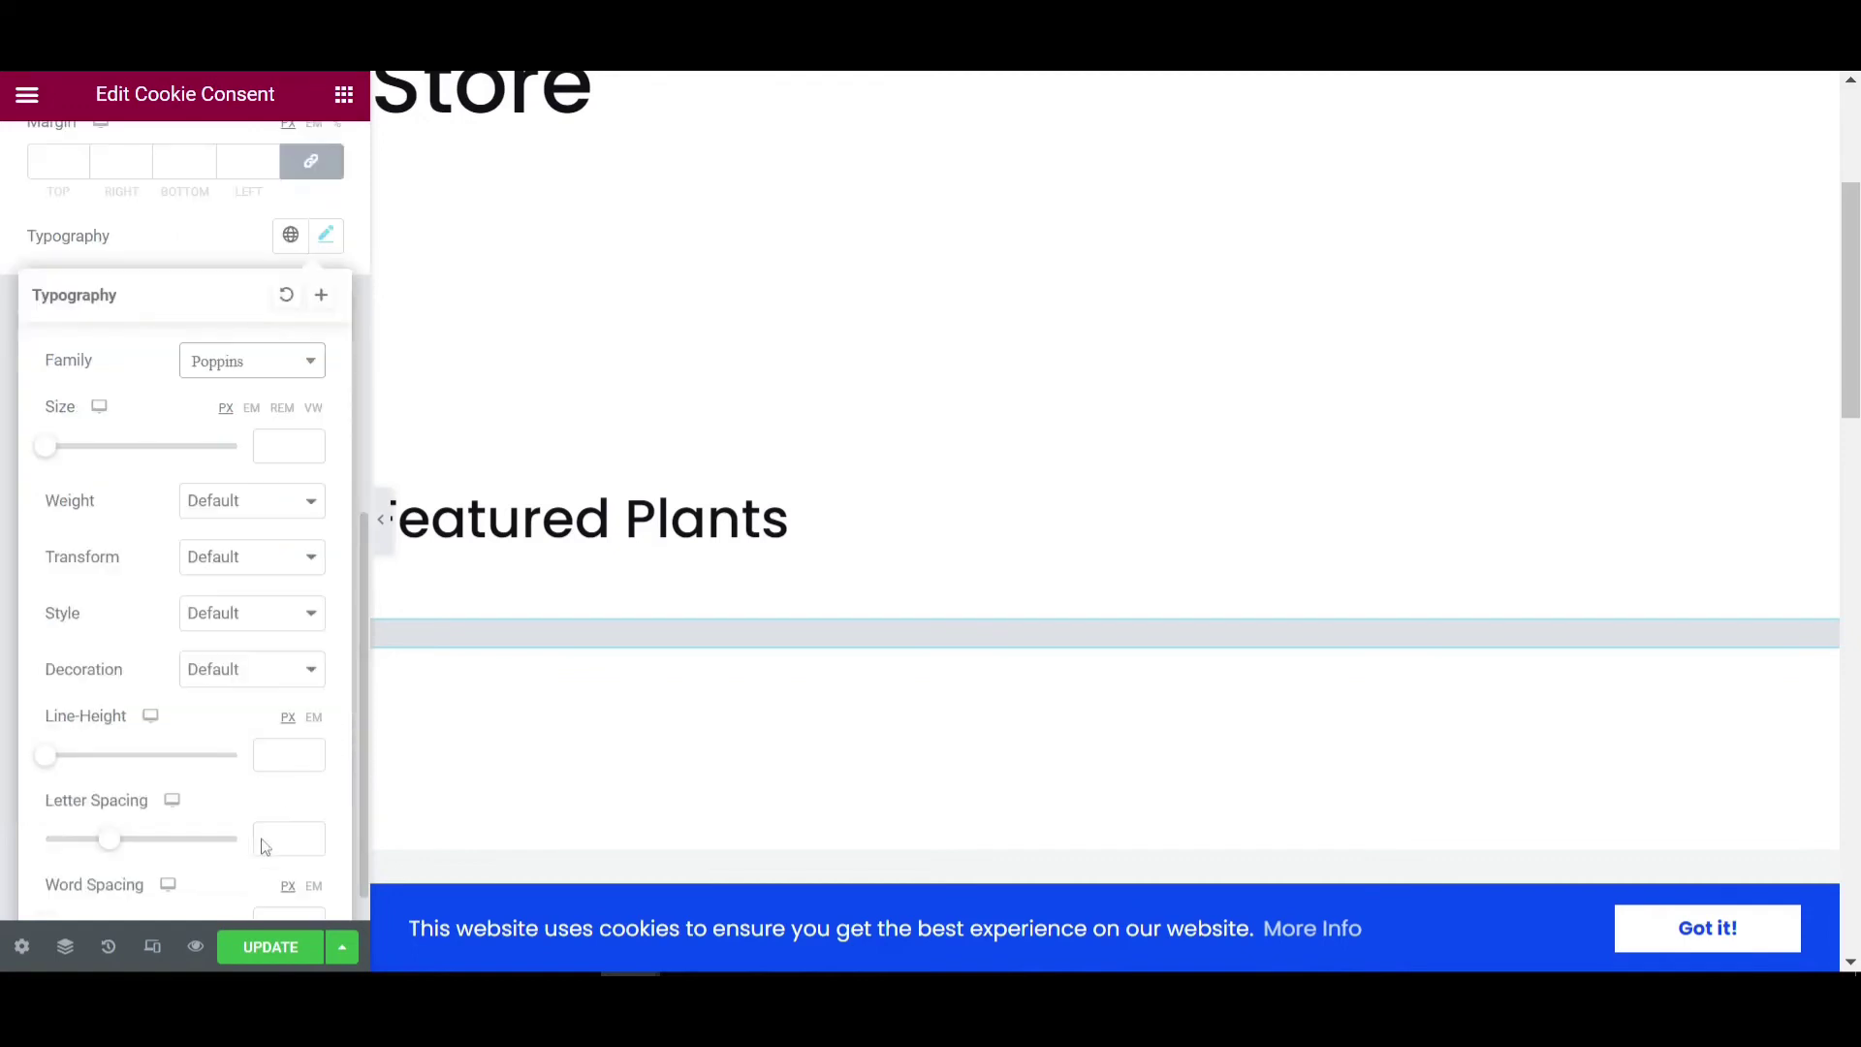
left_click(248, 502)
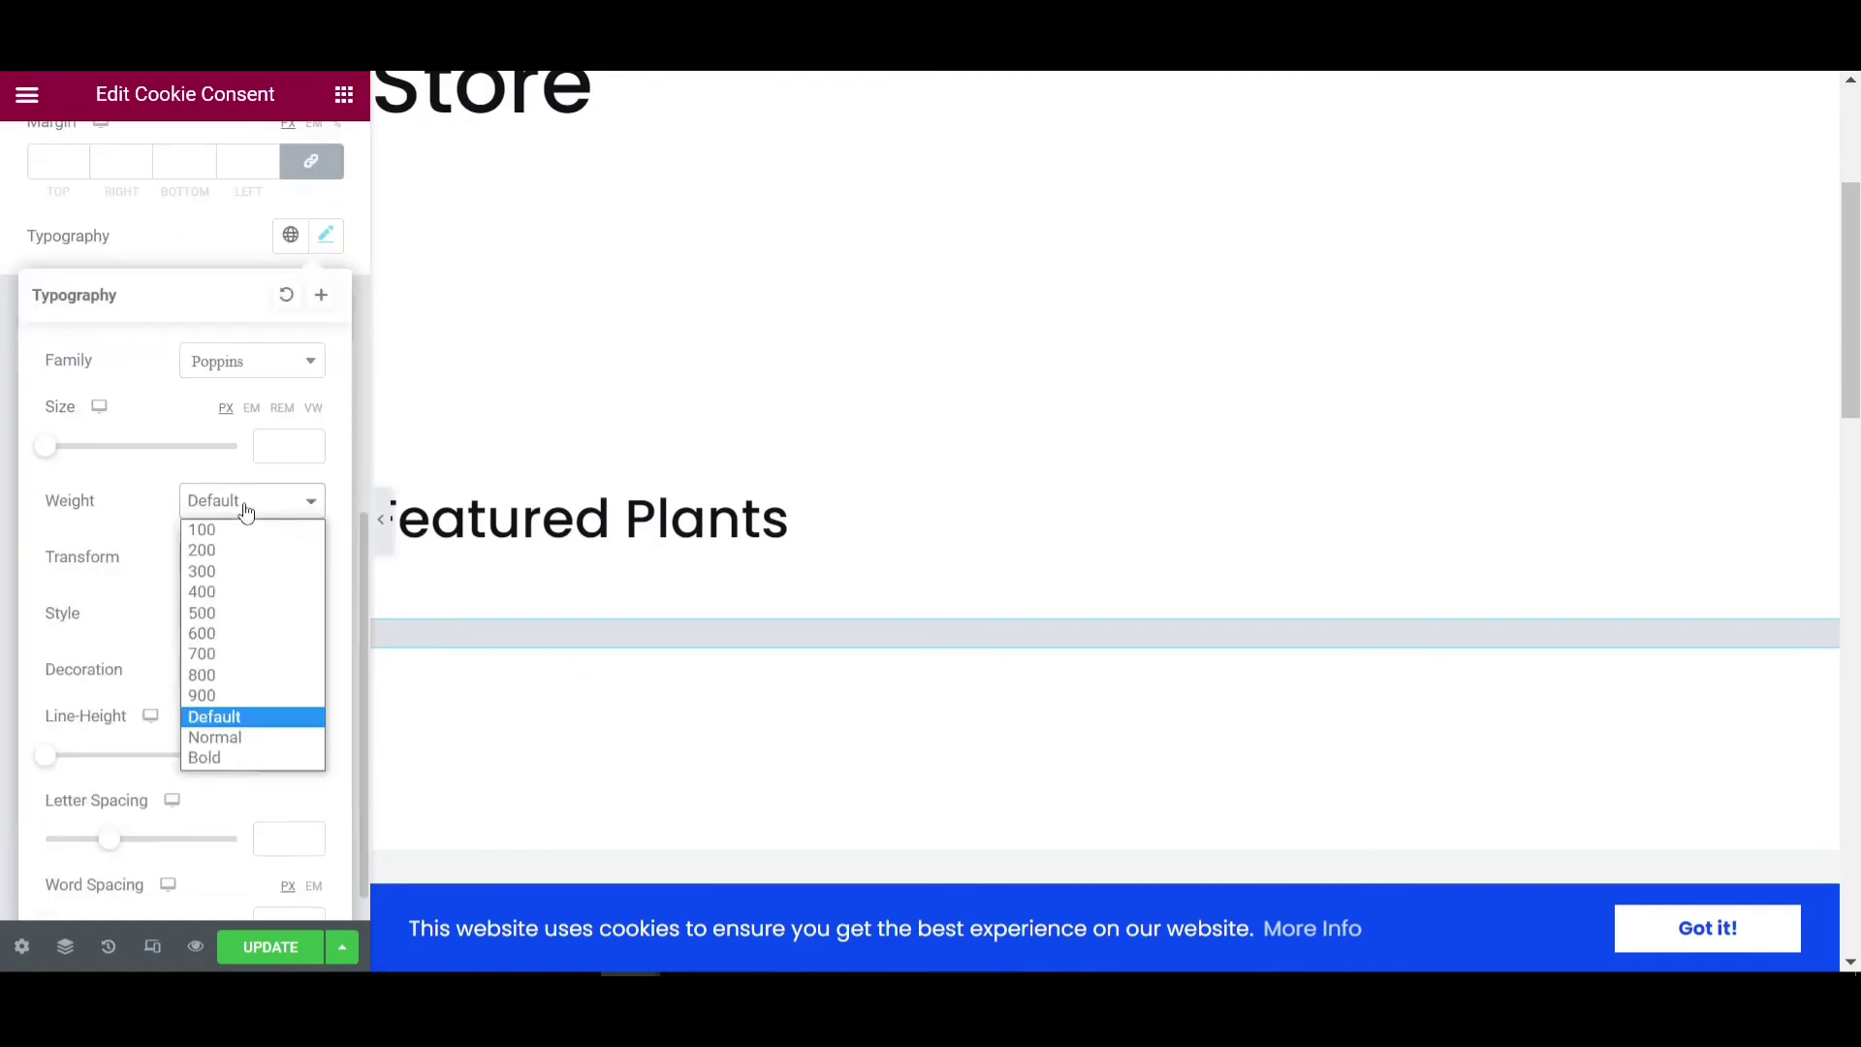
left_click(200, 640)
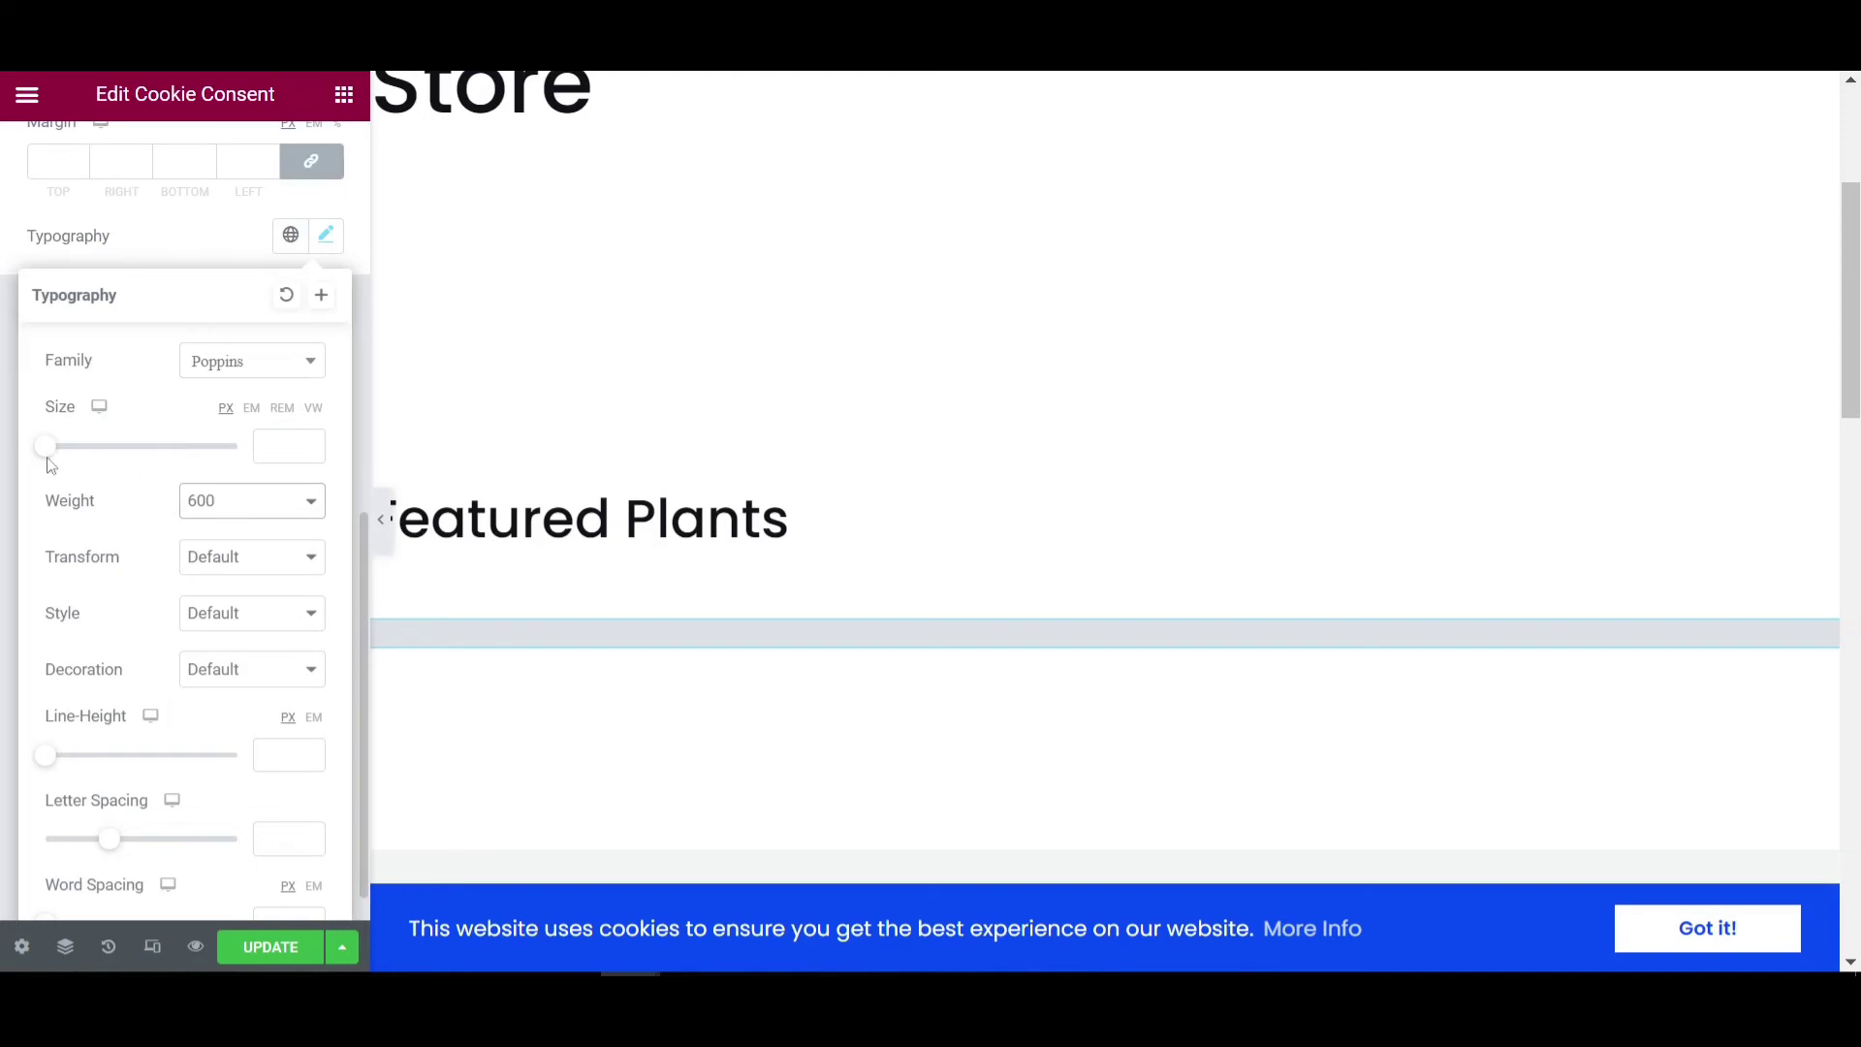
left_click(288, 439)
type("14")
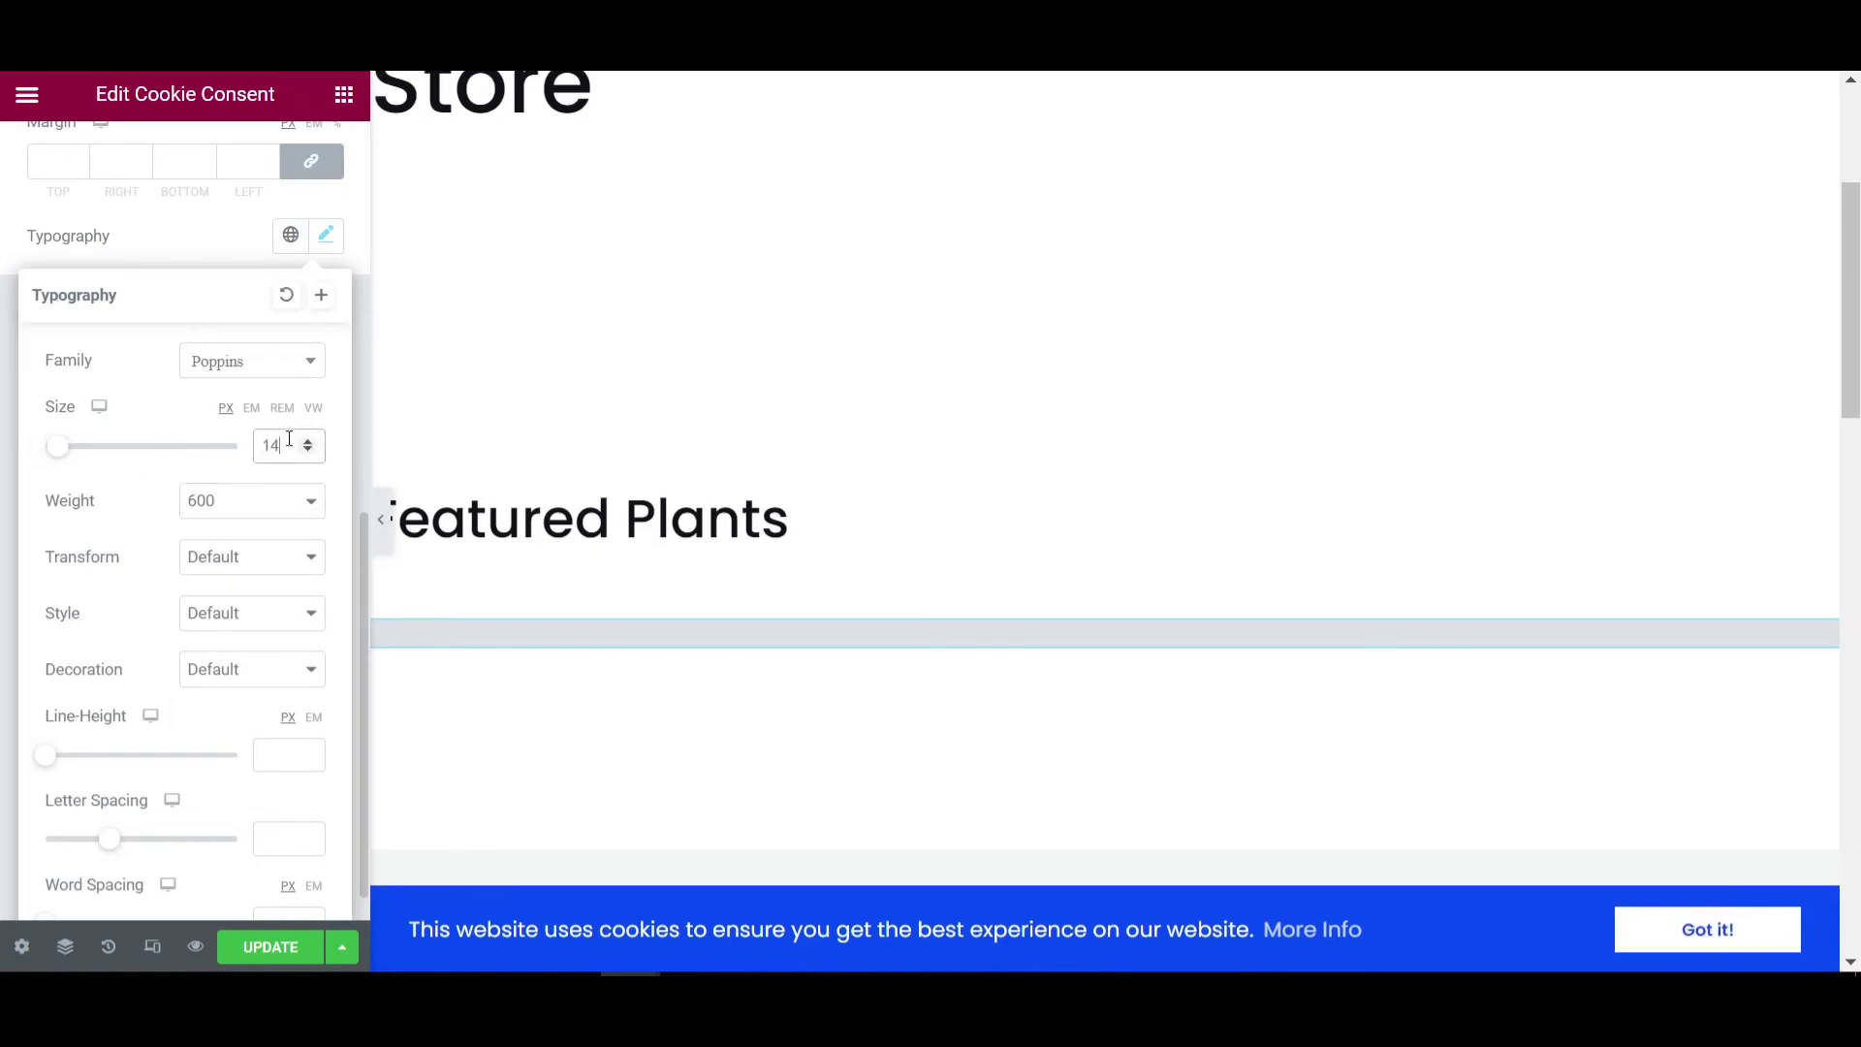
left_click(335, 234)
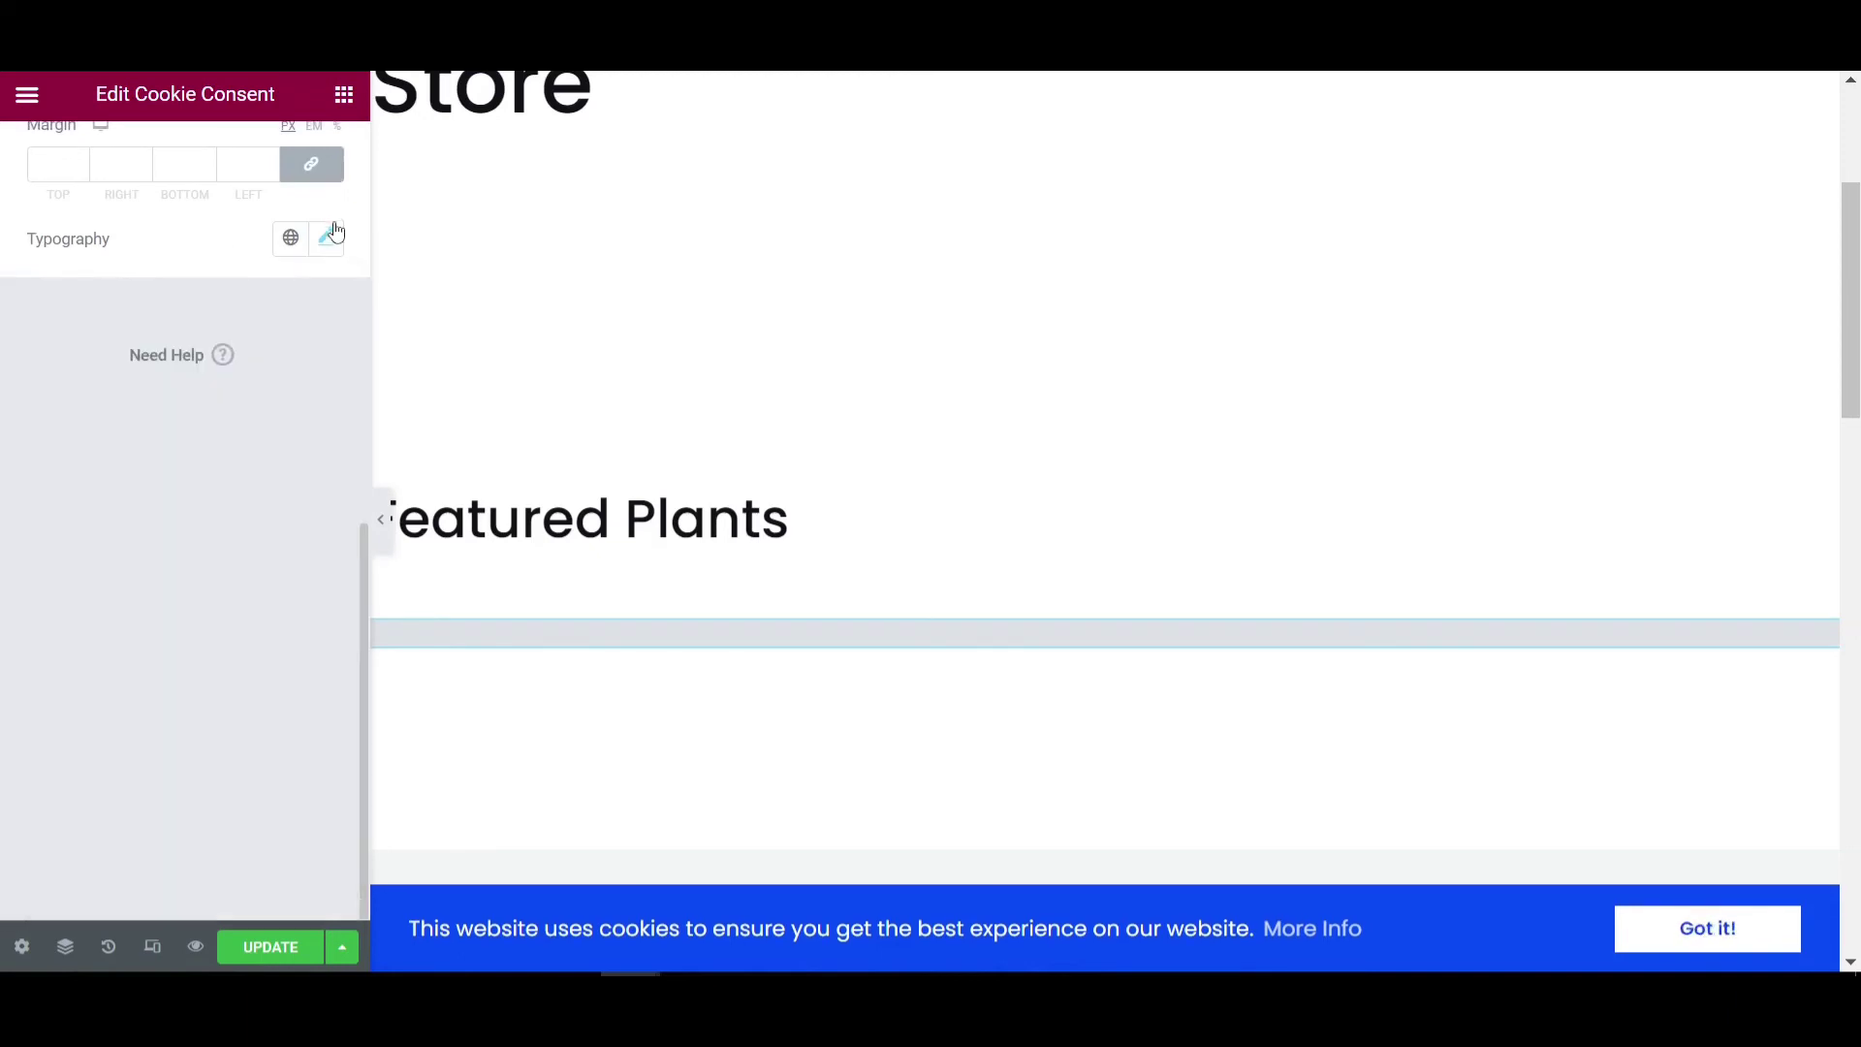
Give the button a 35 border radius and 10 padding
scroll(136, 469, "up", 8)
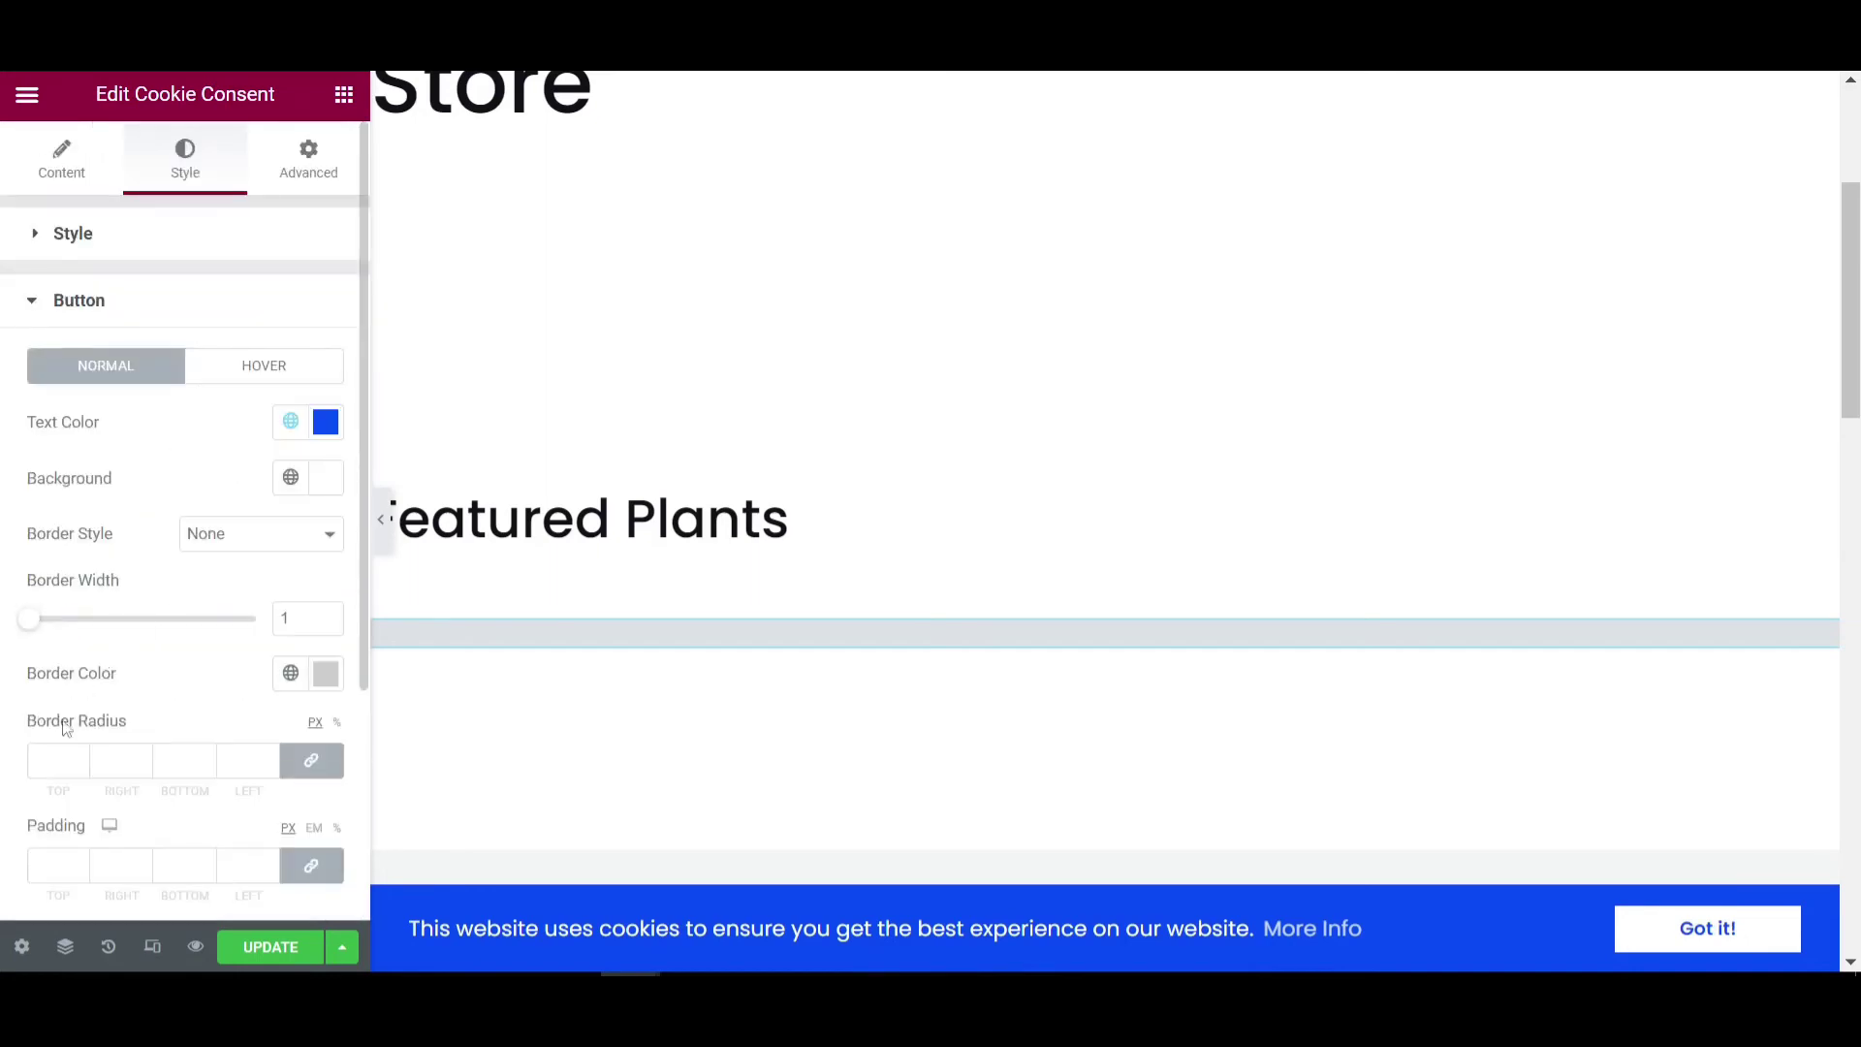
left_click(41, 765)
type("35")
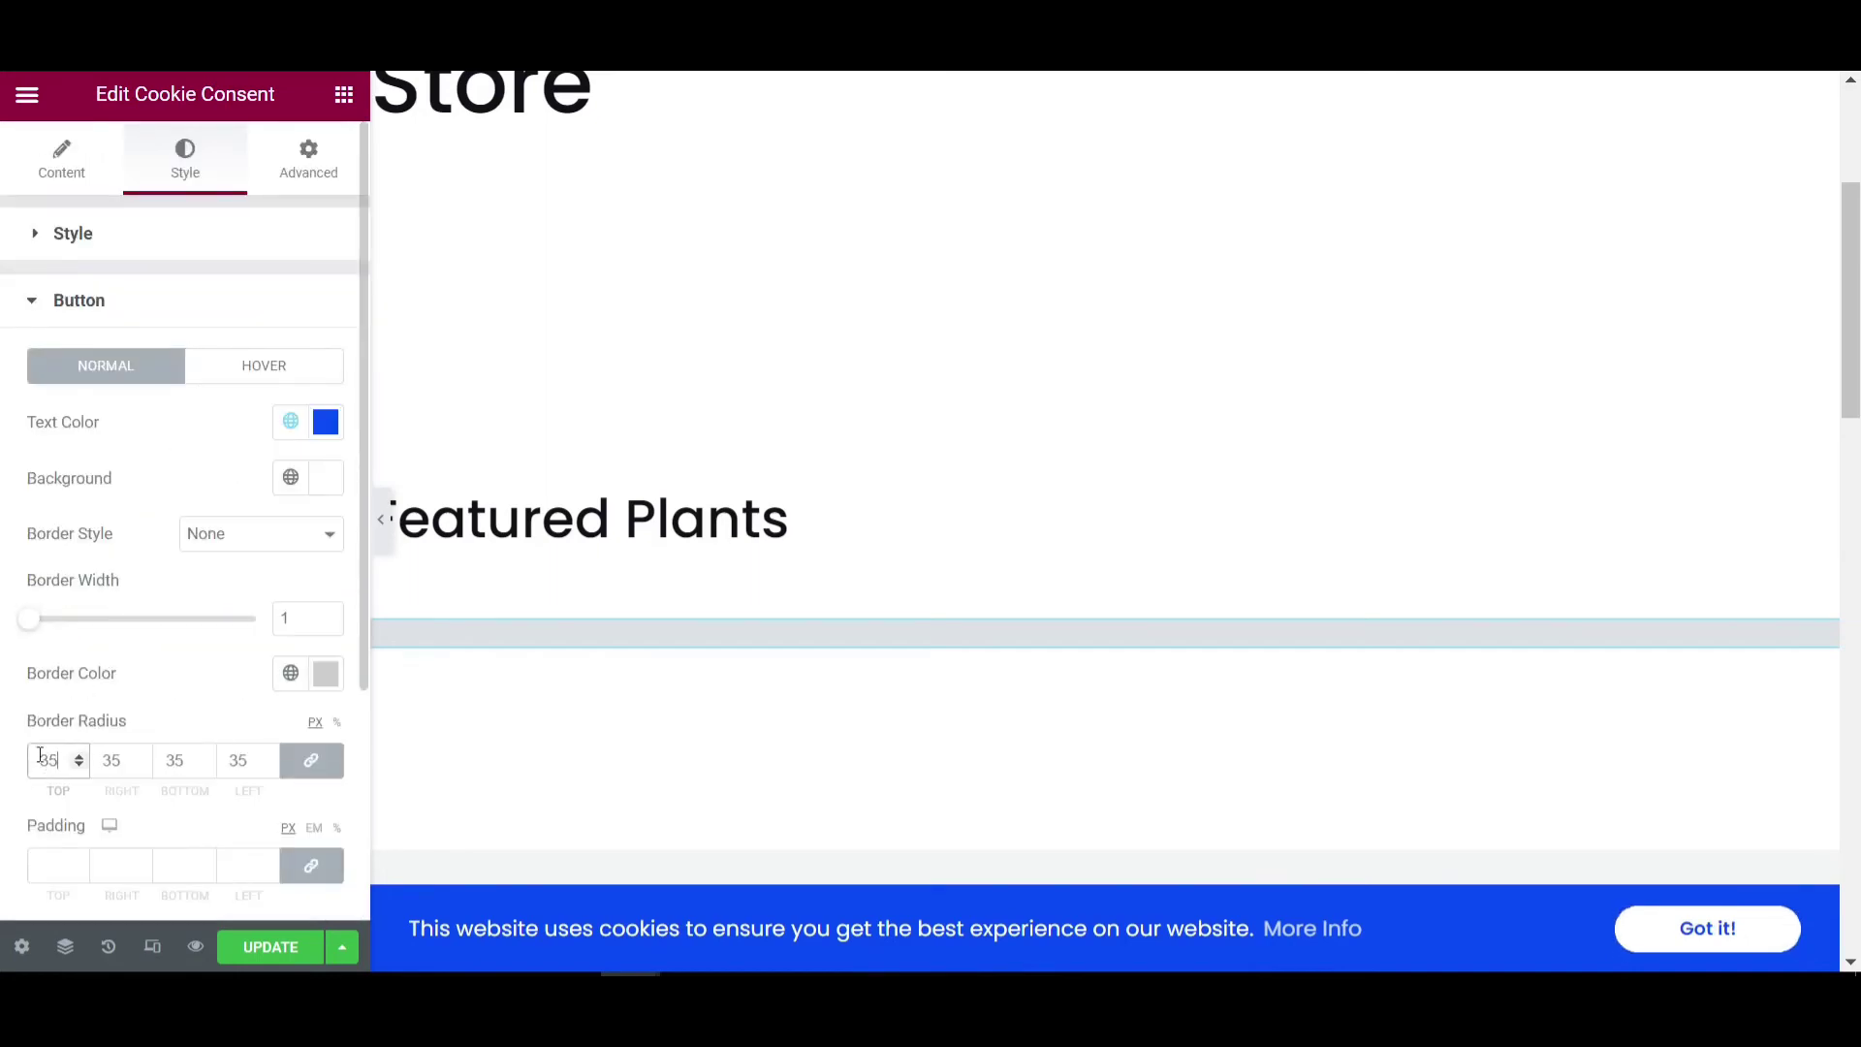
scroll(157, 712, "down", 3)
left_click(58, 543)
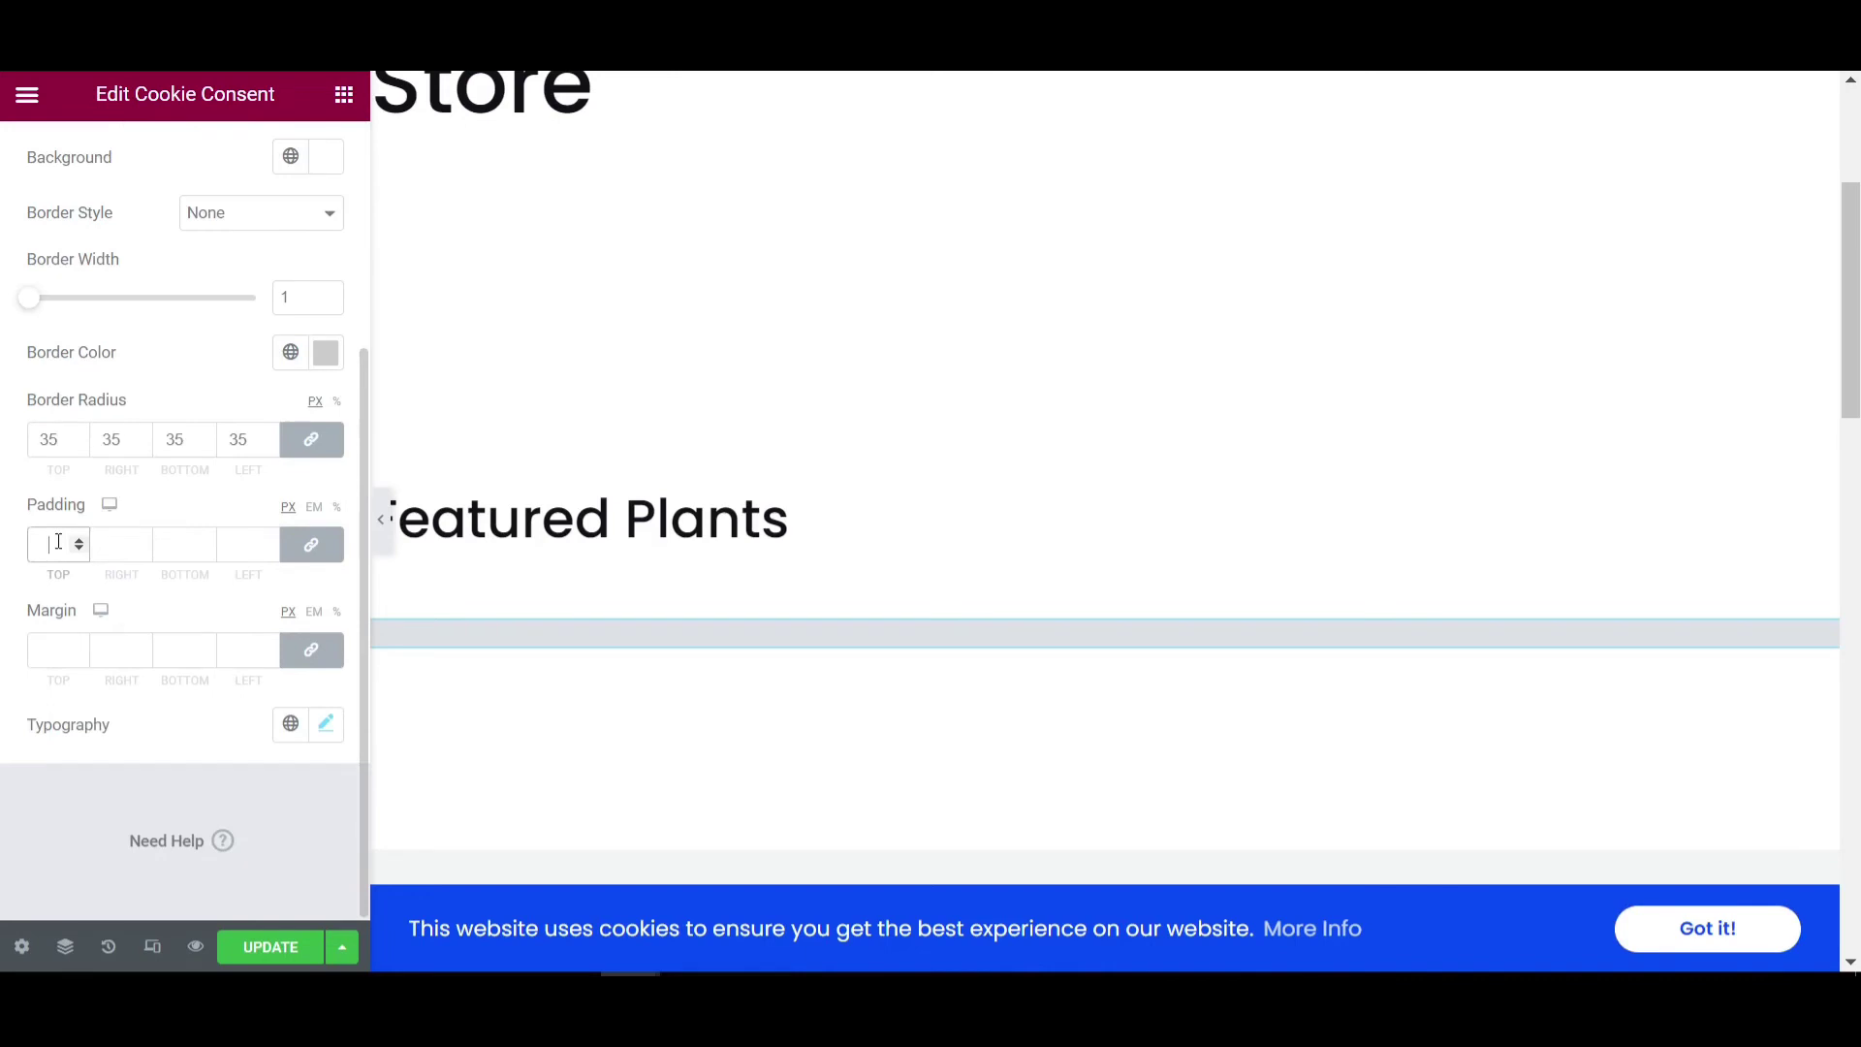
type("9")
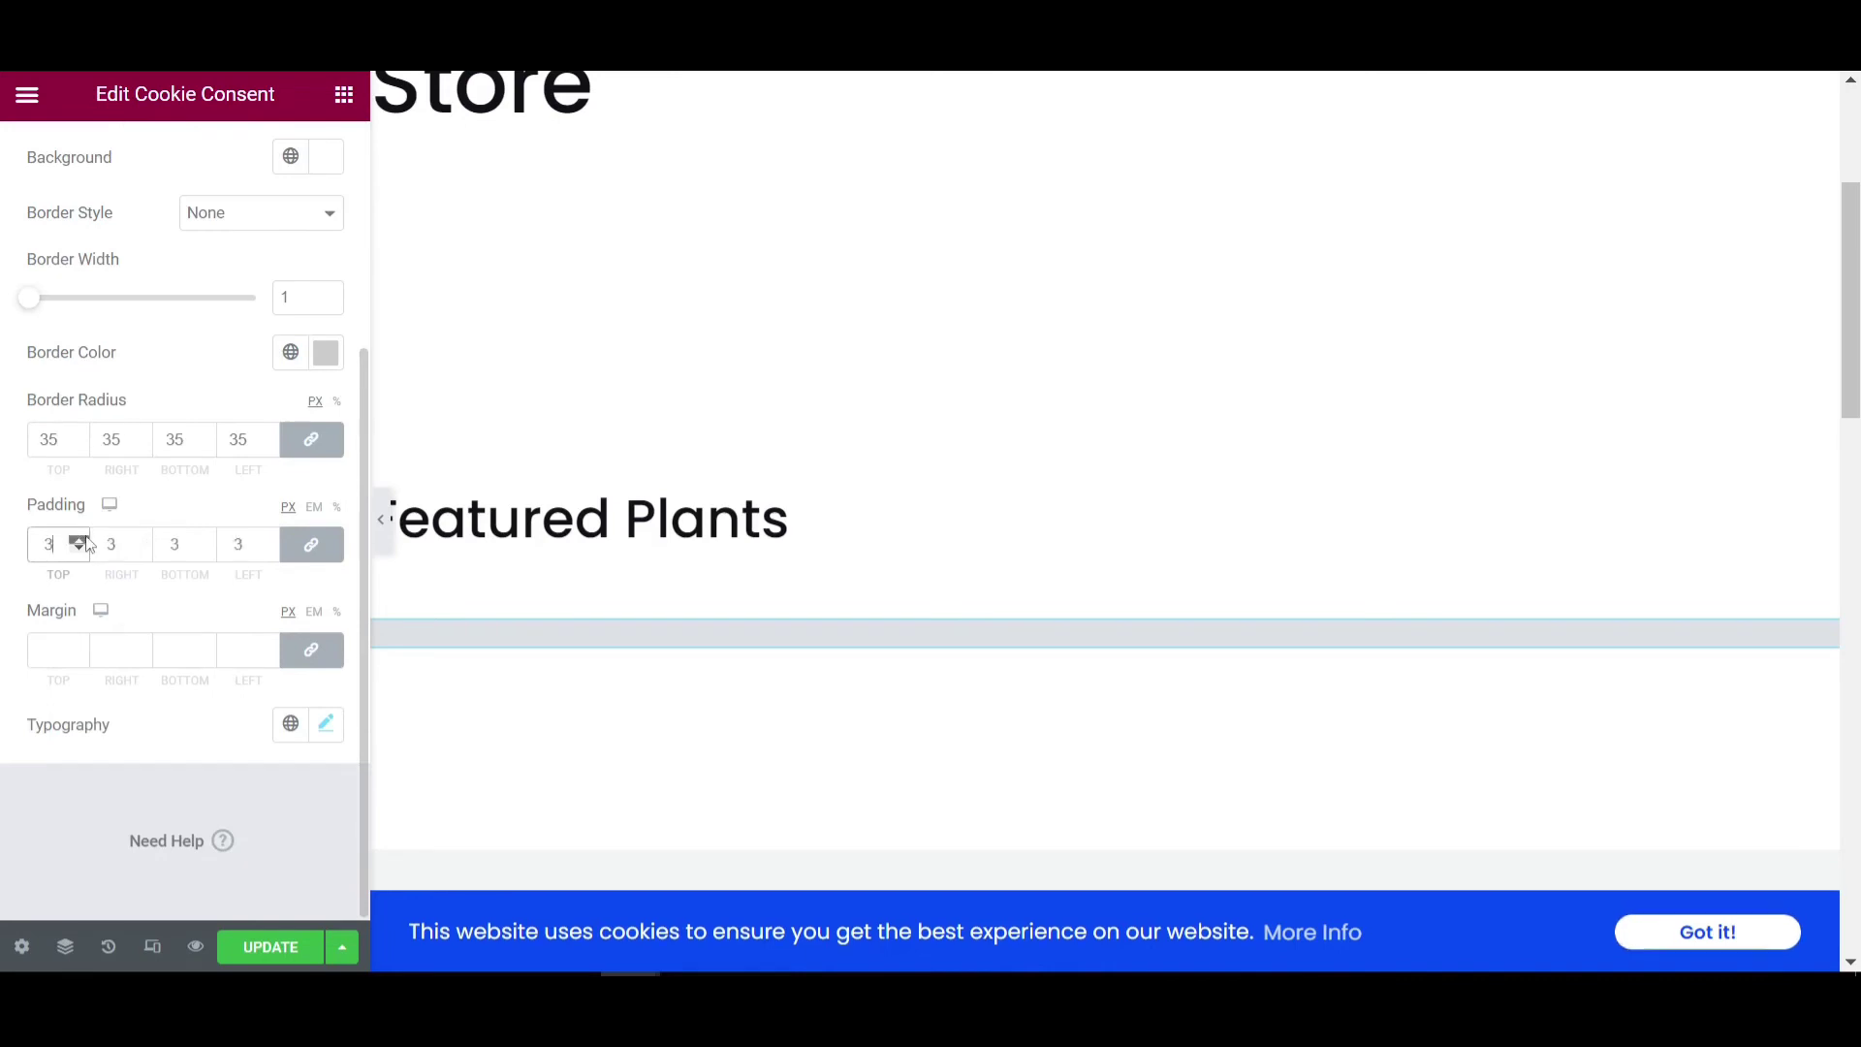
left_click(81, 539)
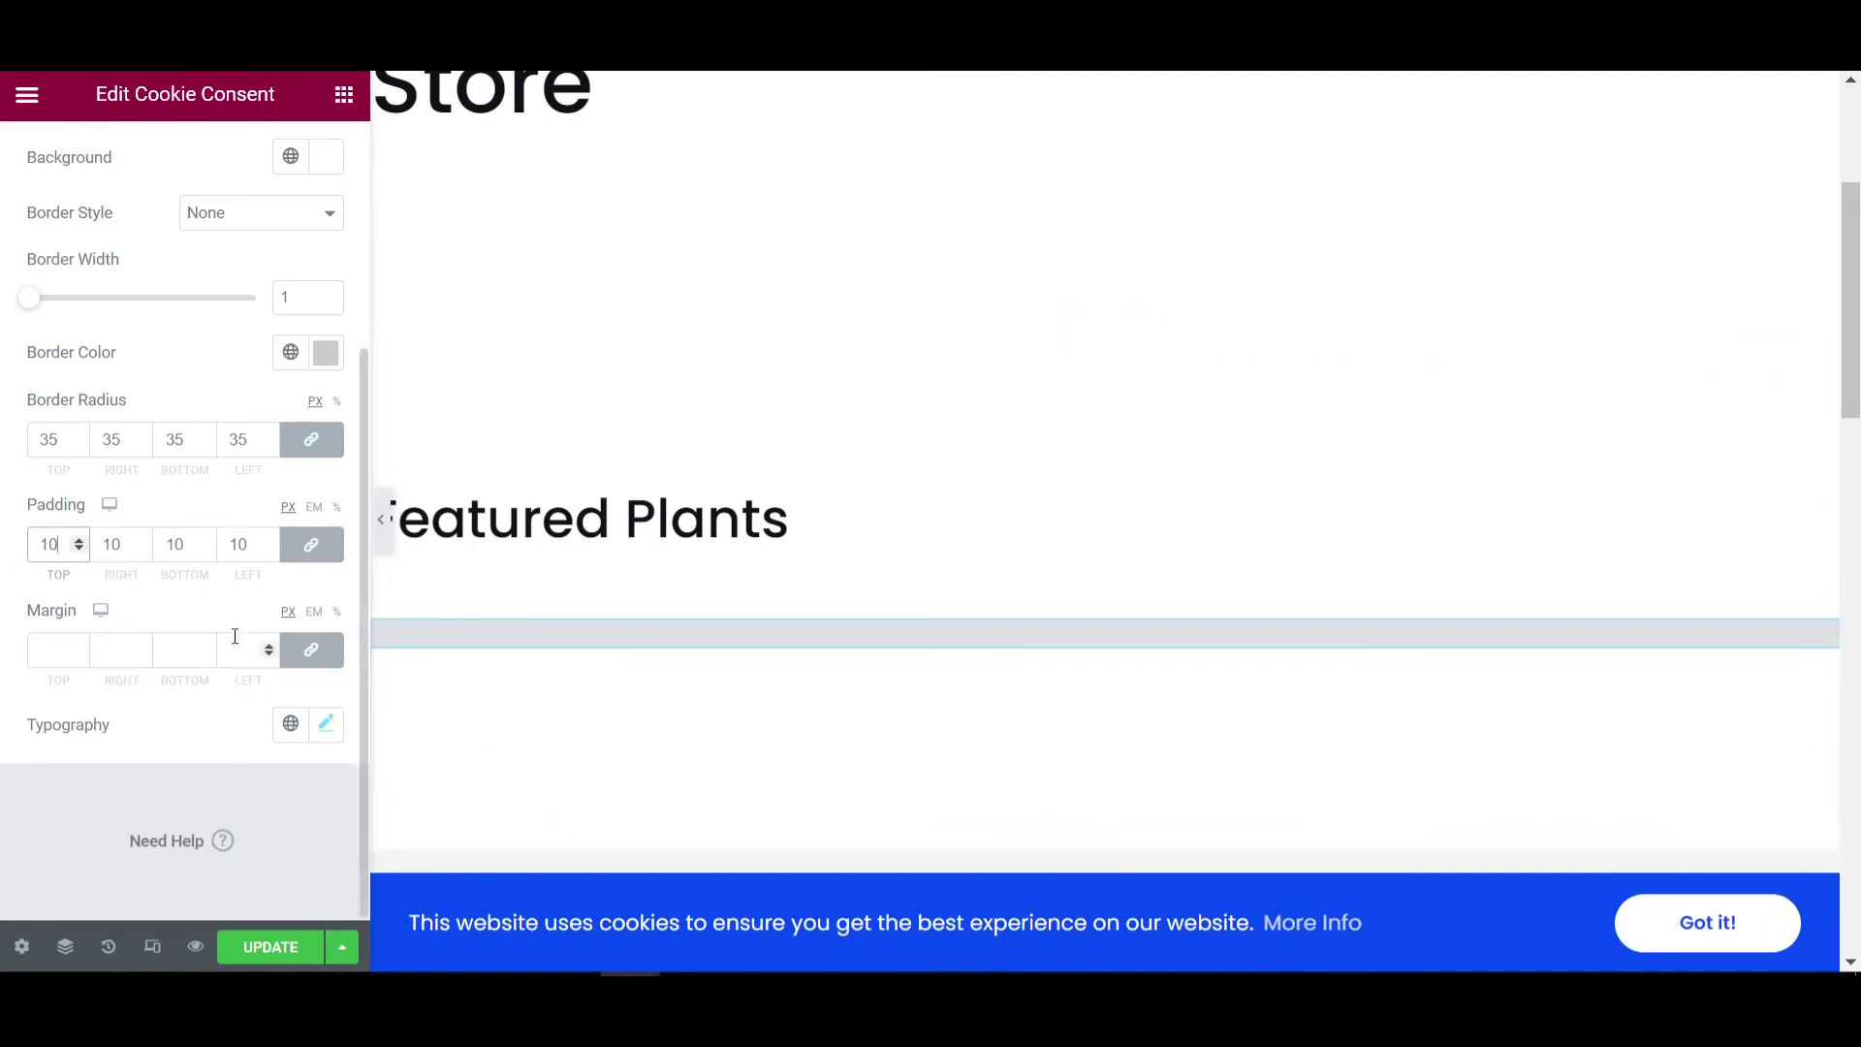
Save the page with UPDATE, then reload the logged-out Store page with F5 to view the bar
left_click(284, 949)
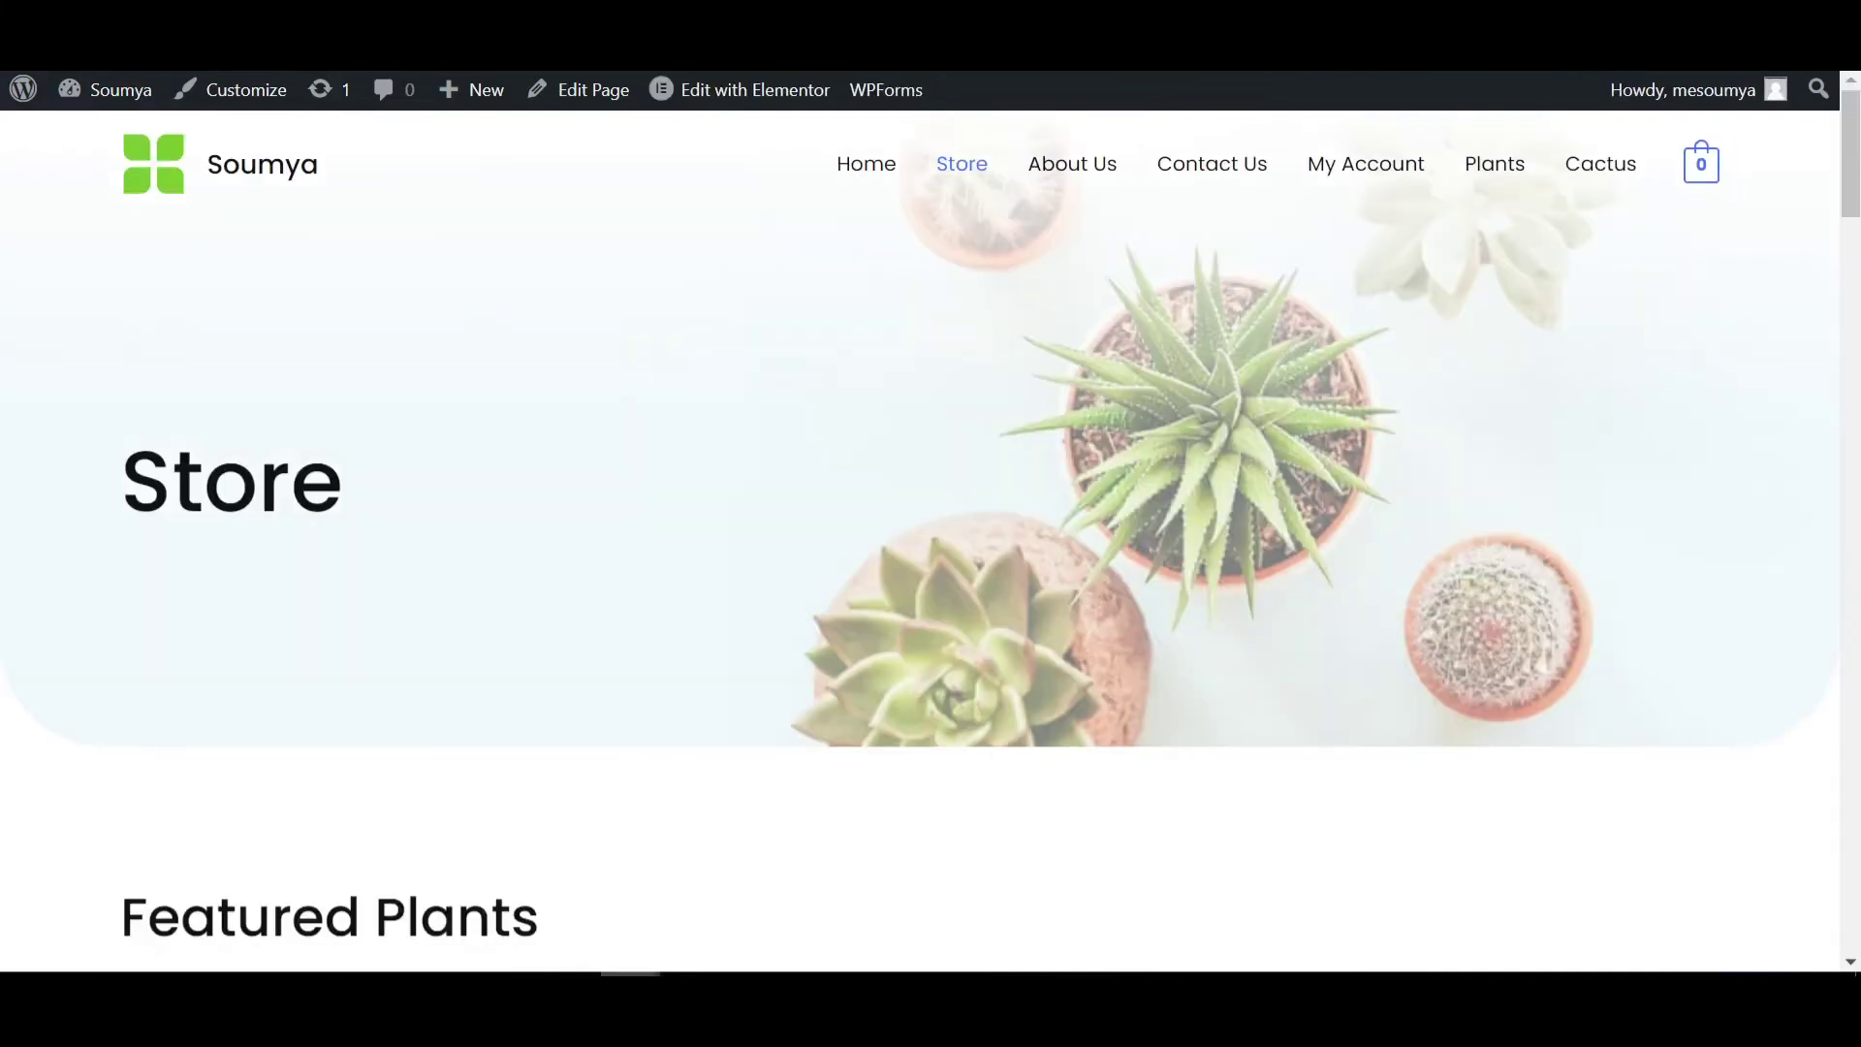
mouse_move(630, 973)
left_click(745, 913)
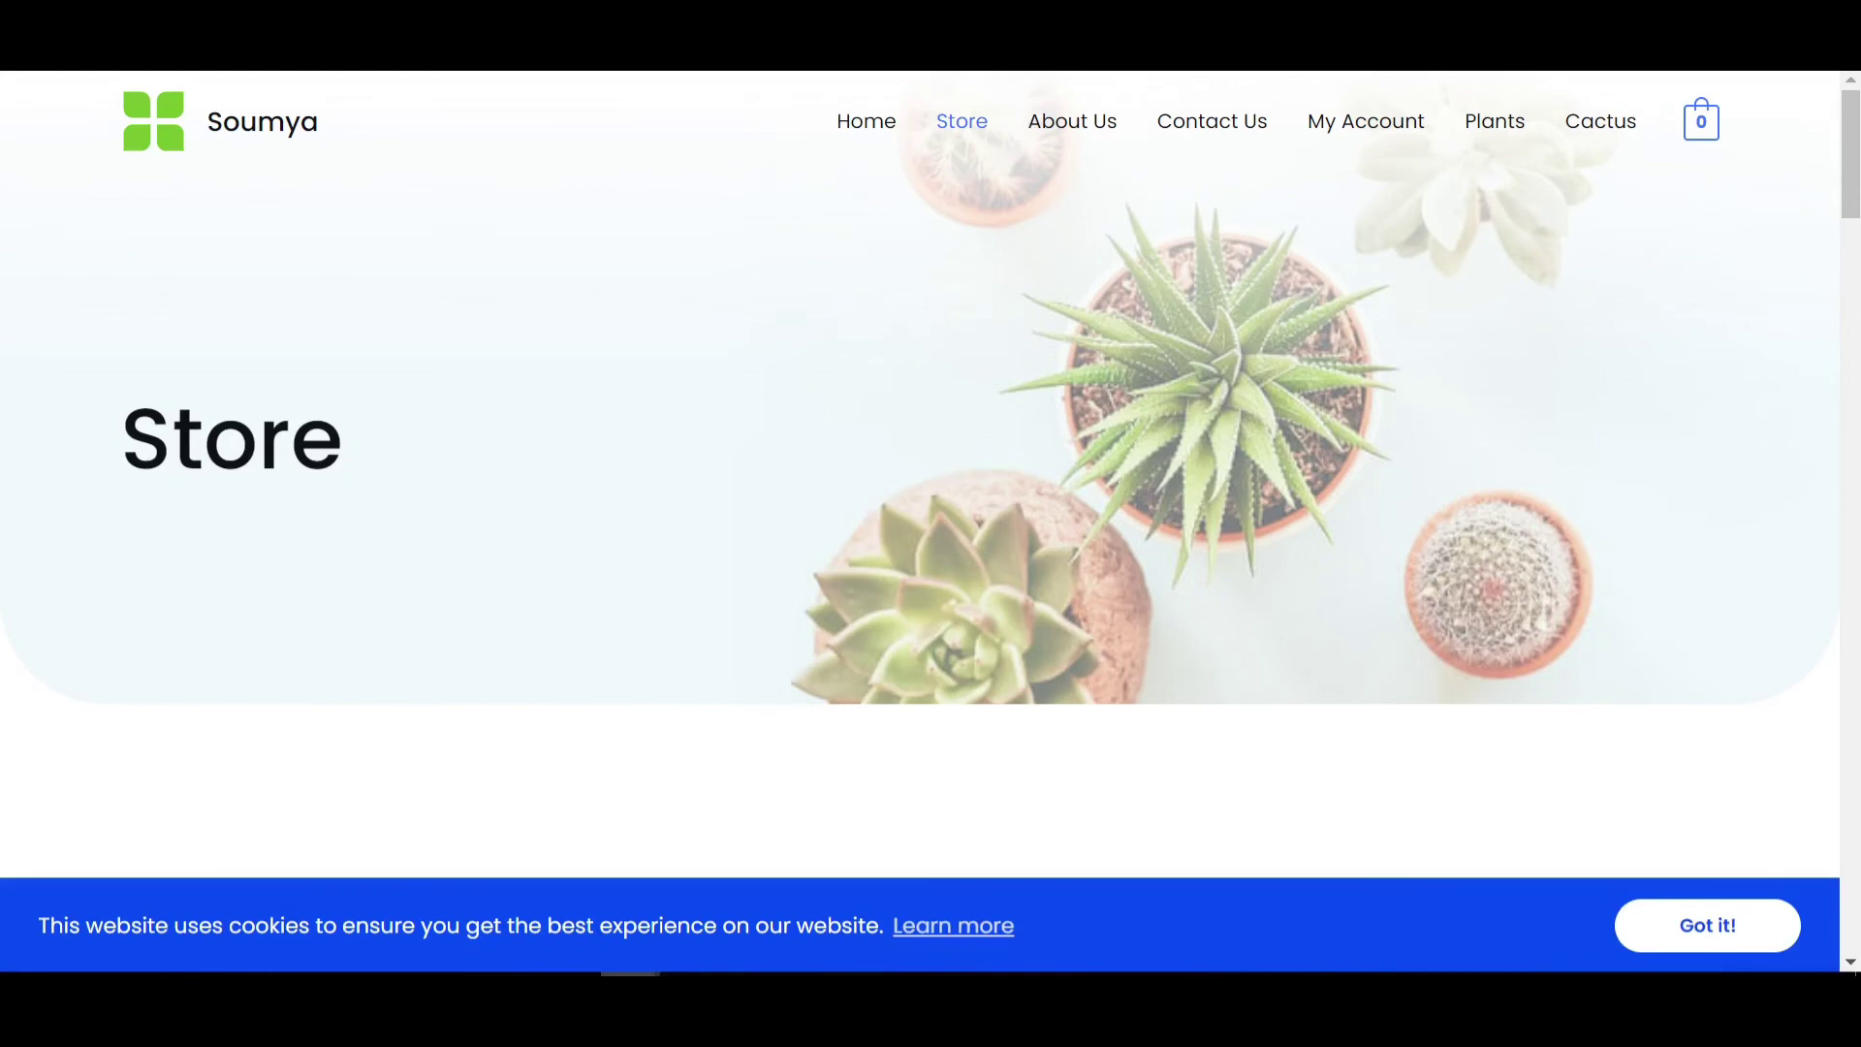
key("F5")
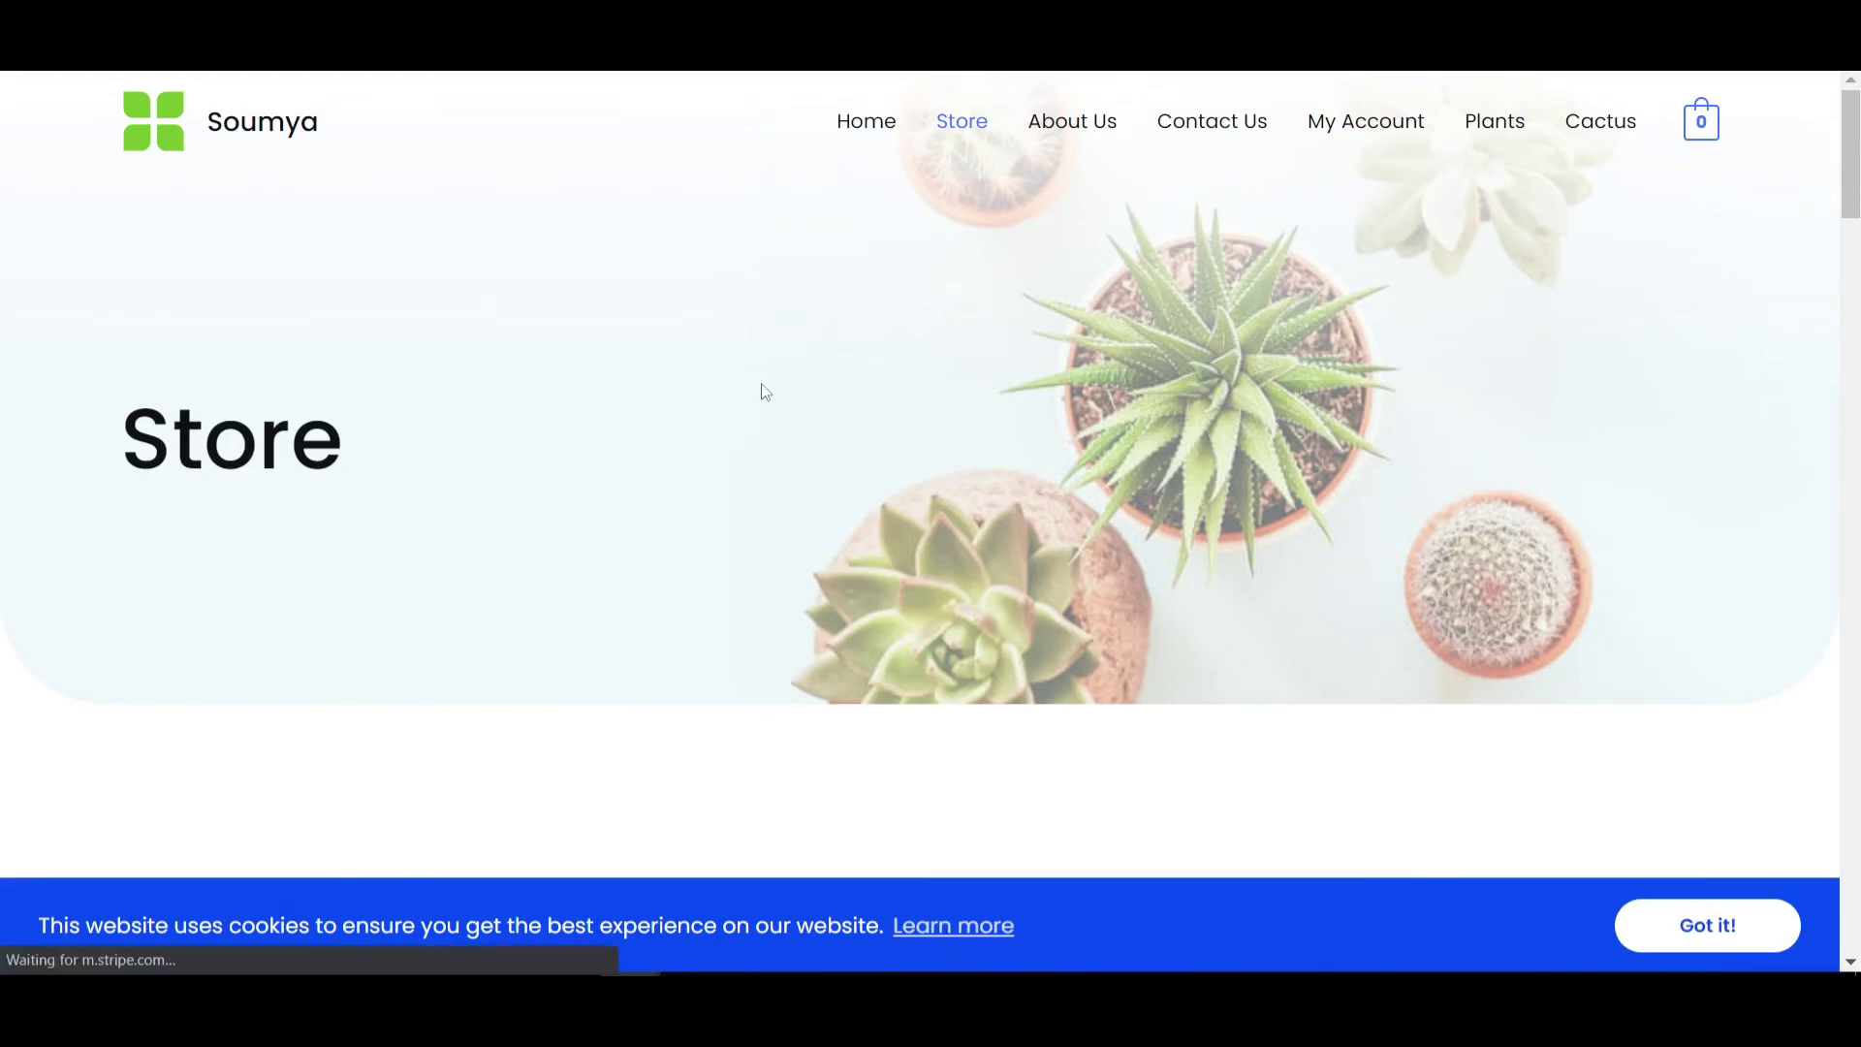